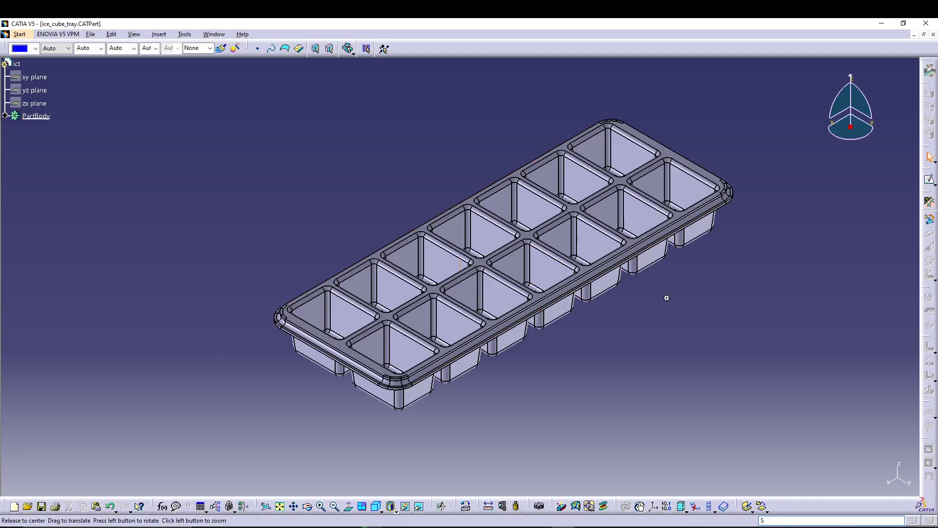
Look over the finished ice cube tray model and close its document
middle_drag(666, 295, 562, 370)
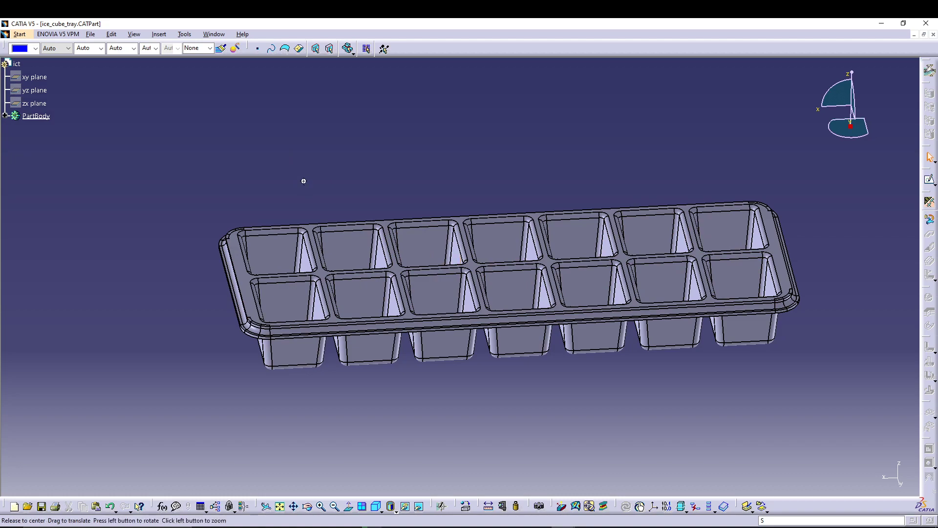
middle_drag(306, 182, 355, 183)
click(933, 35)
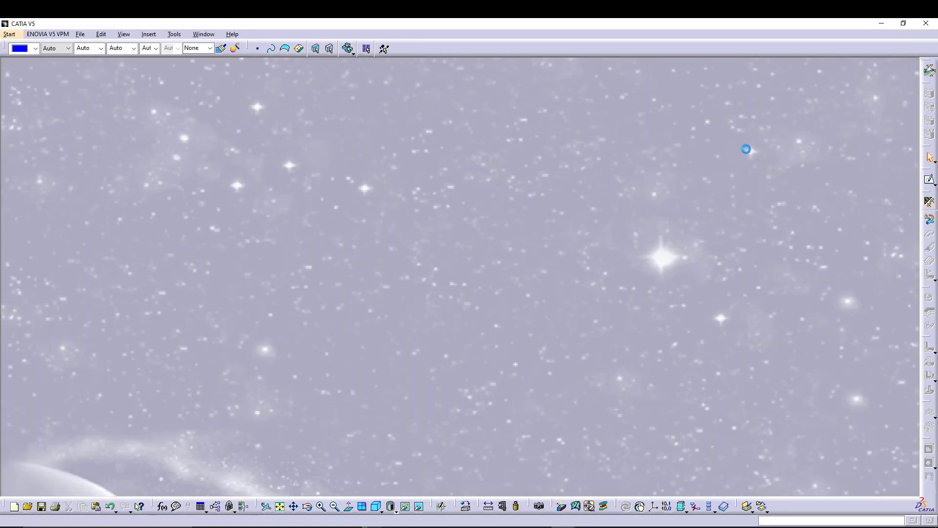
Create a new part document named Part1 with hybrid design enabled
click(14, 506)
scroll(824, 445, down, 1)
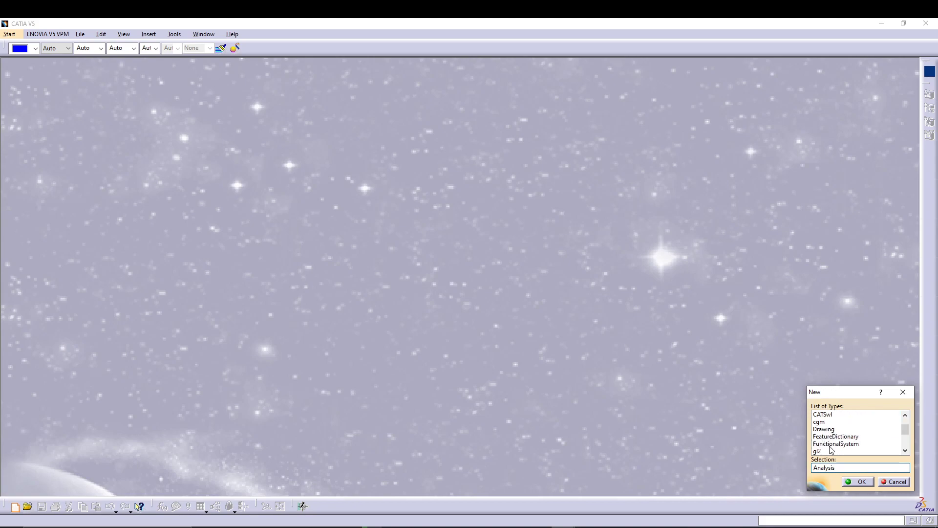
scroll(831, 450, down, 1)
double_click(826, 443)
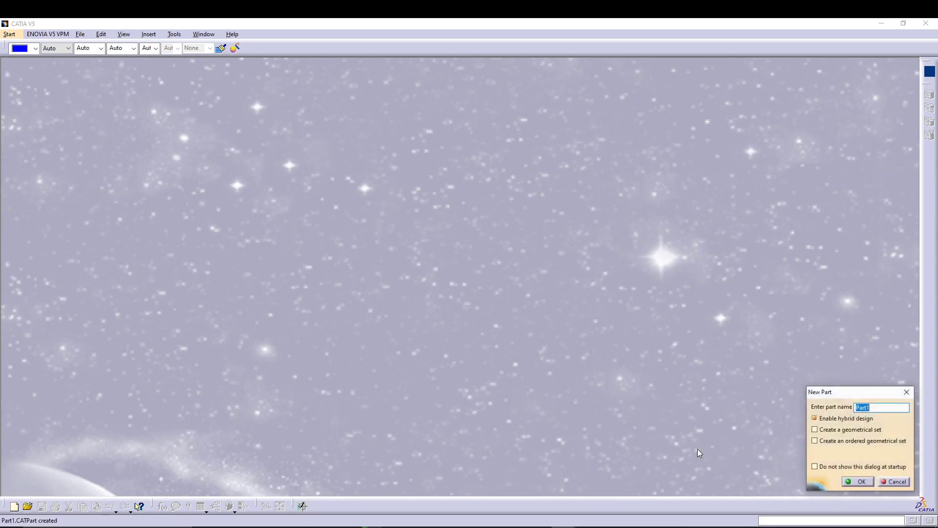
click(857, 481)
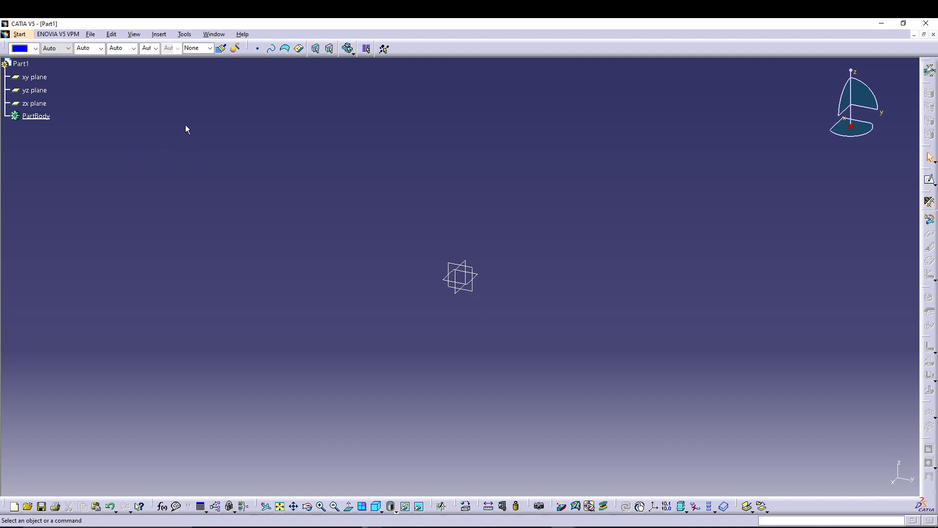
Sketch a centered rectangle about 323 by 134 mm on the xy plane, centered at the origin
click(34, 77)
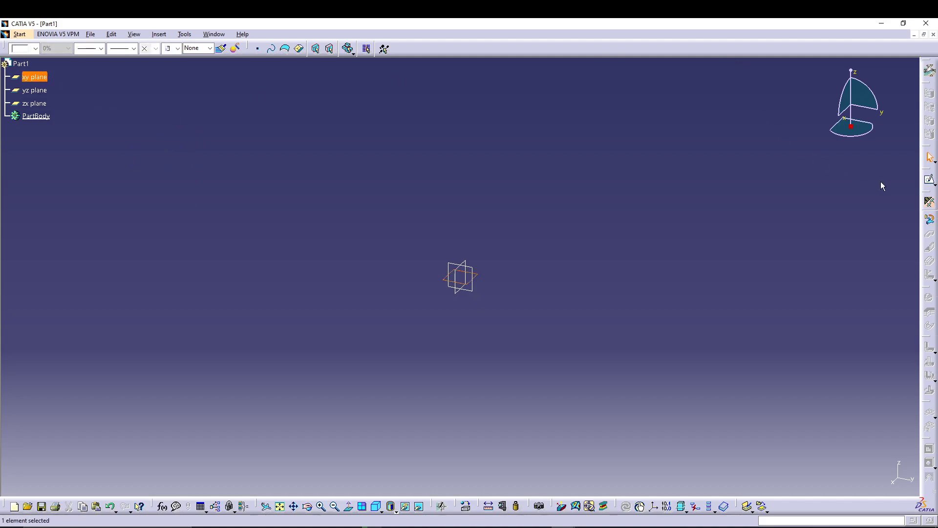
click(930, 179)
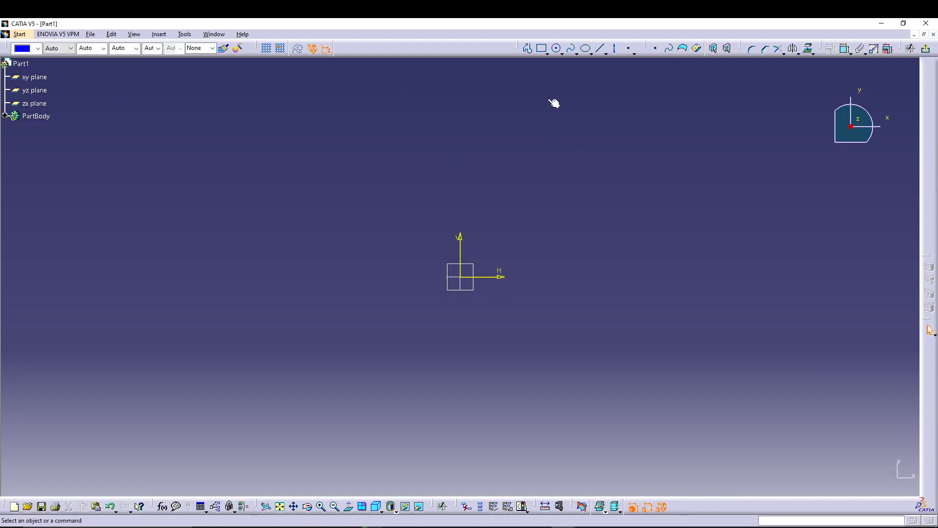
click(546, 53)
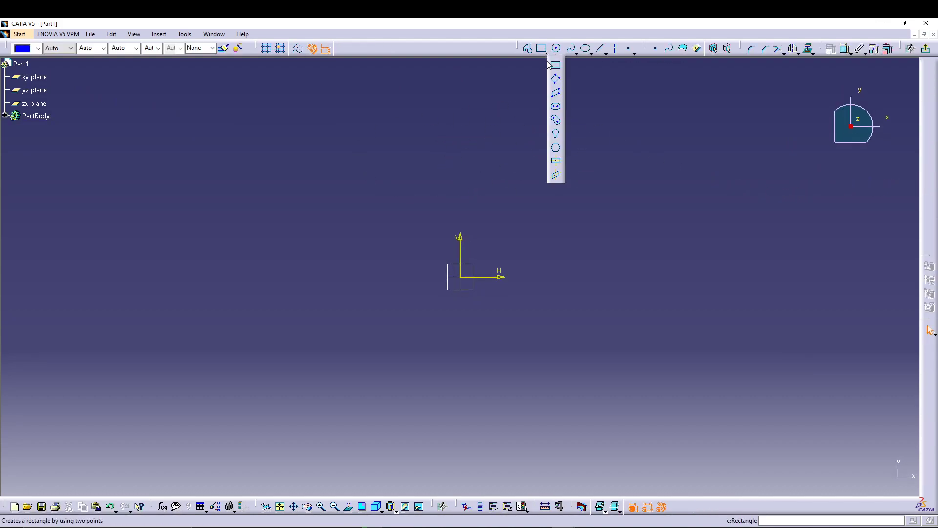
click(555, 163)
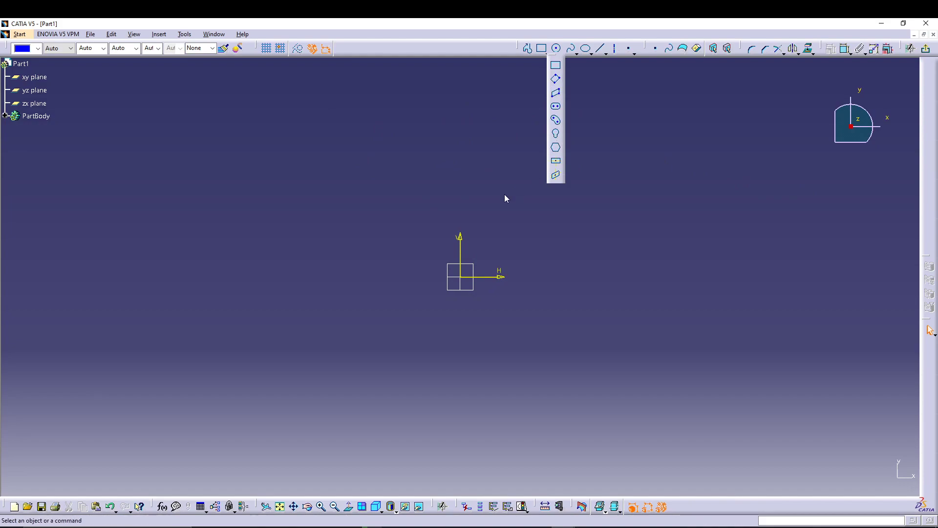
click(461, 277)
click(754, 155)
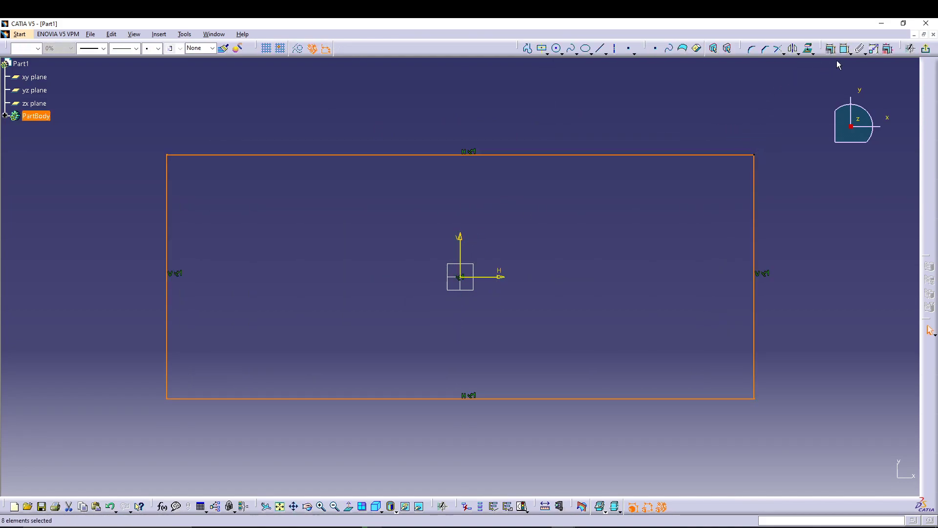
Add dimensional constraints for the rectangle's horizontal length and vertical height
click(757, 113)
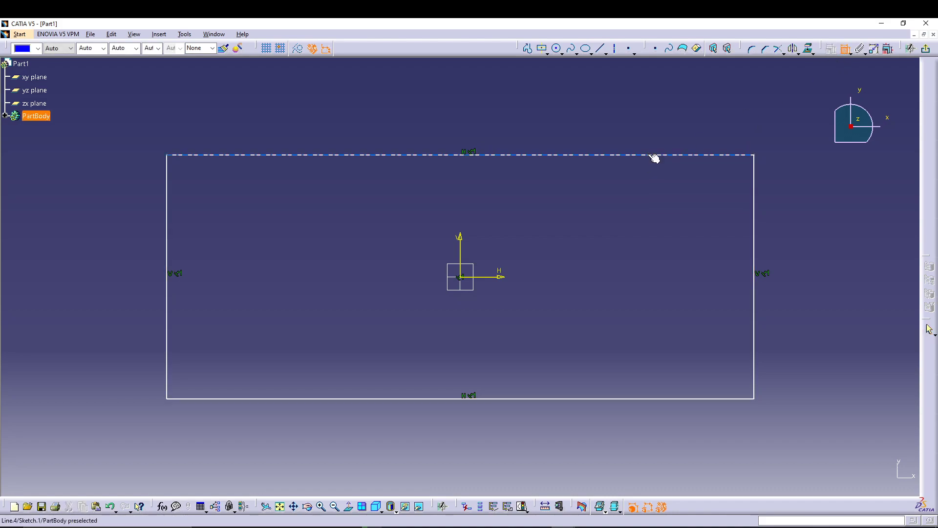
click(654, 156)
click(634, 140)
click(755, 193)
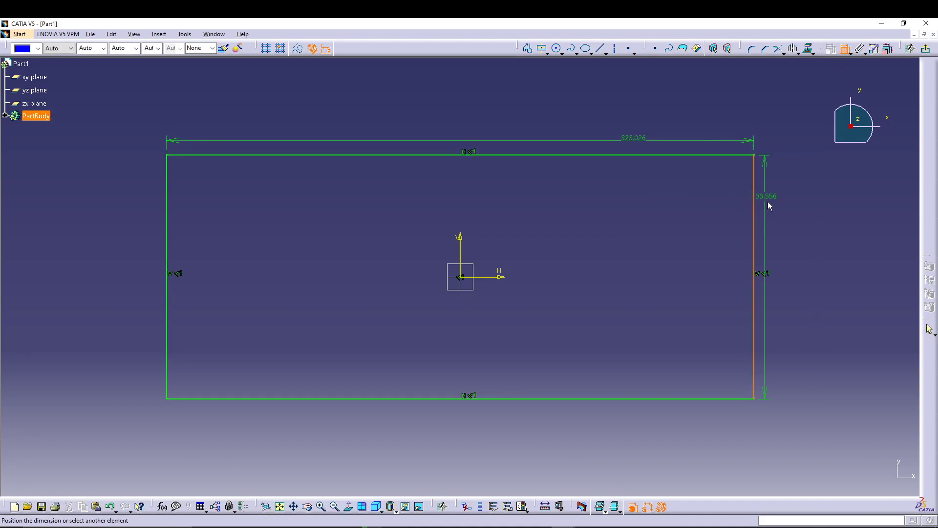
click(787, 213)
Set the rectangle's height to 101.6 mm and its length to 304.8 mm, and exit the sketch
double_click(787, 215)
text(101.6)
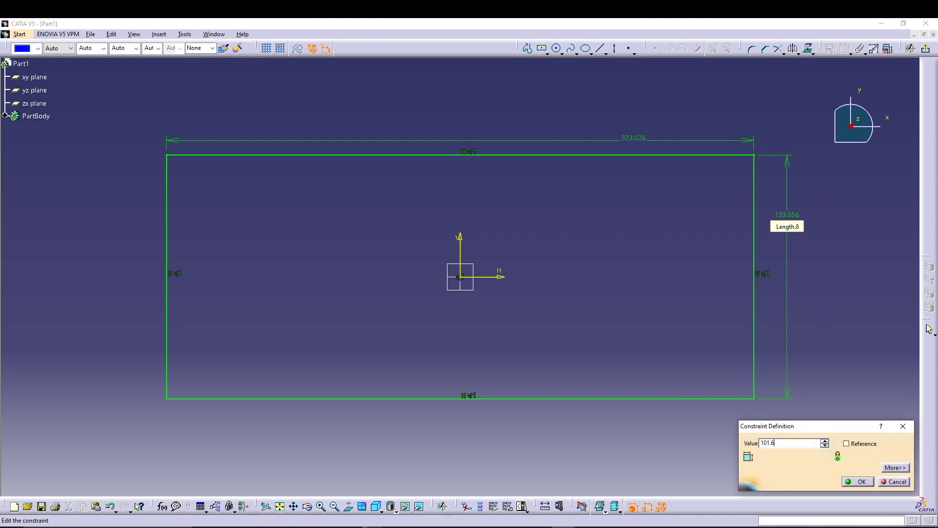
key(Return)
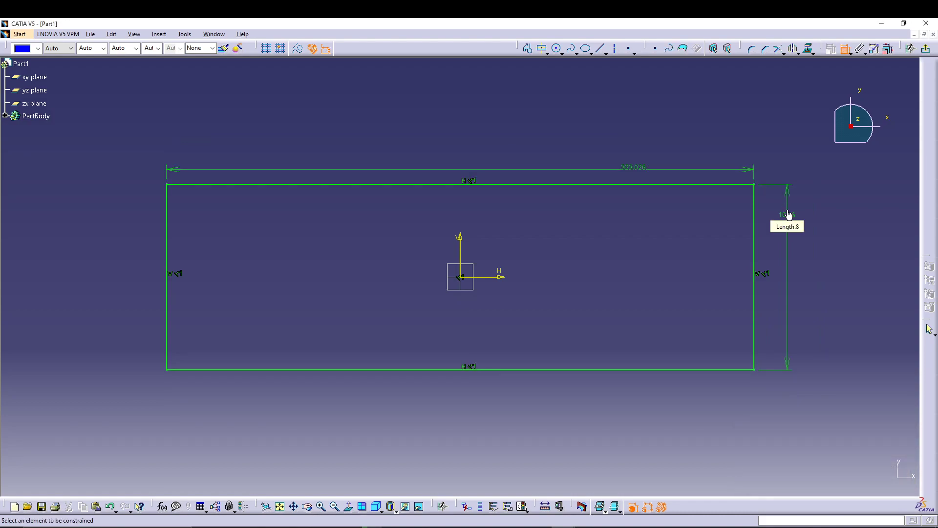
double_click(630, 171)
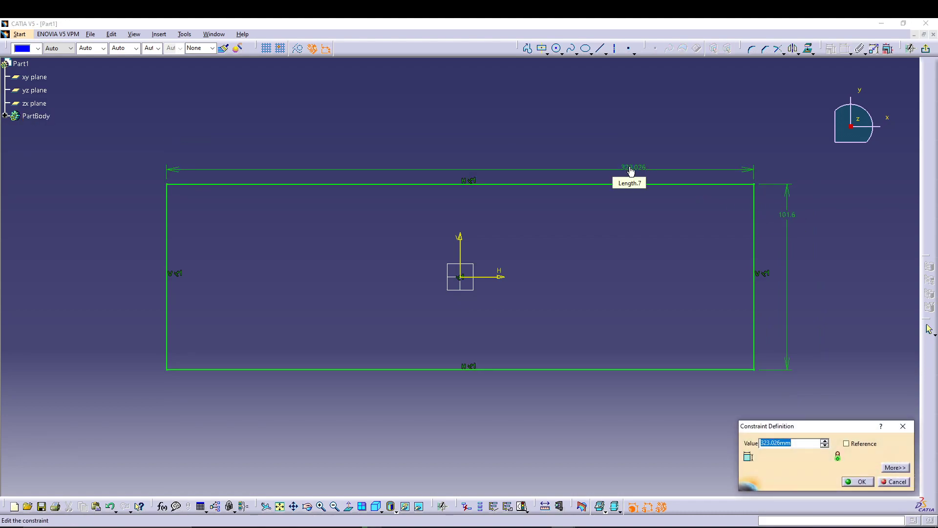
text(304.8)
key(Return)
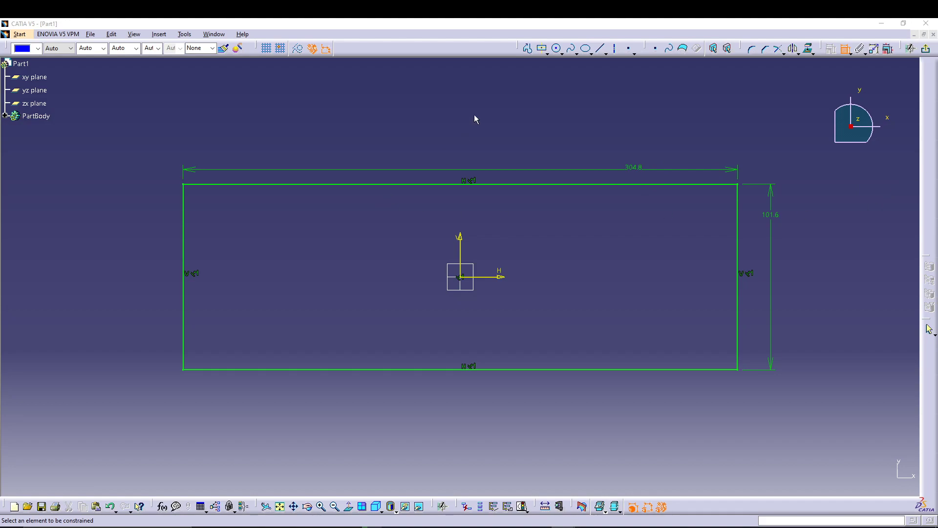
click(925, 48)
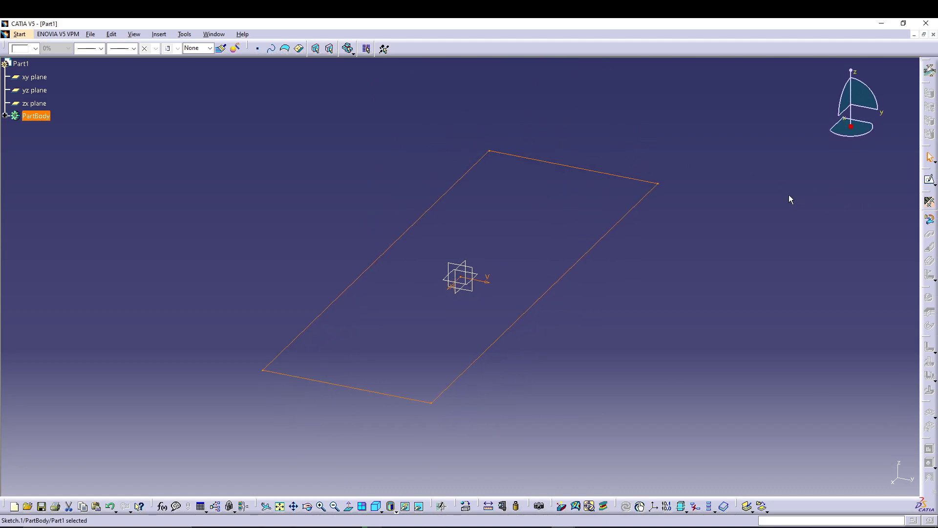
Switch to the Part Design workbench with the rectangle sketch still selected
click(19, 35)
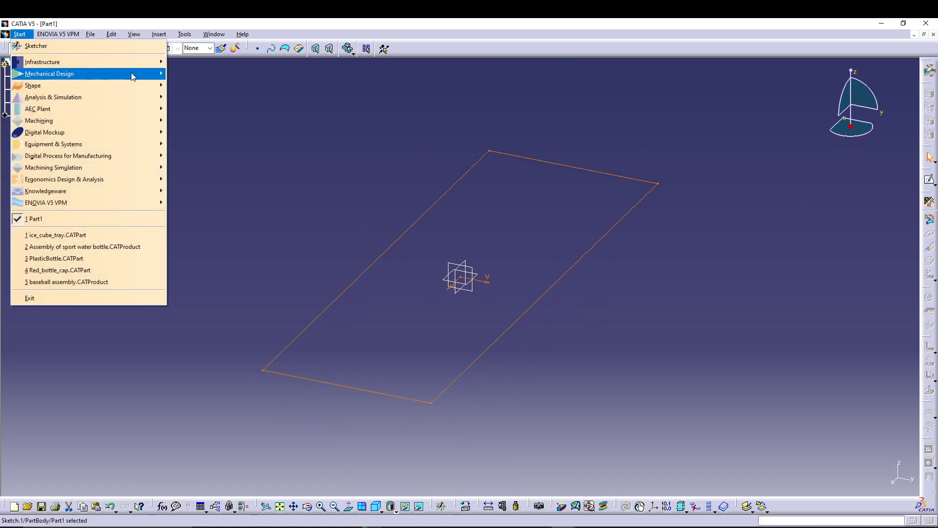
mouse_move(146, 76)
click(206, 74)
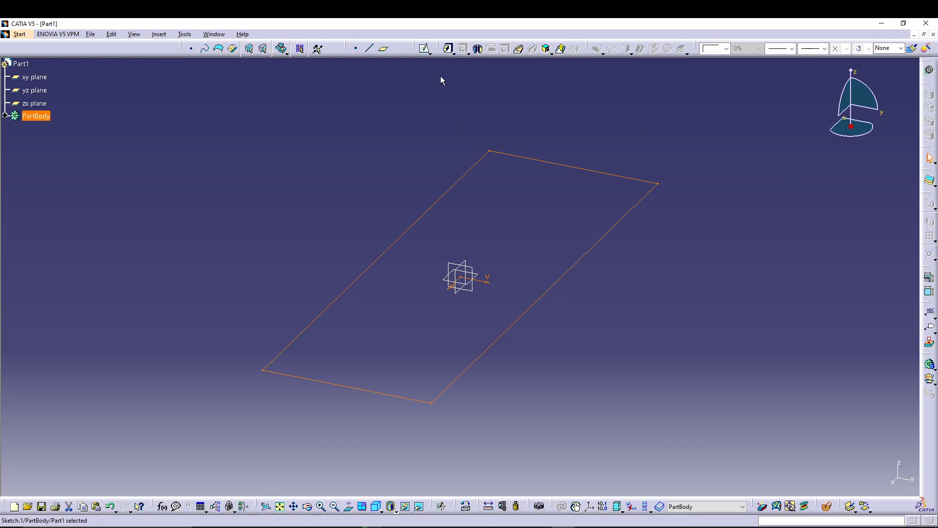
Pad the rectangle sketch 50.8 mm in the reversed direction, below the xy plane
click(448, 48)
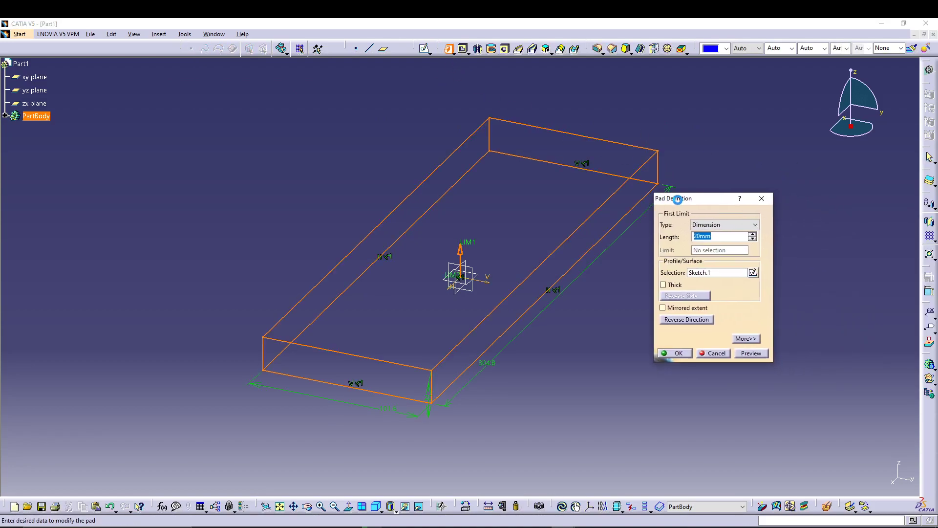
drag(678, 193, 741, 230)
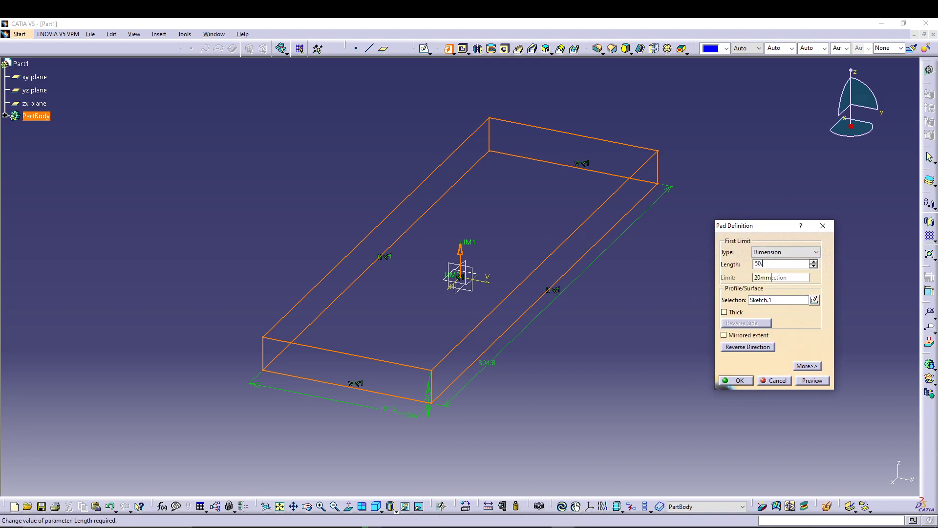
click(813, 381)
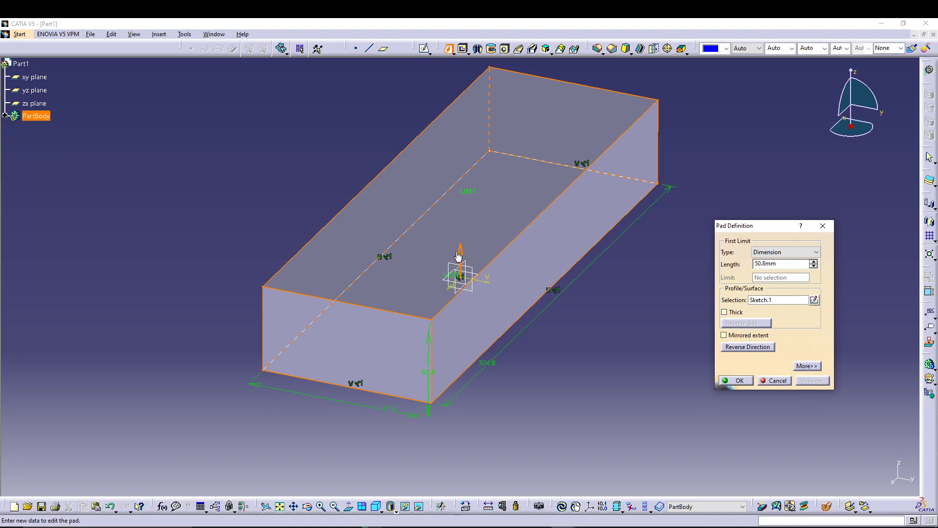
click(460, 252)
click(812, 381)
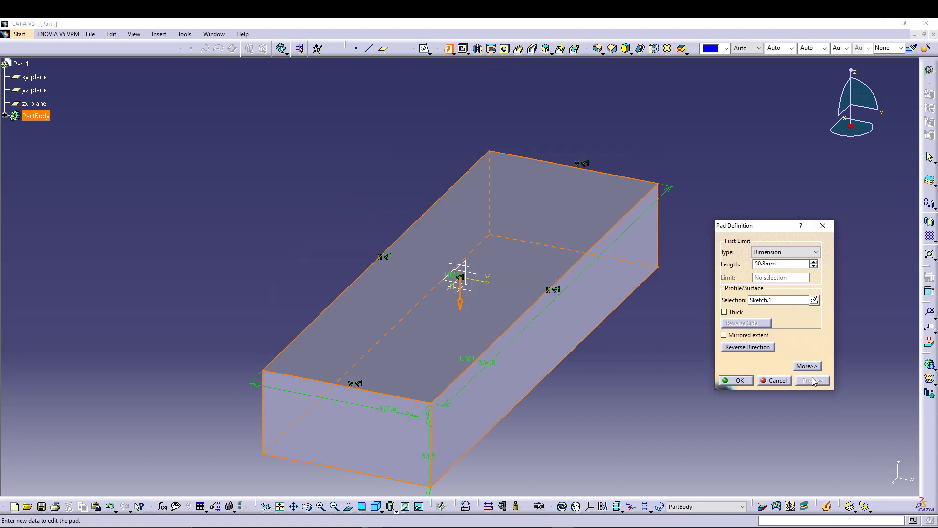
middle_drag(634, 388, 575, 319)
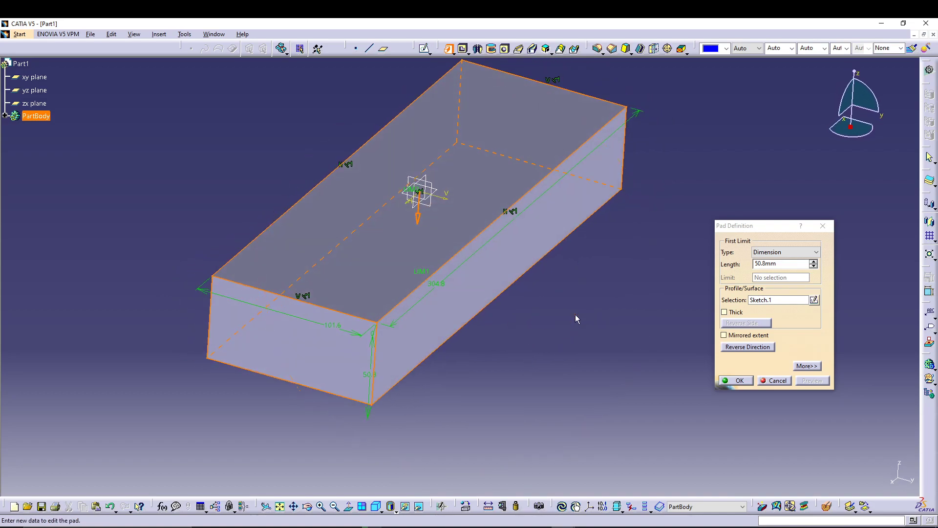
click(740, 381)
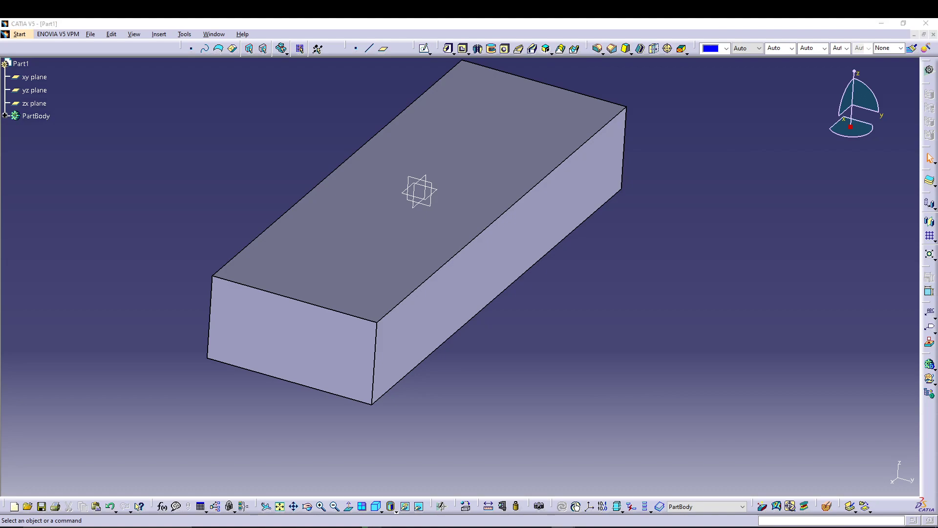
Start a draft with a 6-degree angle and select the block's four side faces as the faces to draft
middle_drag(584, 293, 542, 274)
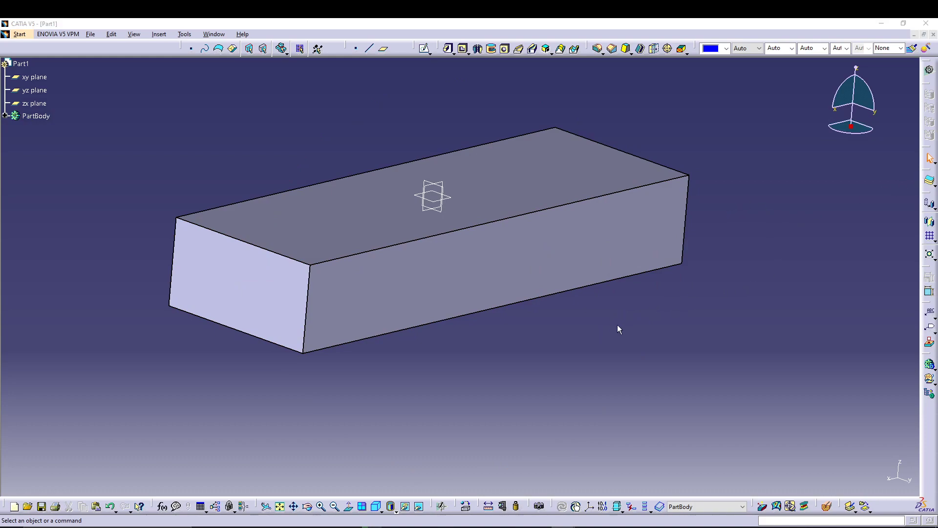
click(626, 49)
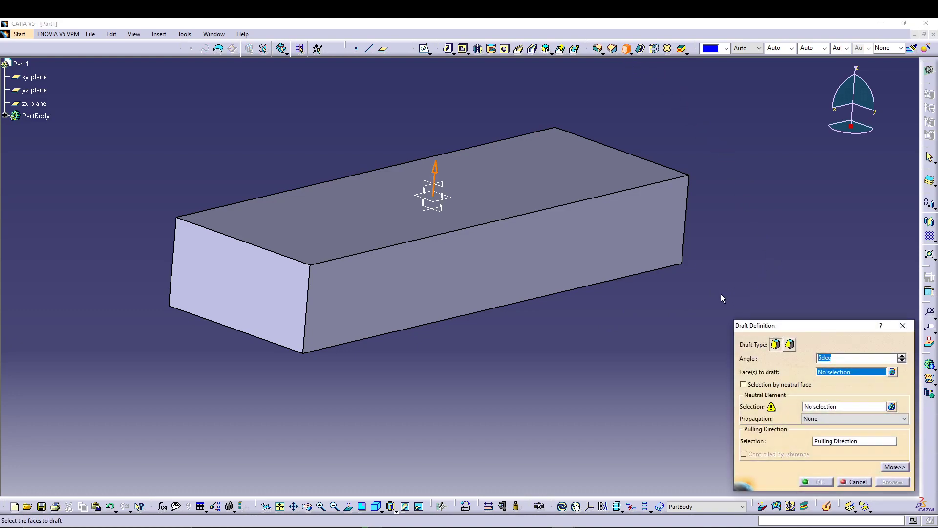
text(6)
click(544, 265)
click(272, 291)
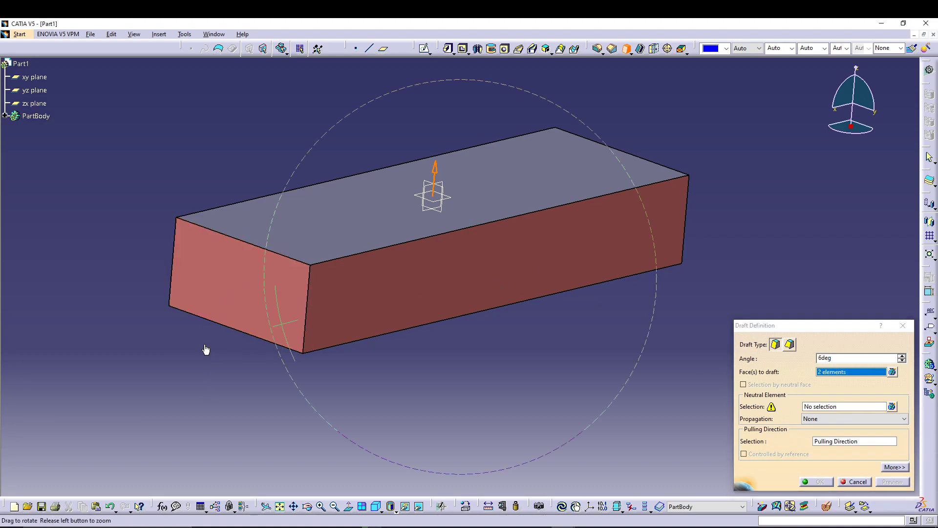
middle_drag(206, 349, 477, 356)
click(371, 298)
middle_drag(176, 336, 475, 318)
click(233, 389)
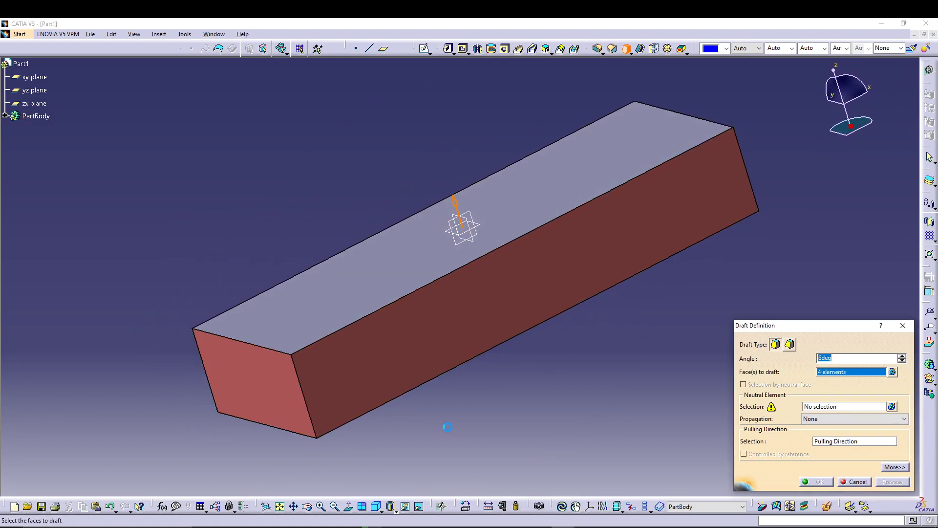
Use the block's bottom face as the draft's neutral element, apply the draft, and dismiss the warnings
click(826, 407)
middle_drag(560, 390, 513, 233)
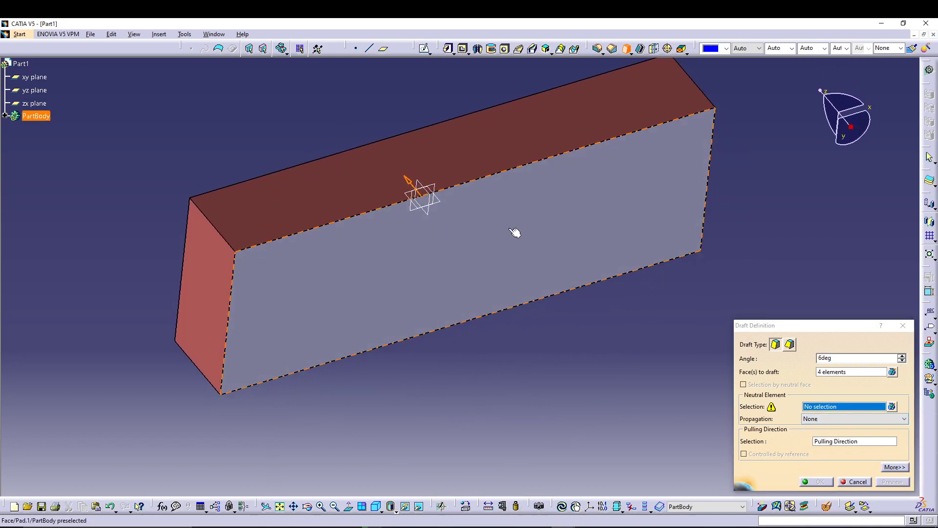
click(531, 247)
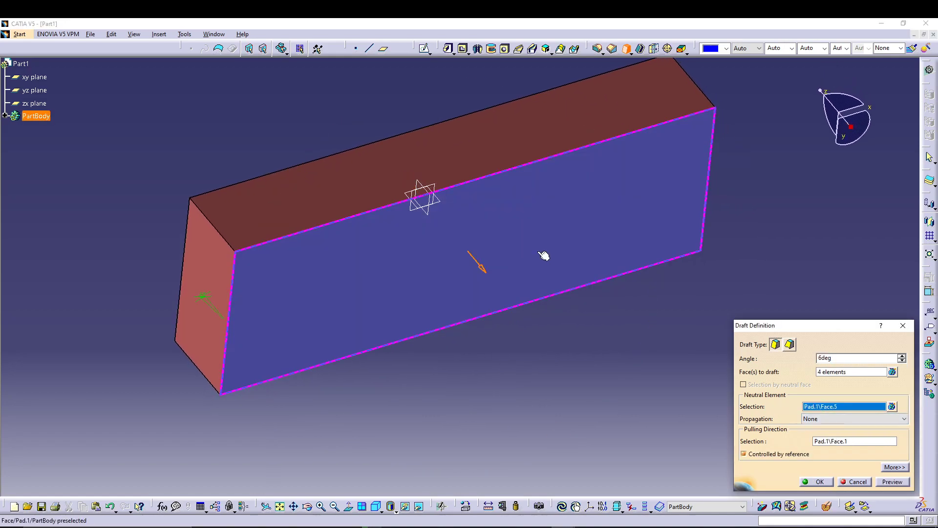
click(376, 506)
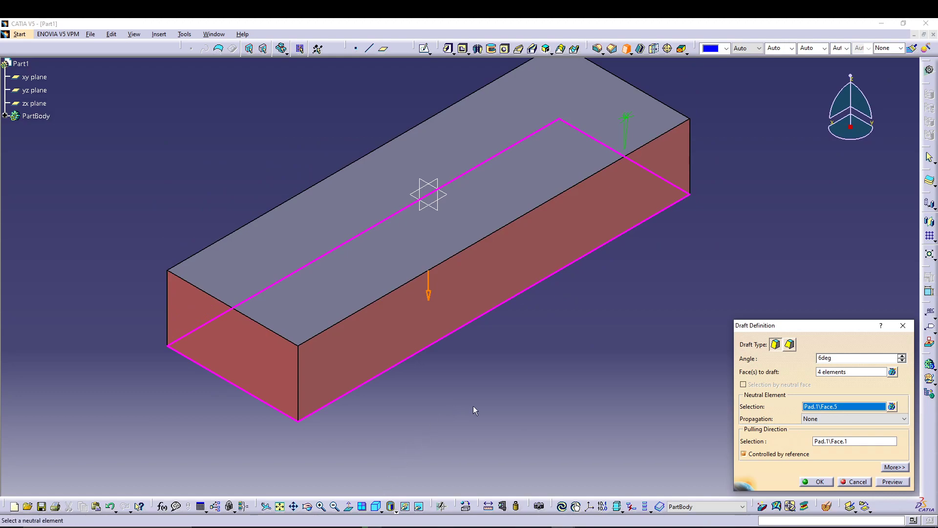
click(884, 483)
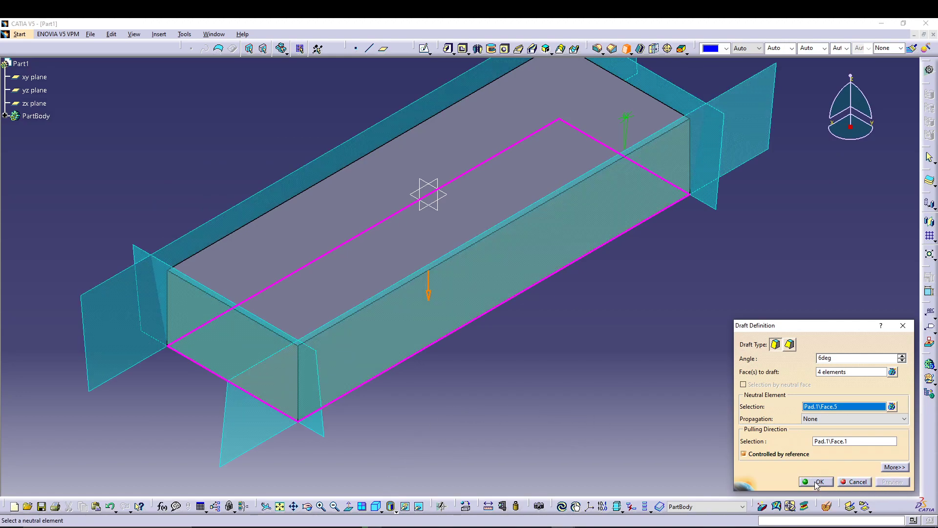
click(817, 483)
mouse_move(591, 339)
middle_down()
mouse_move(427, 349)
mouse_move(459, 274)
mouse_move(494, 352)
mouse_move(406, 383)
mouse_move(505, 285)
mouse_move(366, 414)
mouse_move(586, 348)
middle_up()
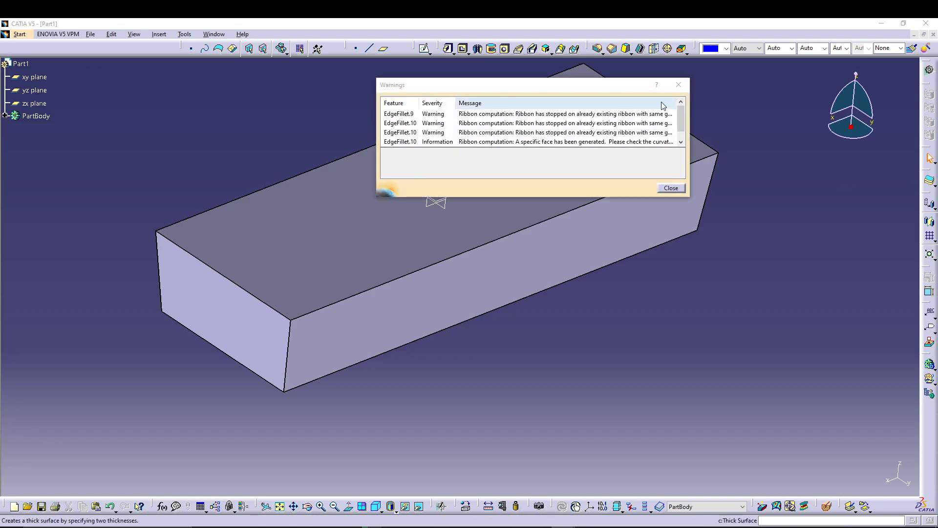
click(677, 85)
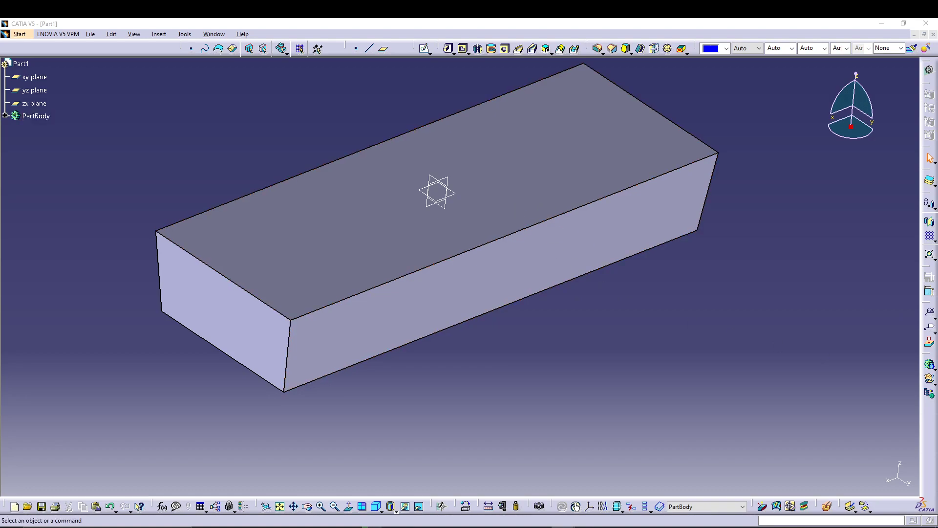
Sketch a rectangle about 38 mm wide and 33 mm high on the block's top face, near the face's upper-left corner
click(567, 150)
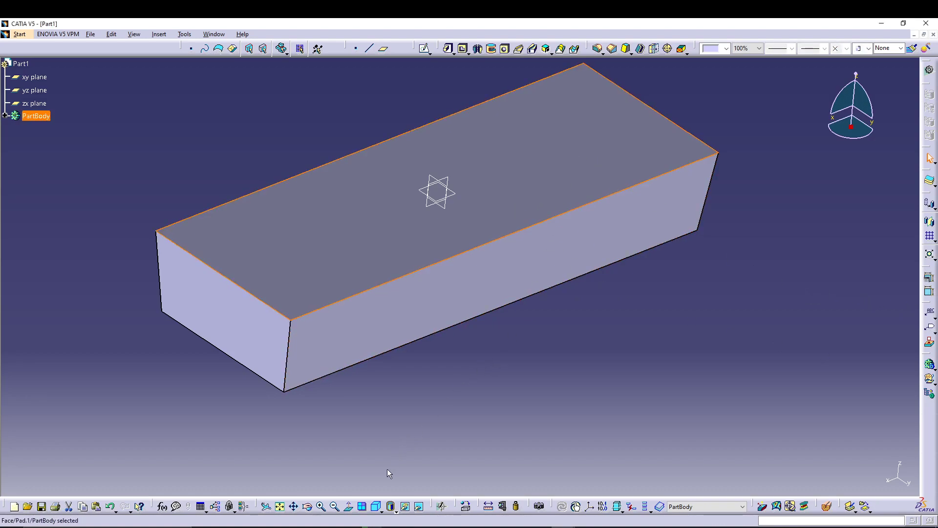
click(376, 505)
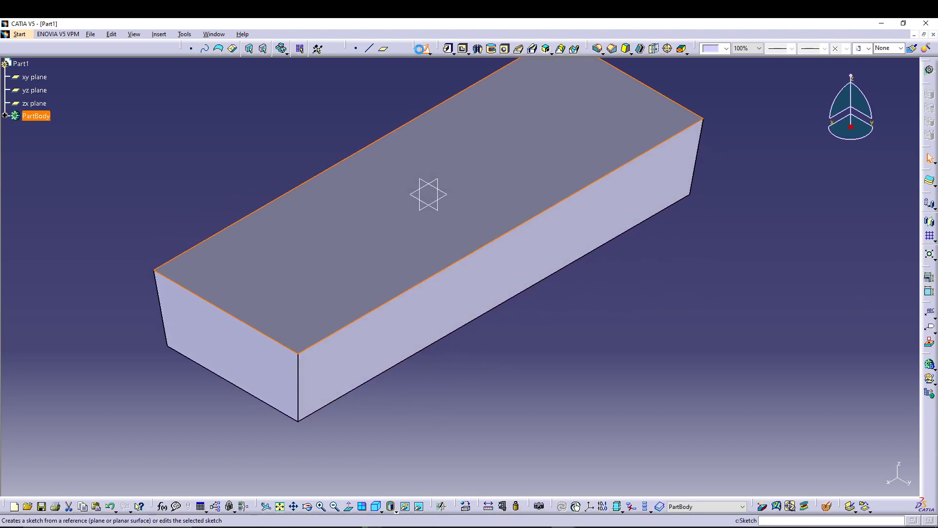
click(420, 48)
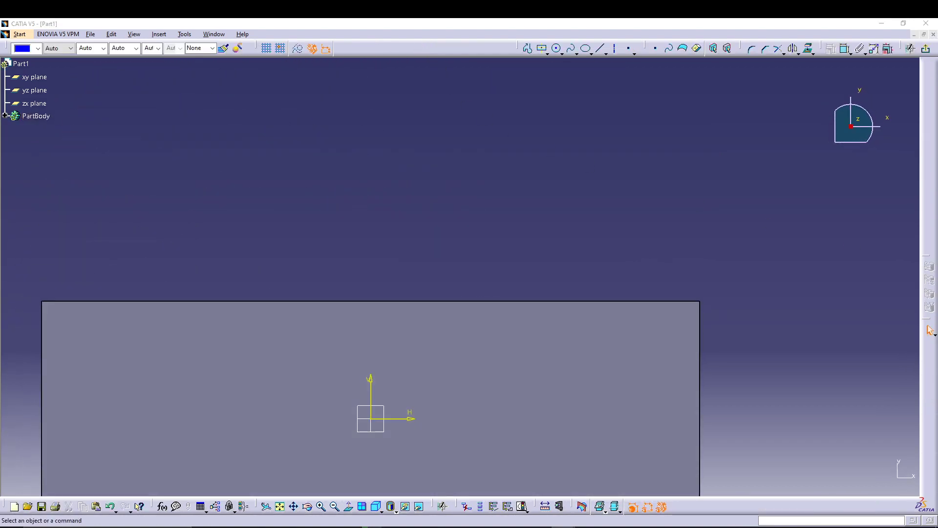
mouse_move(449, 258)
middle_down()
mouse_move(528, 168)
mouse_move(591, 132)
middle_up()
click(548, 54)
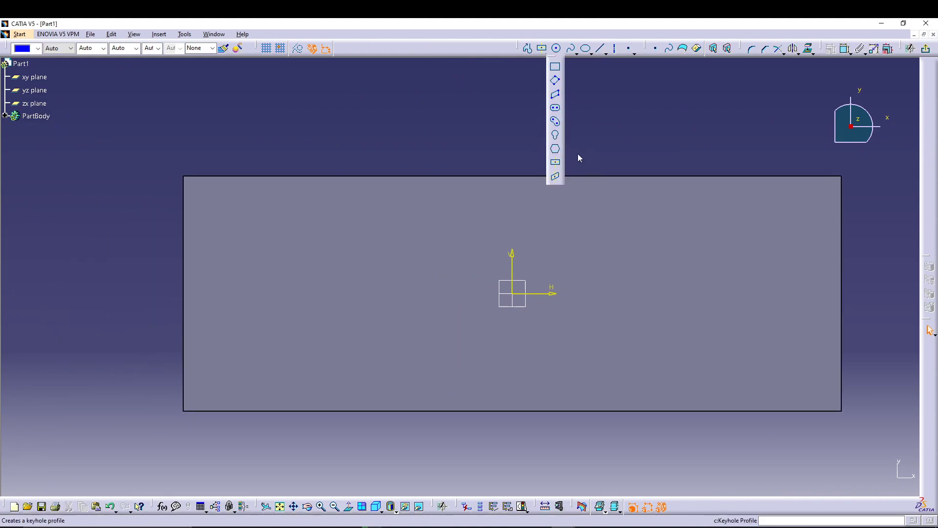
click(555, 67)
click(214, 199)
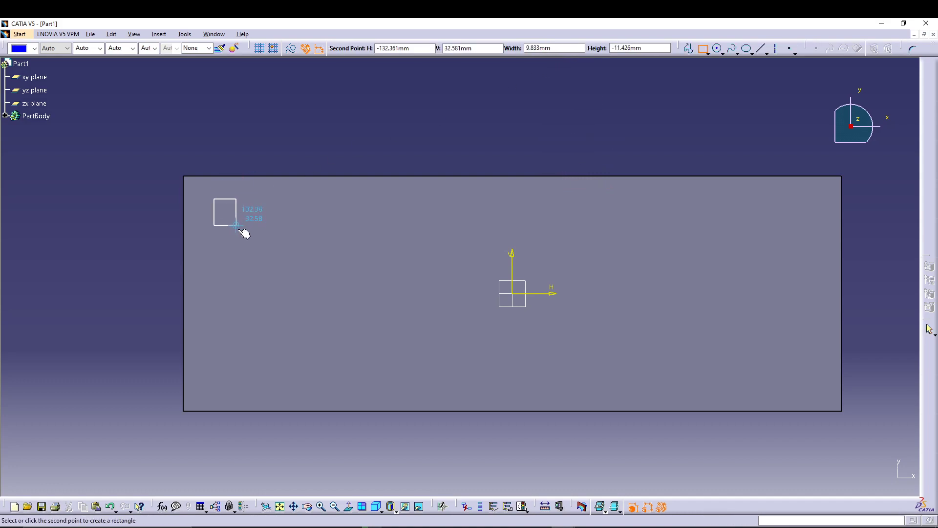
click(294, 268)
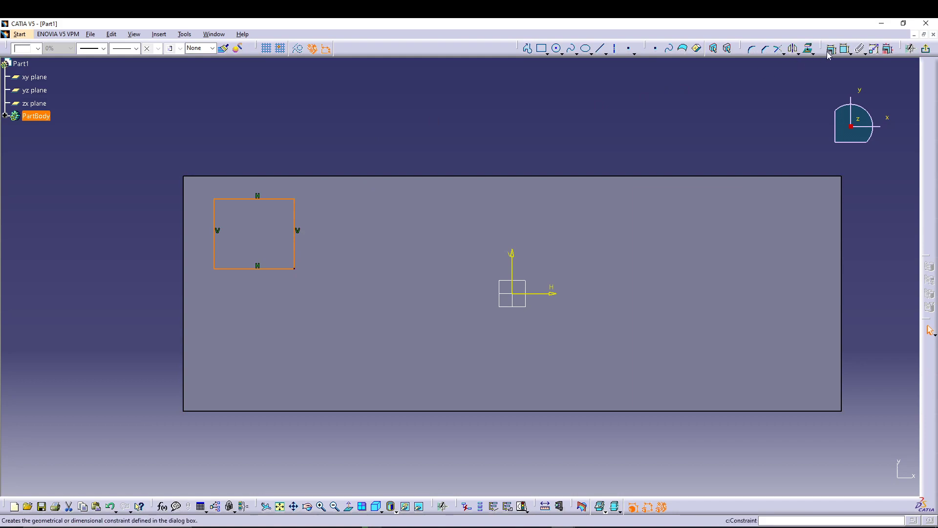
Dimension the rectangle's width and height, and its offsets from the block's upper and left edges
click(845, 48)
click(268, 199)
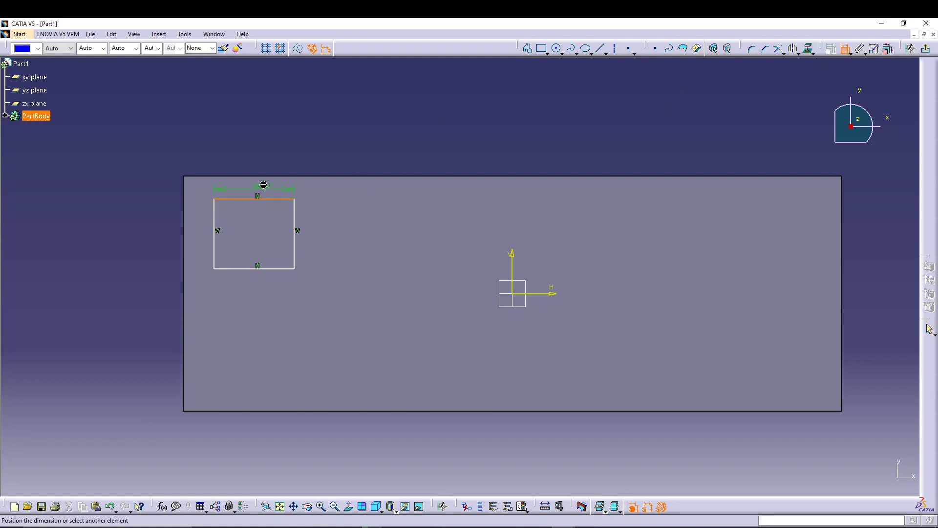
click(263, 148)
click(263, 199)
click(272, 176)
click(327, 158)
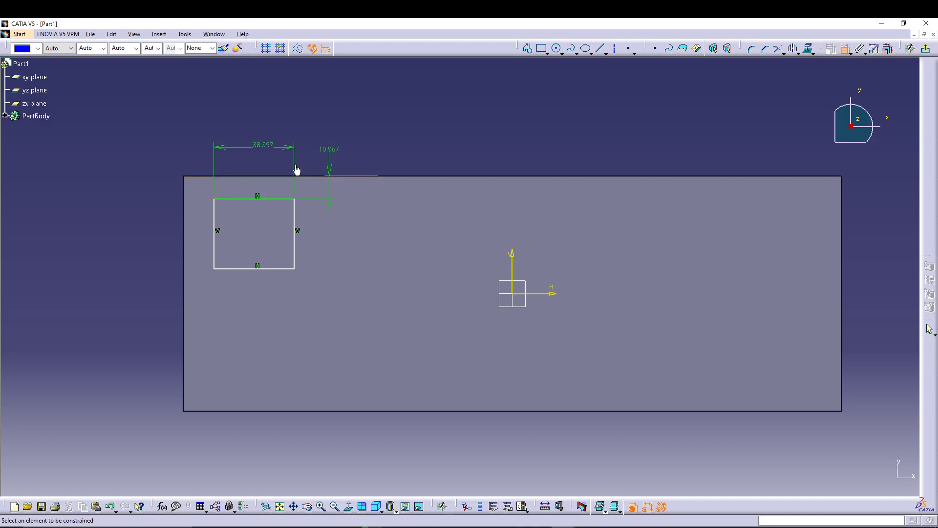
click(214, 219)
click(143, 224)
click(214, 219)
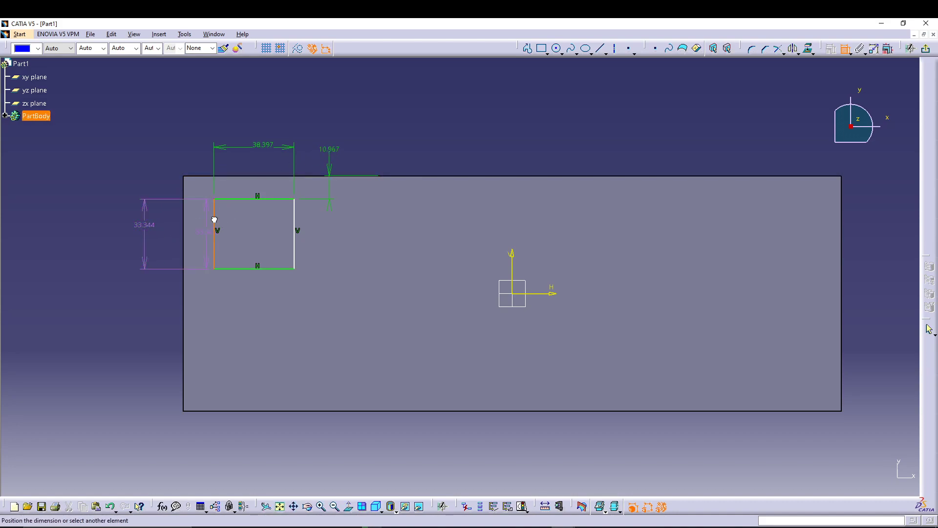
click(184, 224)
click(170, 228)
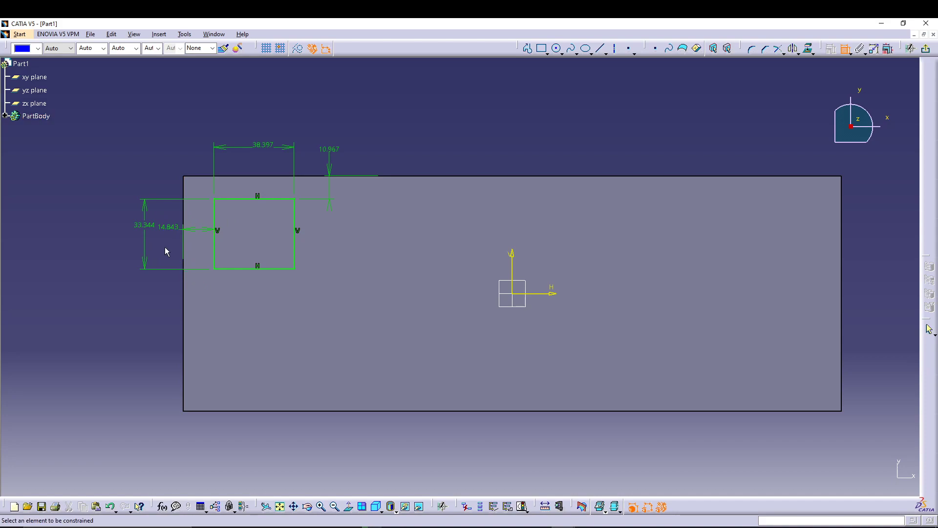
Set the rectangle's height to 41.91 mm and its width to 30.48 mm
double_click(147, 230)
text(41.9)
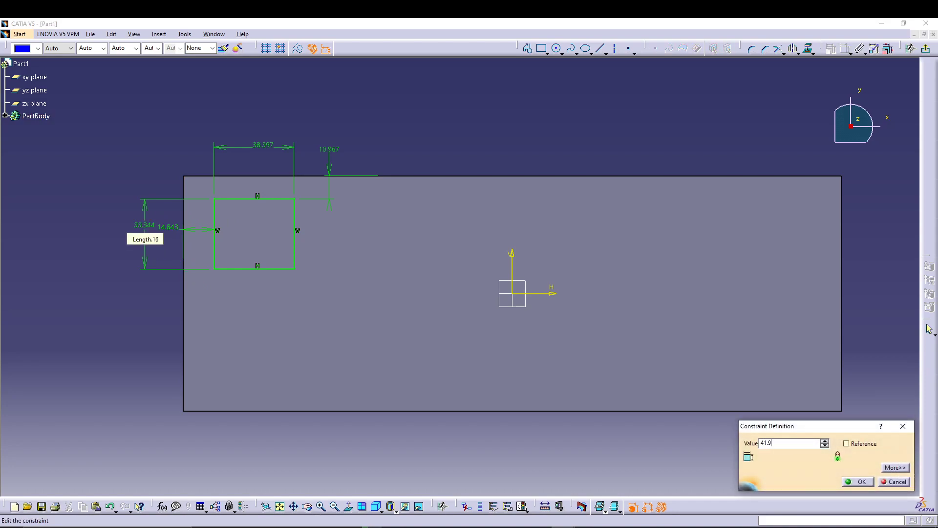
key(Return)
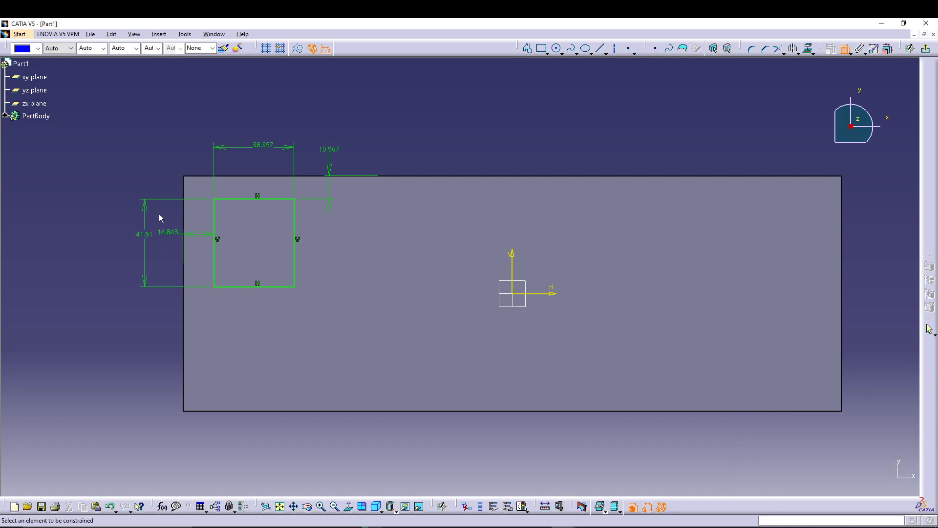
double_click(261, 147)
text(3)
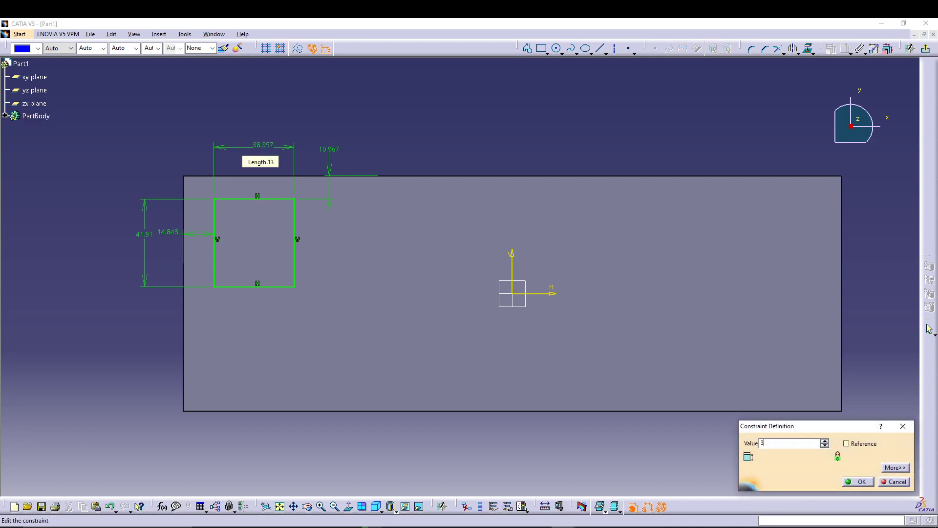
text(0.48)
key(Return)
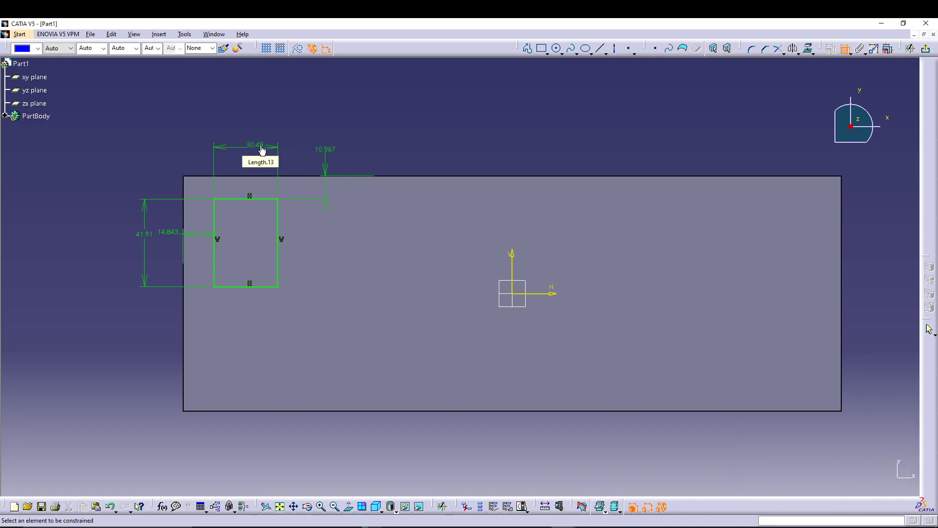
Set the rectangle's offsets to 7.62 mm from the upper edge and 10.16 mm from the left edge, and exit the sketch
double_click(326, 150)
text(7.62)
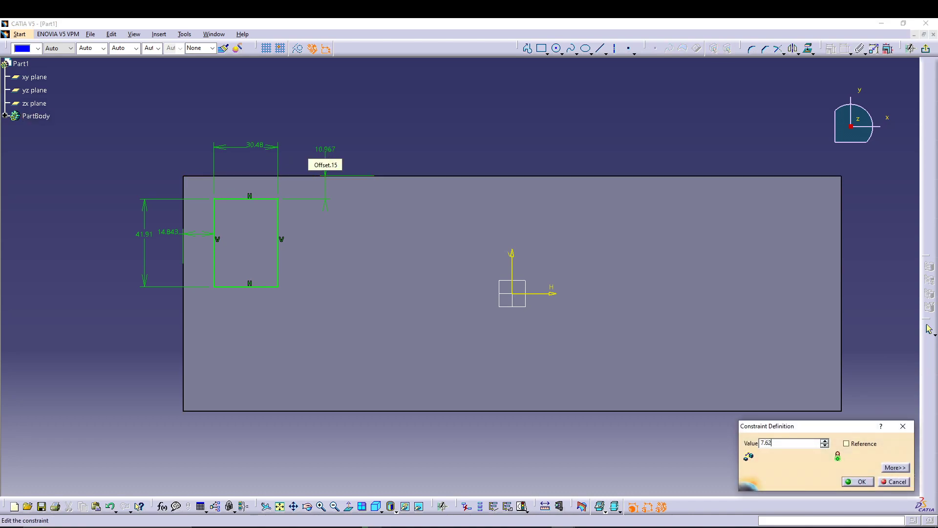
key(Return)
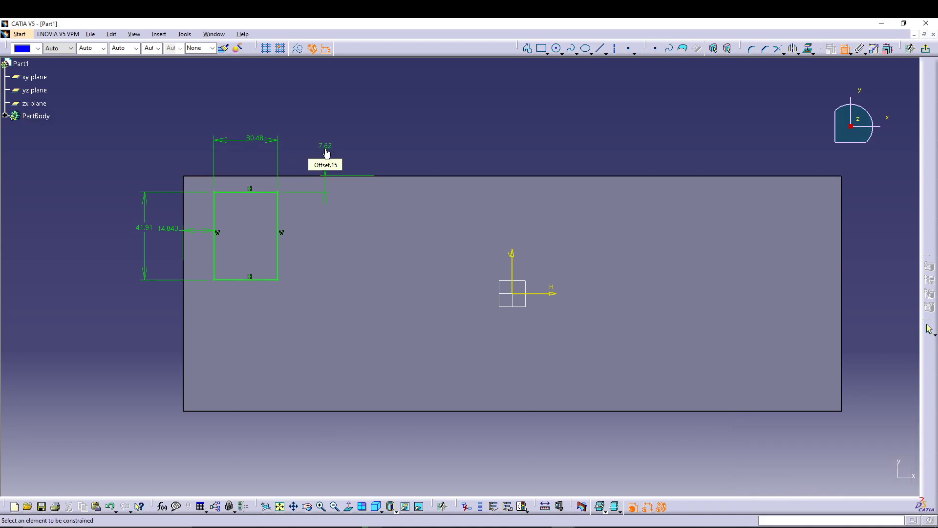
double_click(175, 232)
text(10.1)
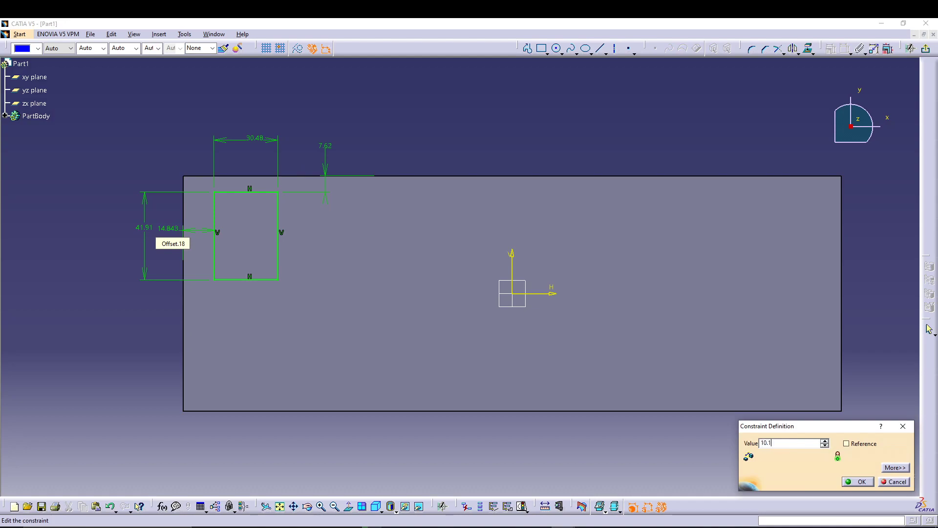
text(6)
key(Return)
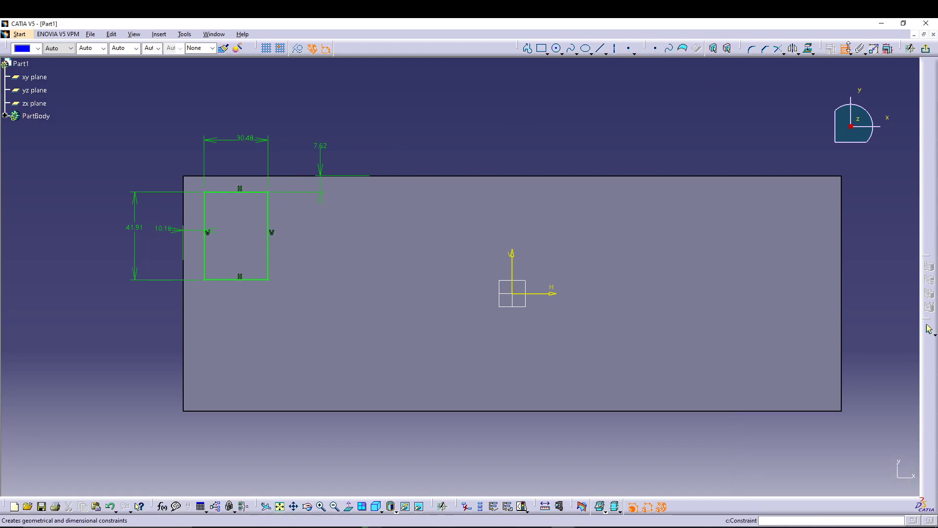
click(925, 48)
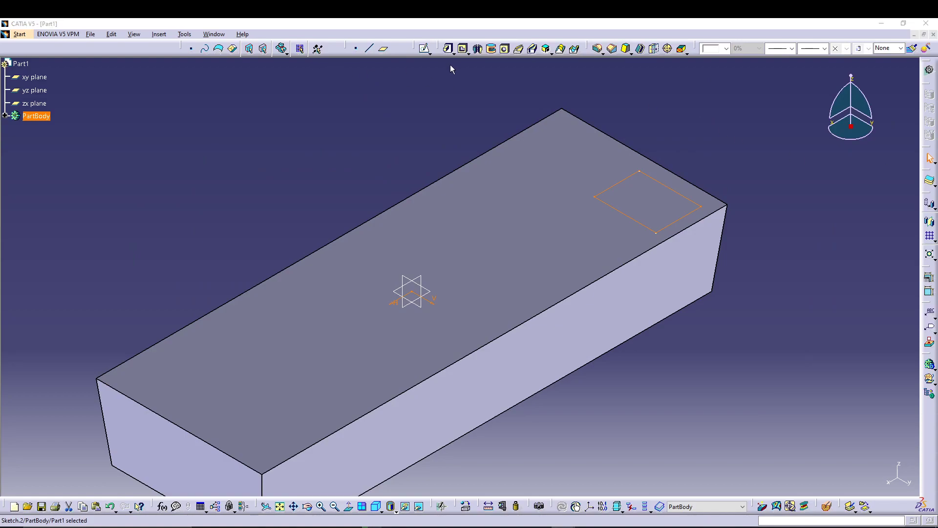
Cut a pocket 33.02 mm deep into the block from the rectangle sketch
click(463, 48)
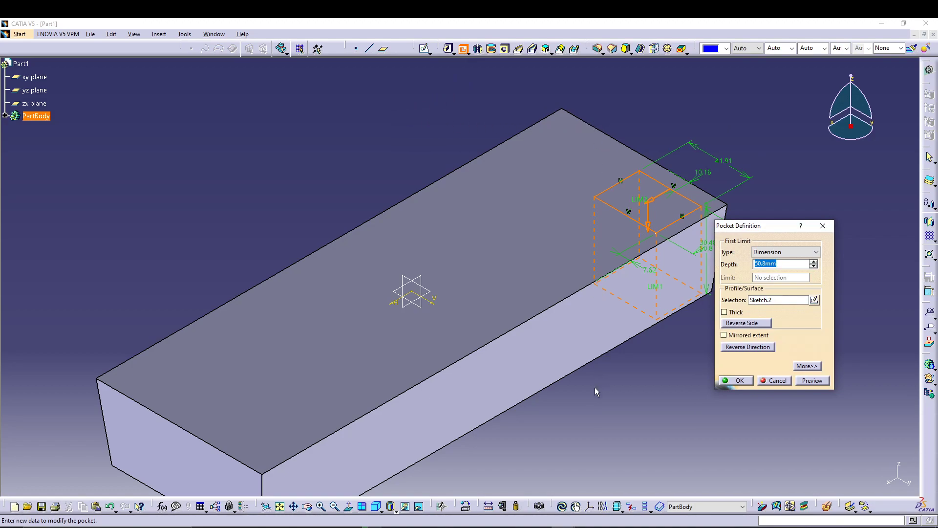
middle_drag(594, 387, 491, 358)
drag(797, 266, 731, 270)
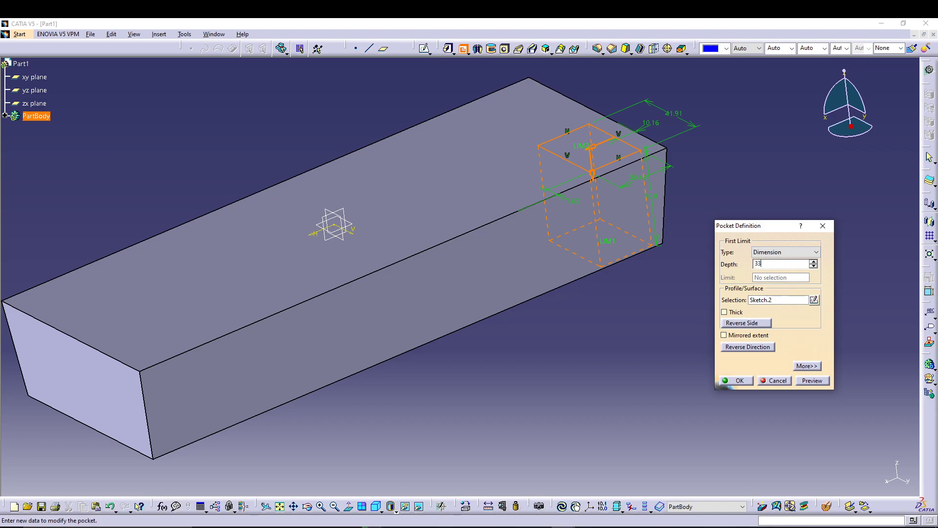
text(33.02)
click(813, 381)
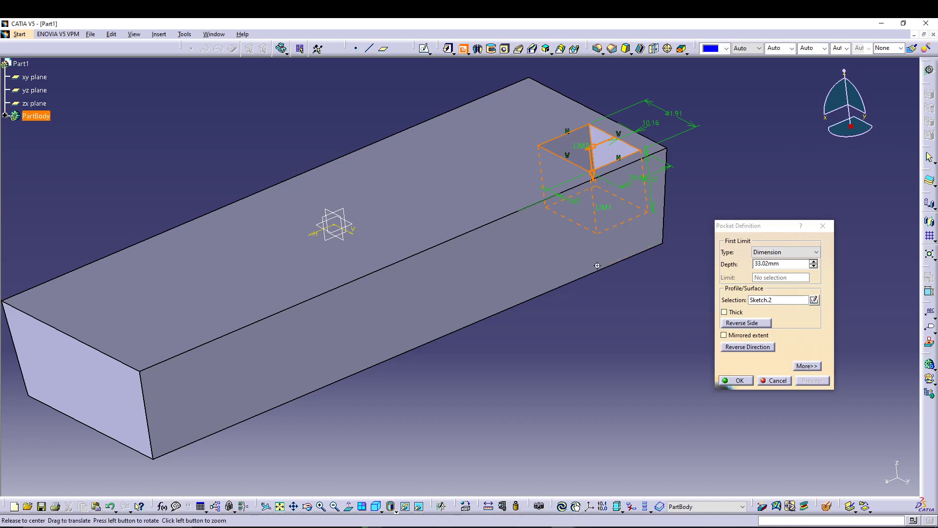
middle_drag(684, 391, 593, 369)
click(727, 380)
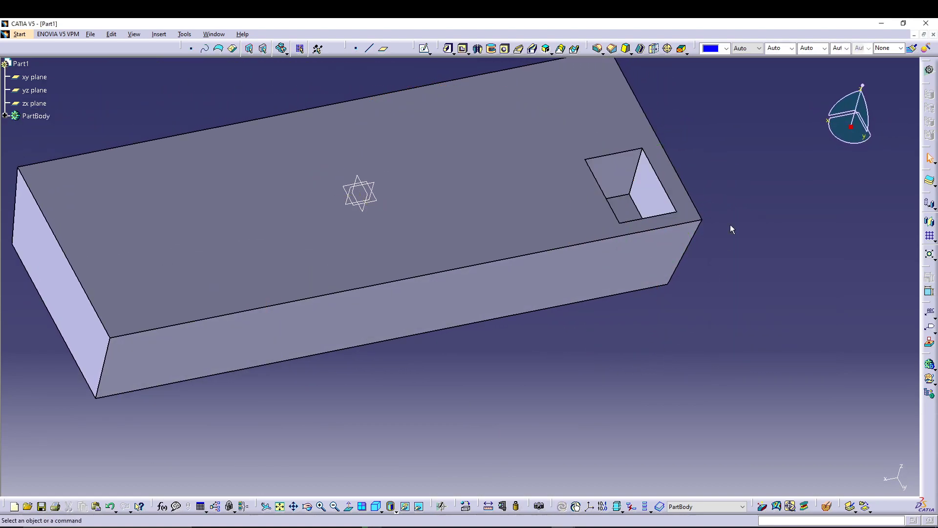
Start a draft and select the pocket's four inner side walls as the faces to draft
middle_drag(731, 226, 608, 223)
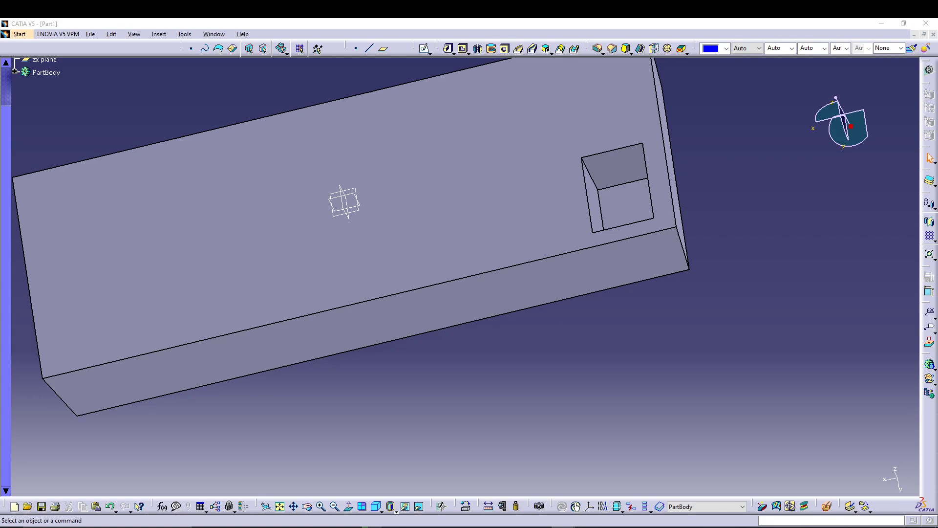
click(626, 48)
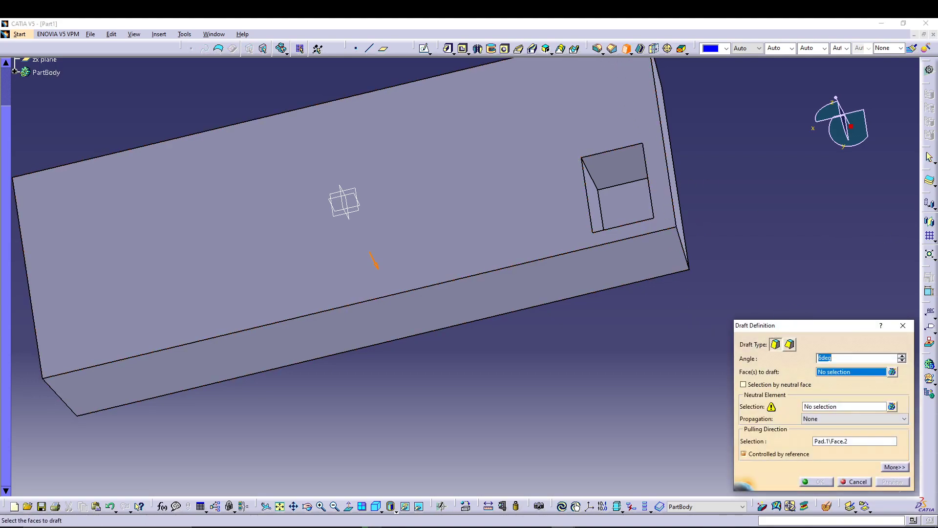
middle_drag(450, 207, 276, 243)
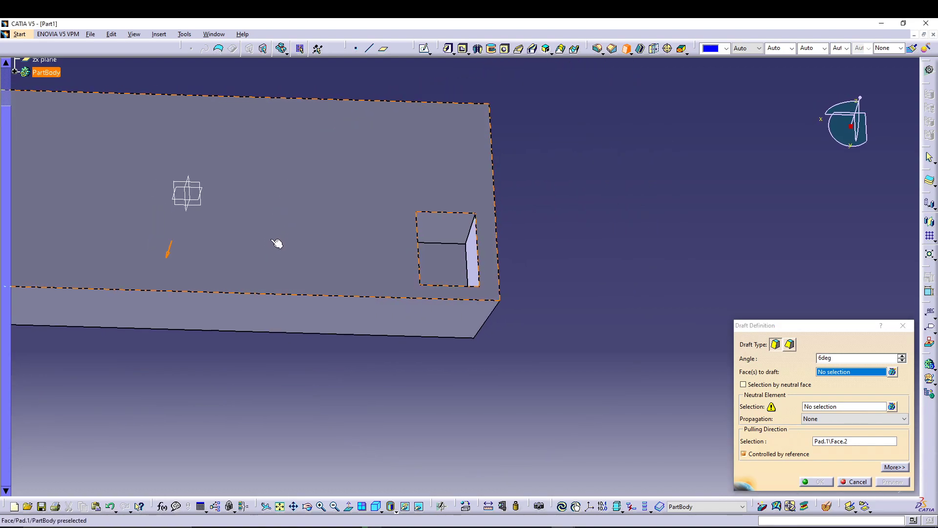
click(442, 232)
click(476, 252)
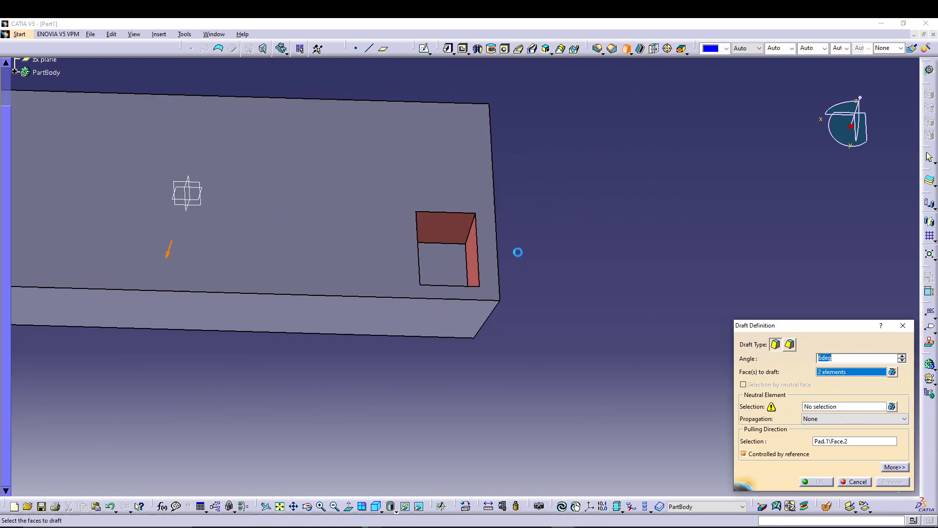
middle_drag(517, 251, 424, 316)
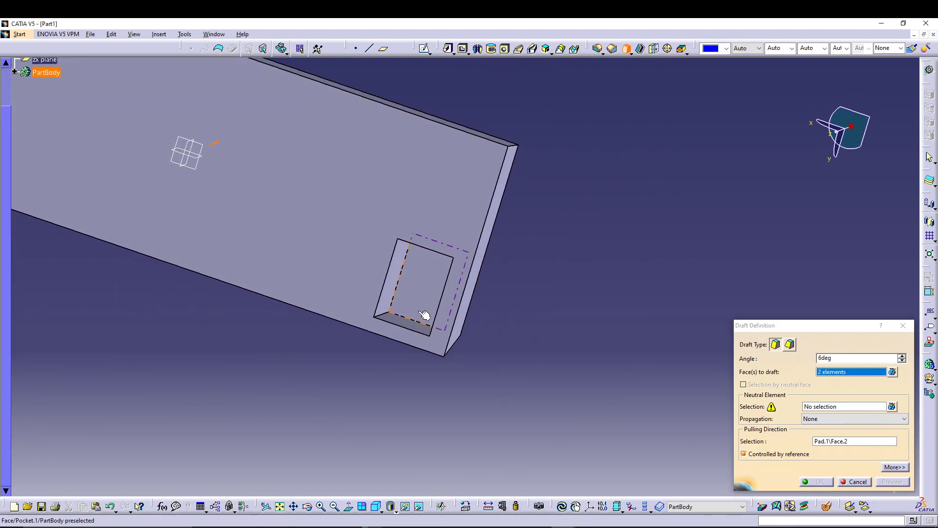
click(398, 283)
click(410, 326)
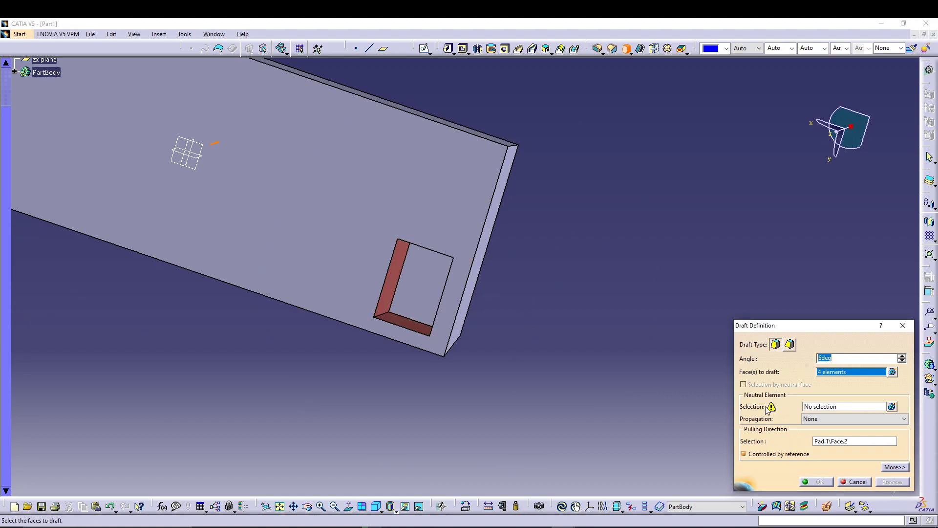
Use the pocket's floor as the neutral element of the draft
click(827, 408)
click(427, 288)
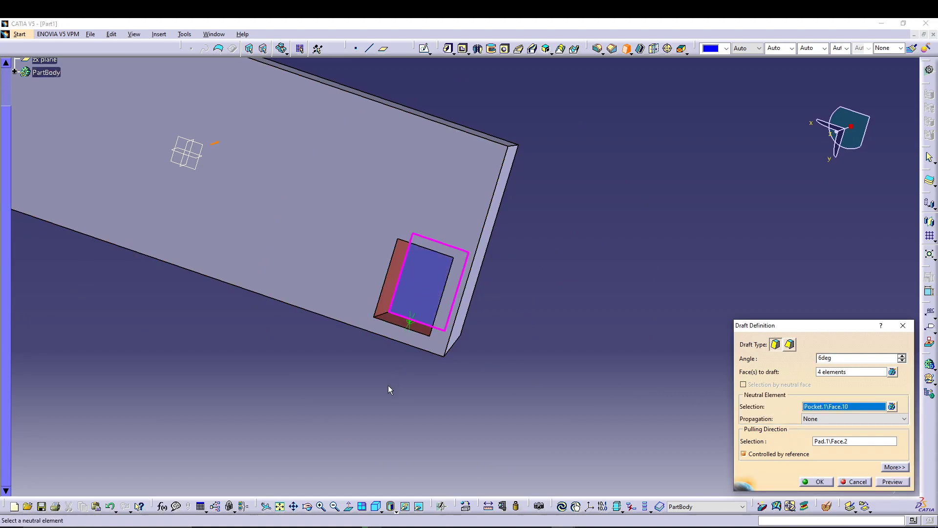
middle_drag(389, 389, 398, 168)
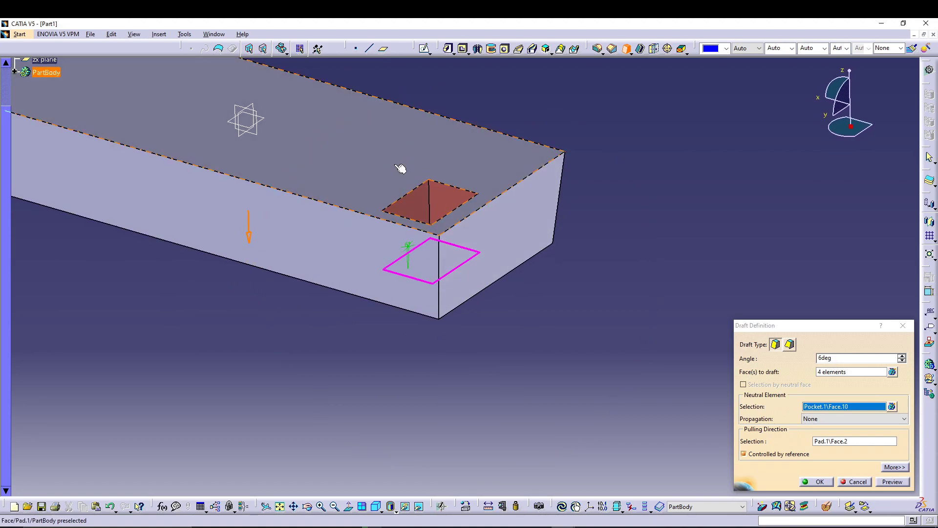
Set the draft angle to 5 degrees, reverse the pulling direction to point upward, and apply the draft to the pocket walls
click(795, 360)
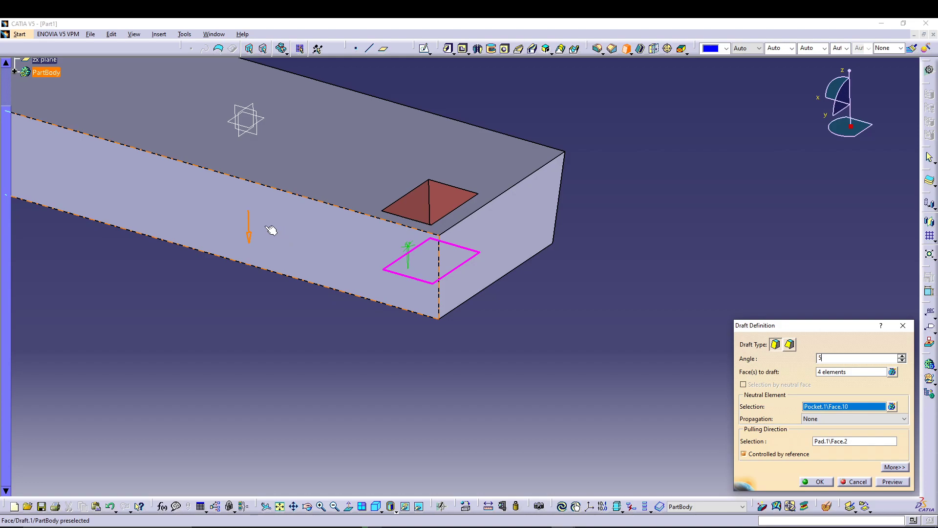
click(249, 236)
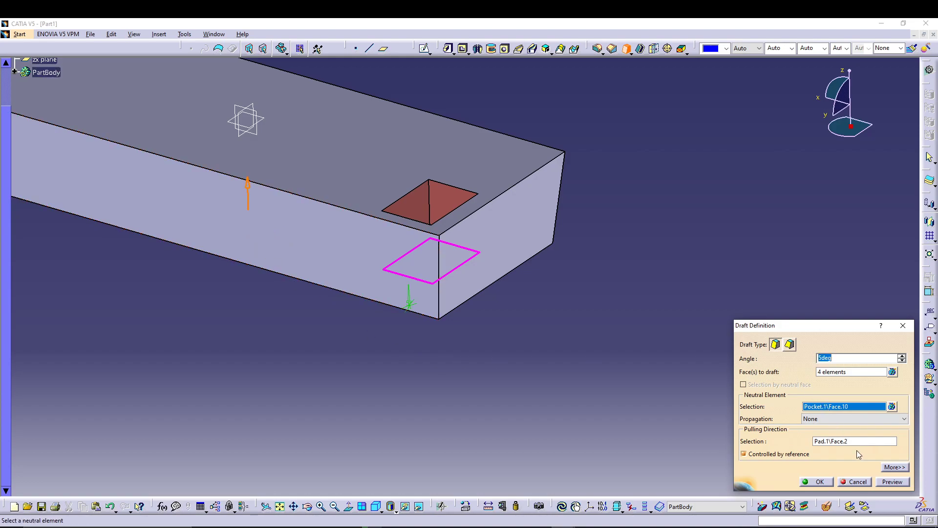
click(891, 482)
click(819, 483)
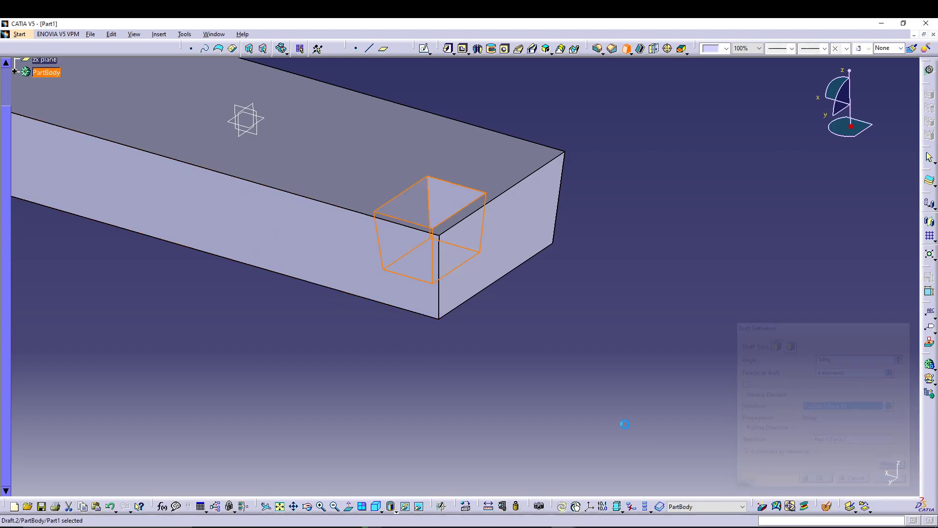
middle_drag(456, 308, 408, 272)
middle_drag(421, 325, 435, 403)
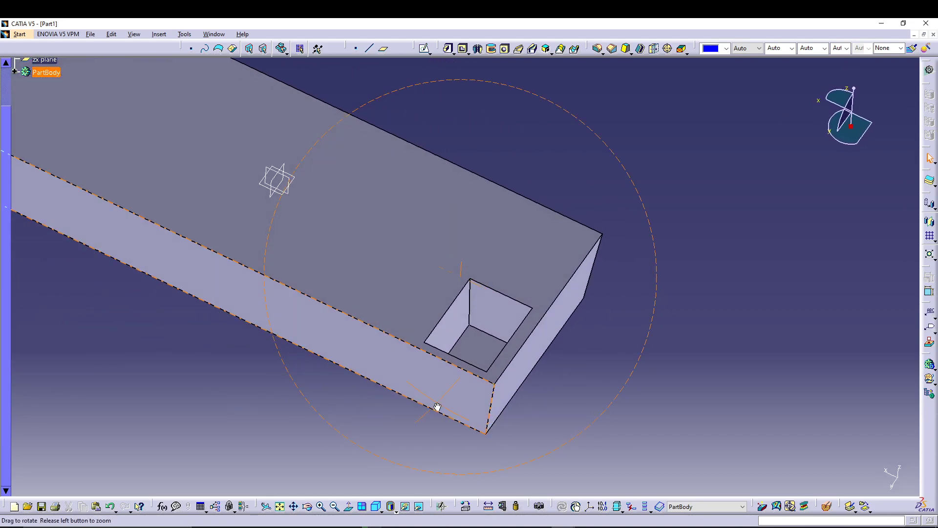
Fillet the pocket's four inner side walls with a 2.54 mm radius and expand the PartBody to list its features
middle_drag(666, 151, 626, 247)
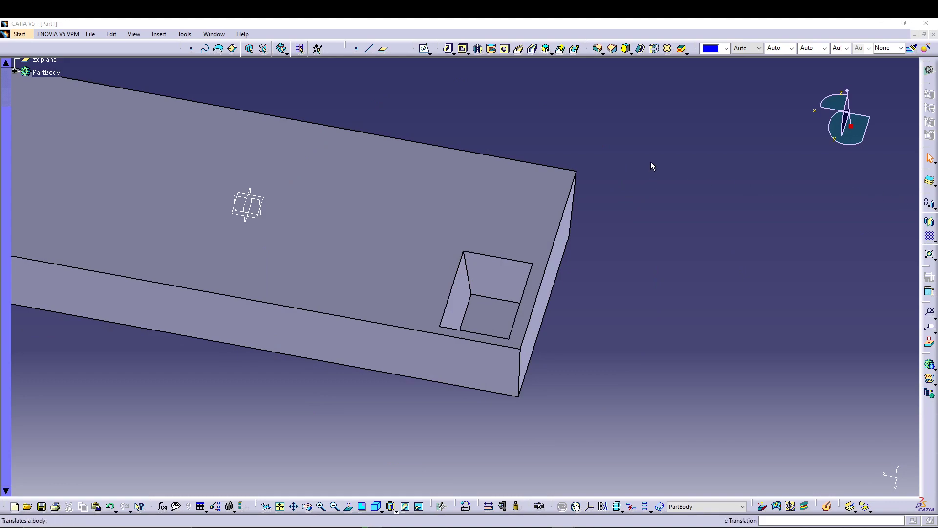
click(598, 49)
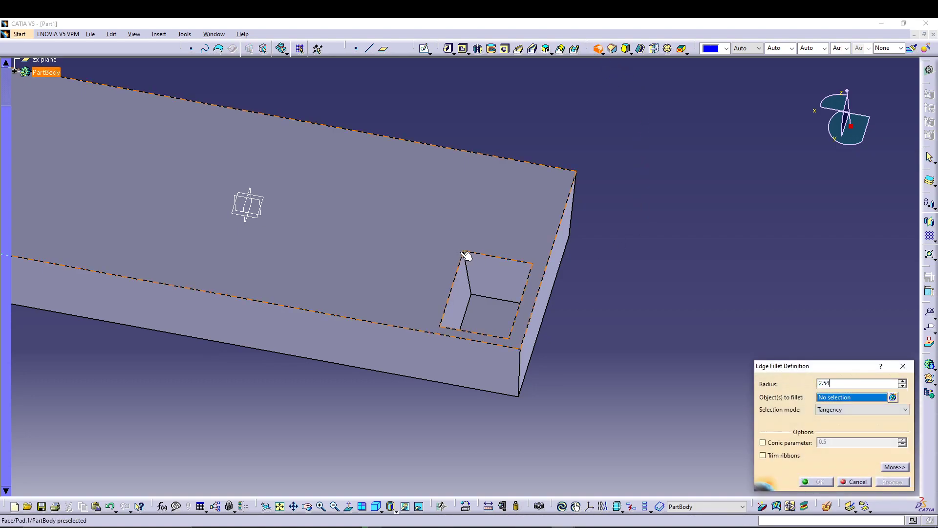
text(2.54)
click(477, 268)
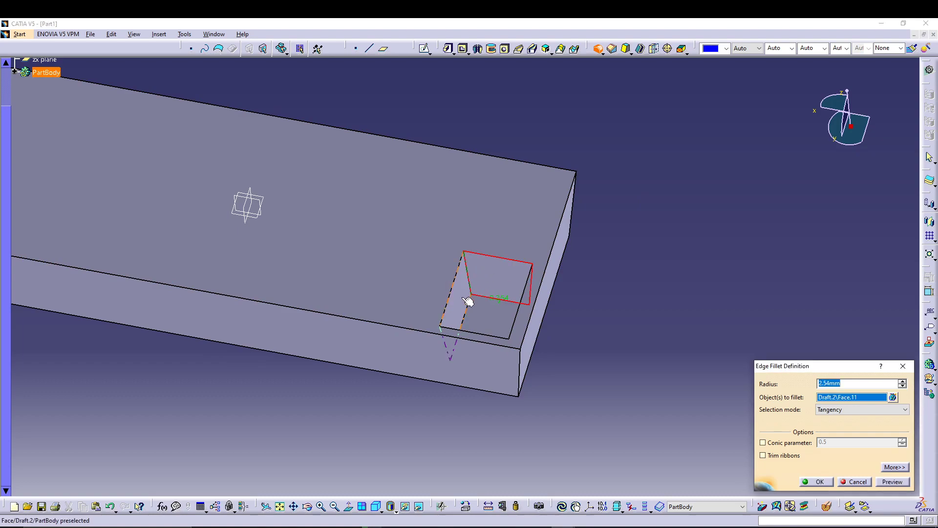
click(469, 301)
middle_drag(557, 171, 480, 290)
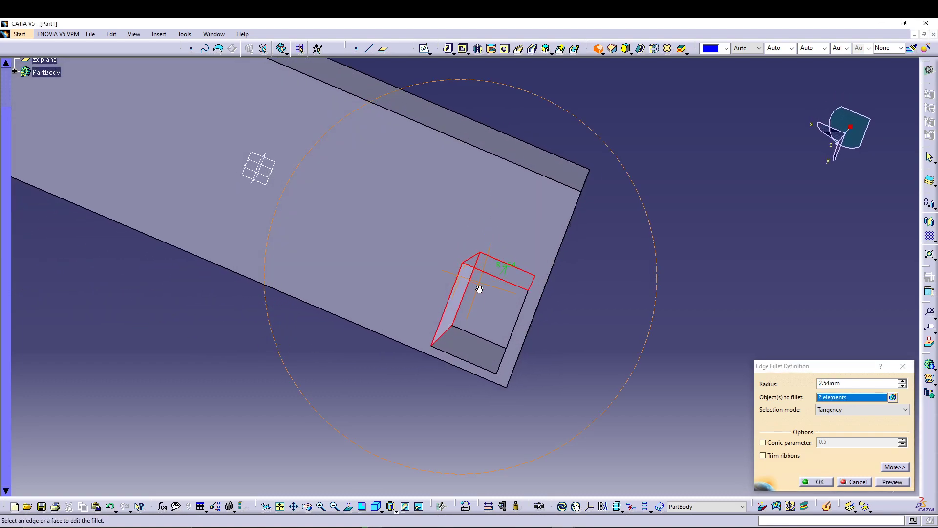
click(482, 336)
middle_drag(501, 323, 501, 303)
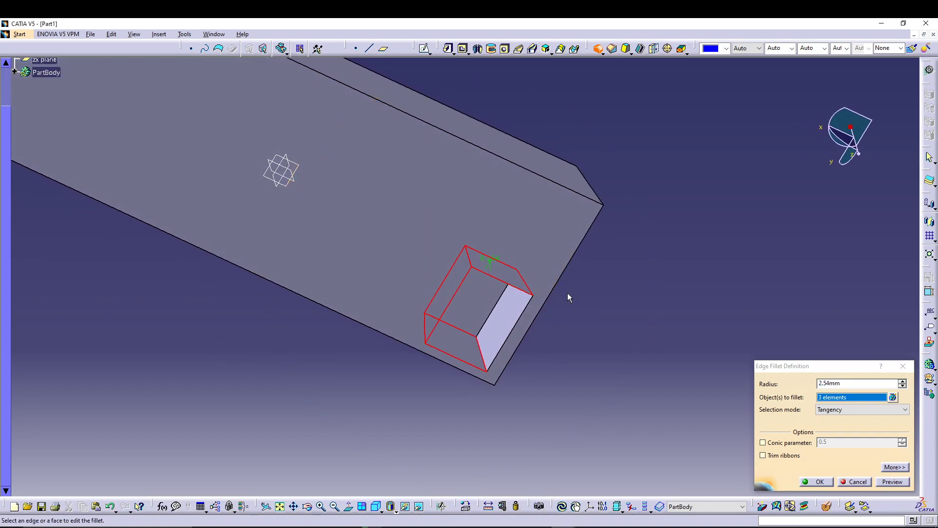
click(503, 319)
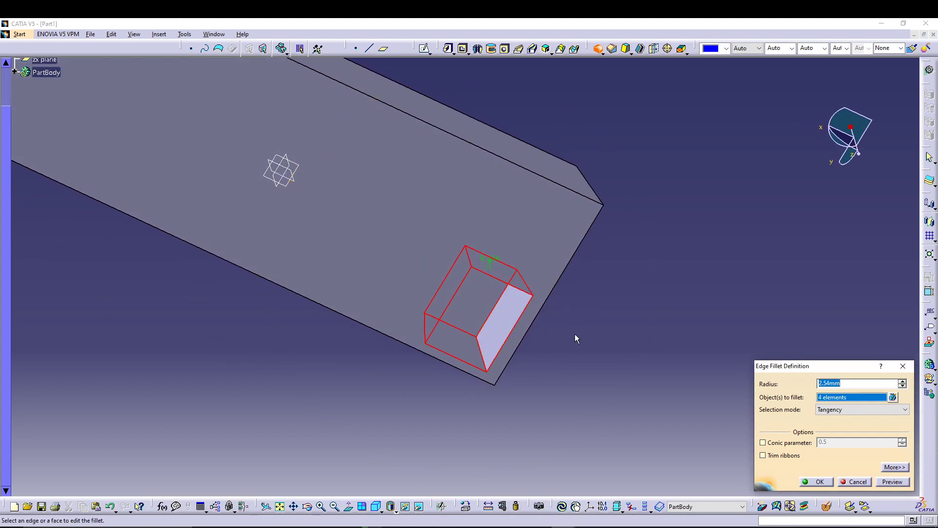
click(813, 482)
middle_drag(465, 417, 429, 217)
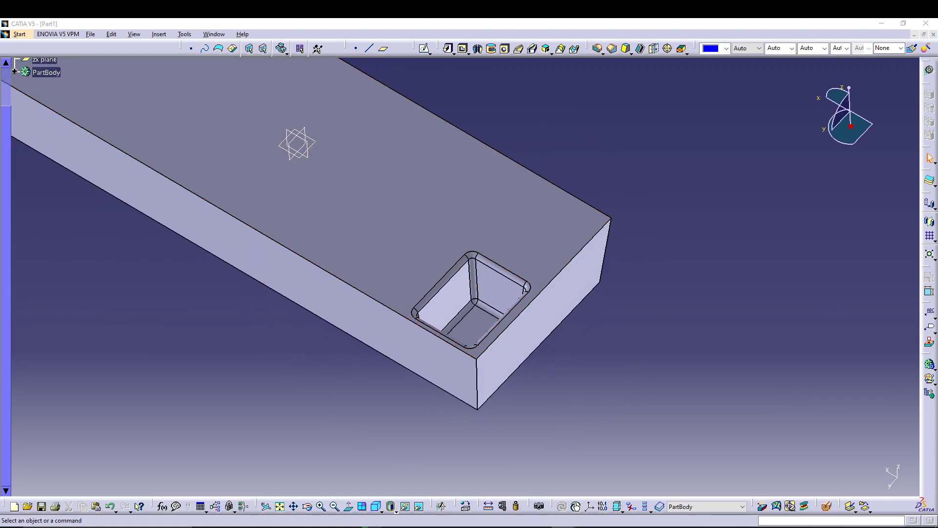
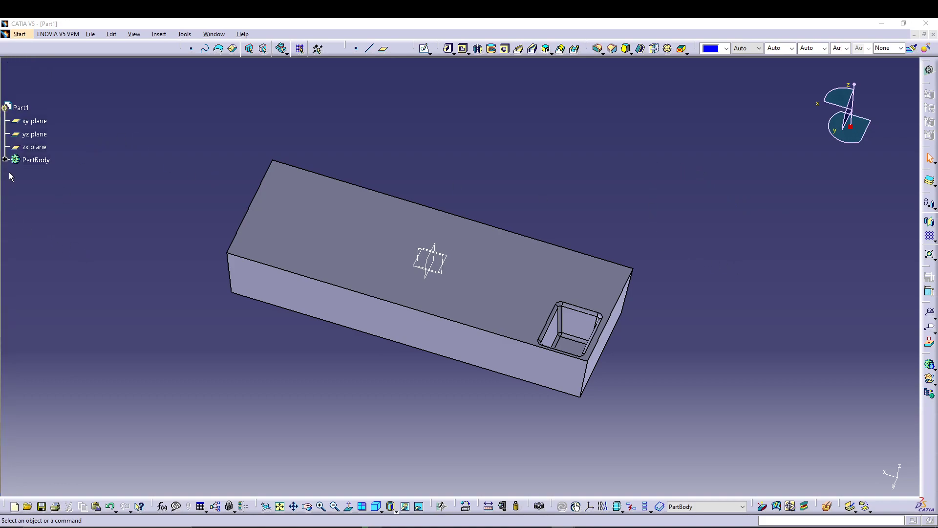
click(5, 159)
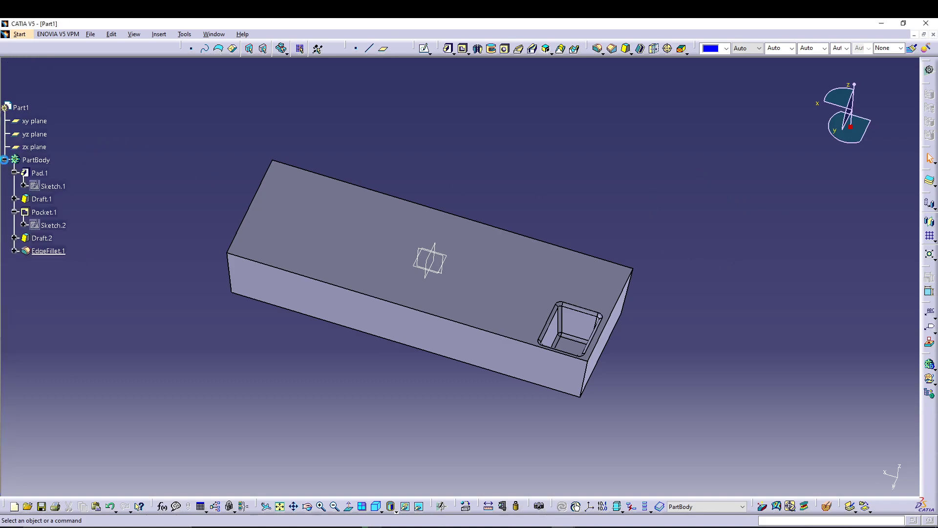
click(55, 253)
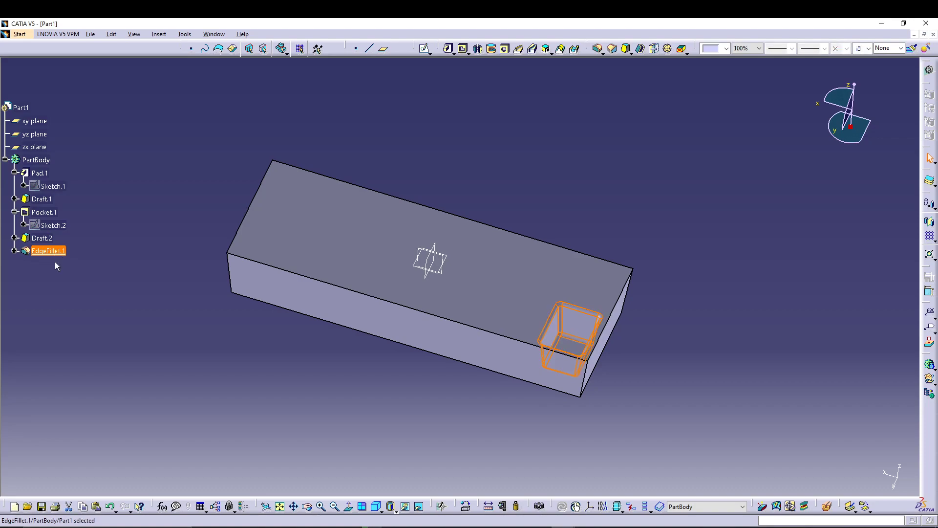
click(929, 236)
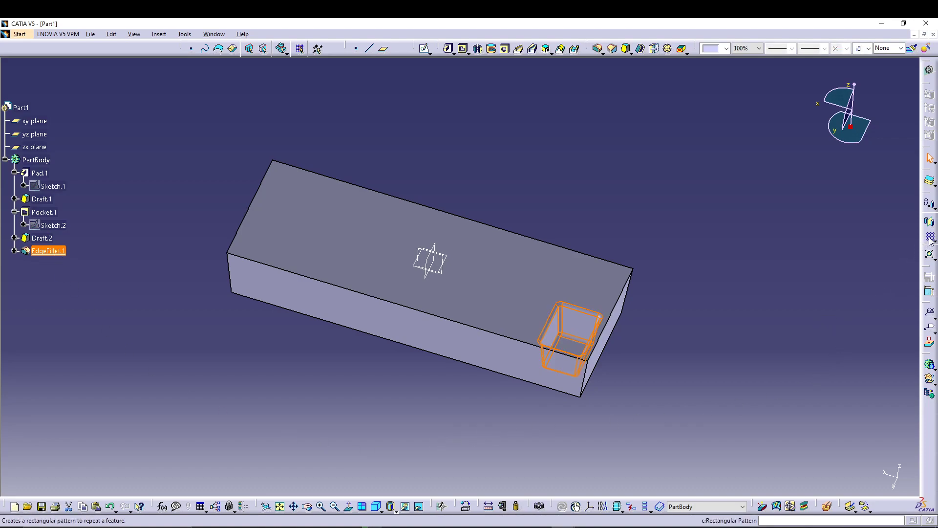
click(543, 296)
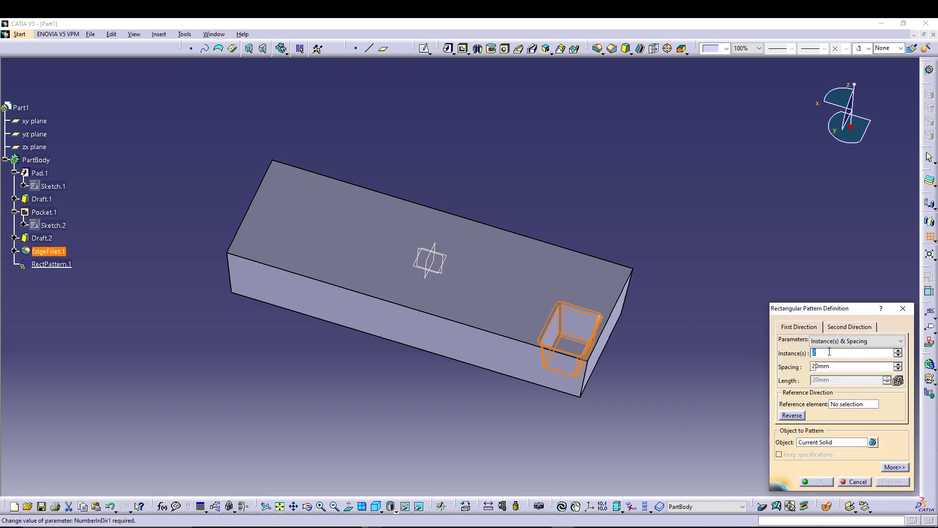
click(841, 340)
click(839, 360)
click(850, 341)
click(838, 349)
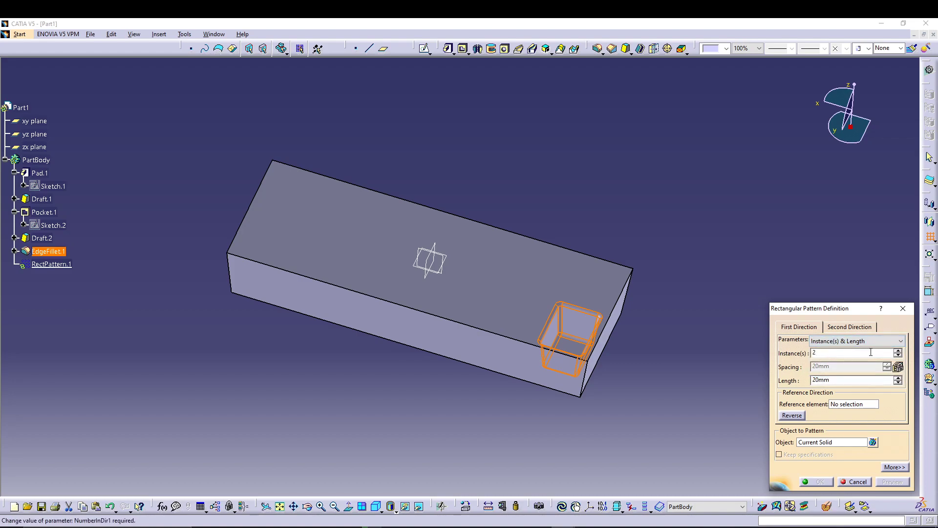
click(898, 351)
click(897, 351)
click(898, 351)
click(897, 351)
click(898, 351)
double_click(821, 380)
text(264.16)
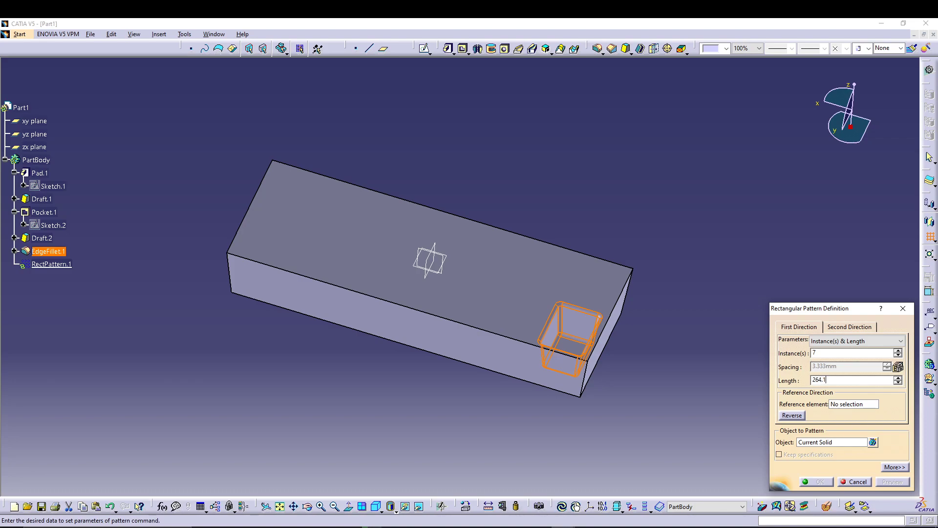
click(851, 404)
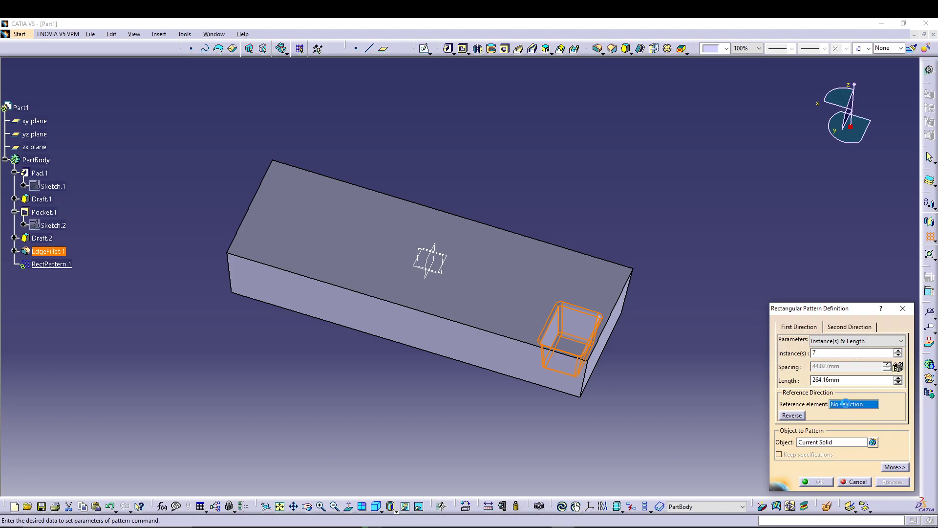
click(468, 326)
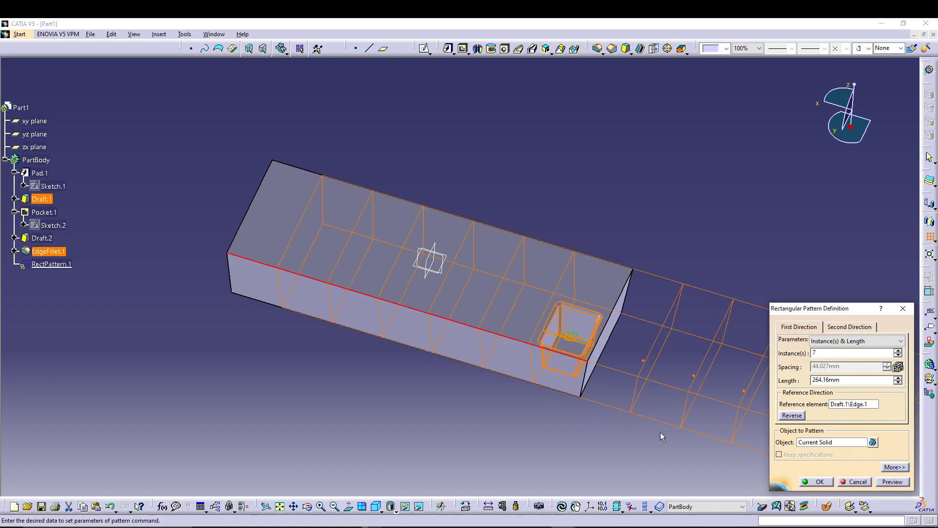
click(797, 416)
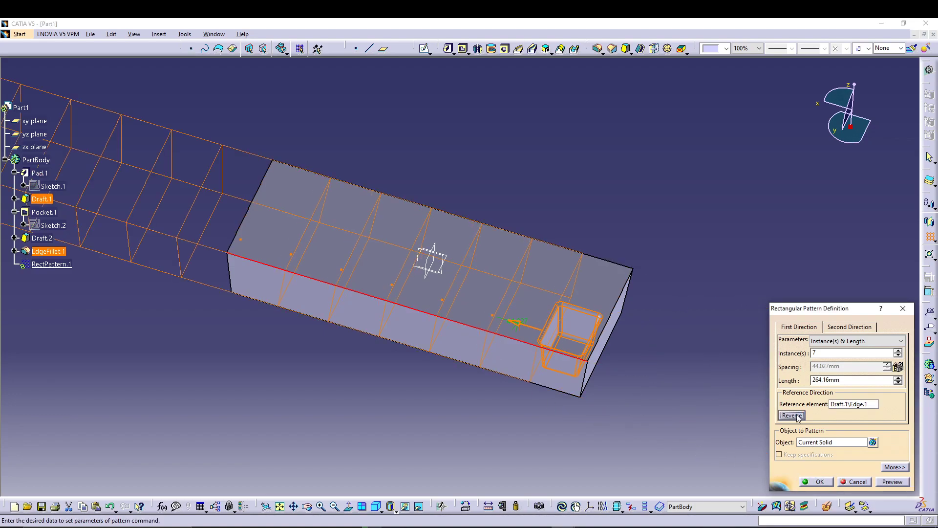
click(802, 443)
click(50, 253)
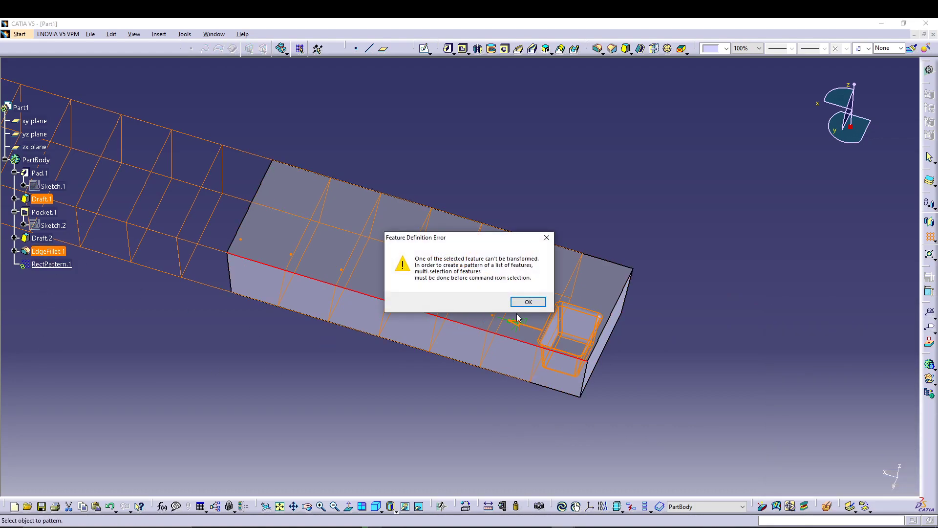
click(527, 302)
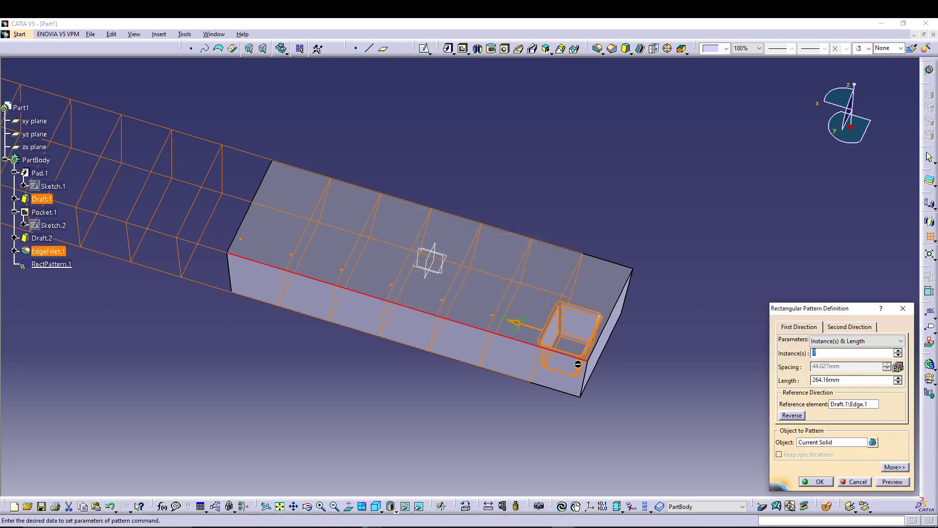
click(818, 442)
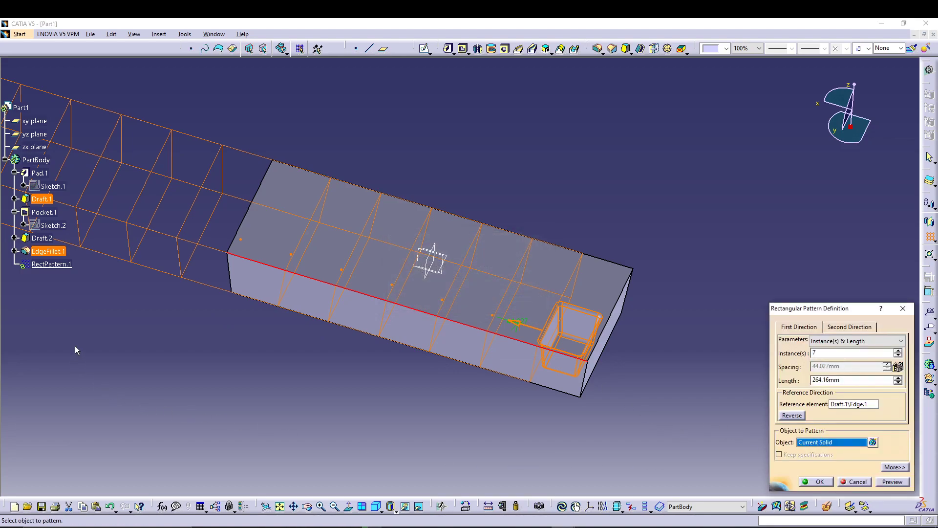
click(42, 238)
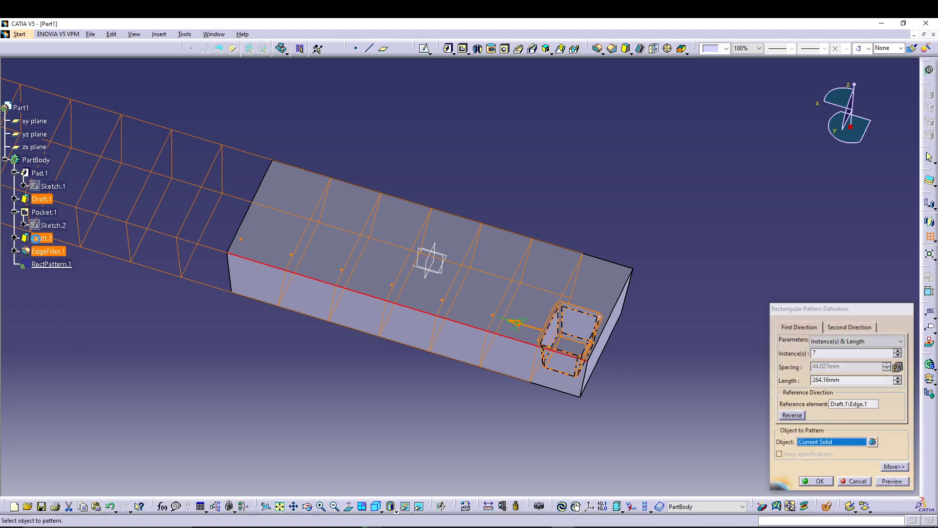
click(528, 302)
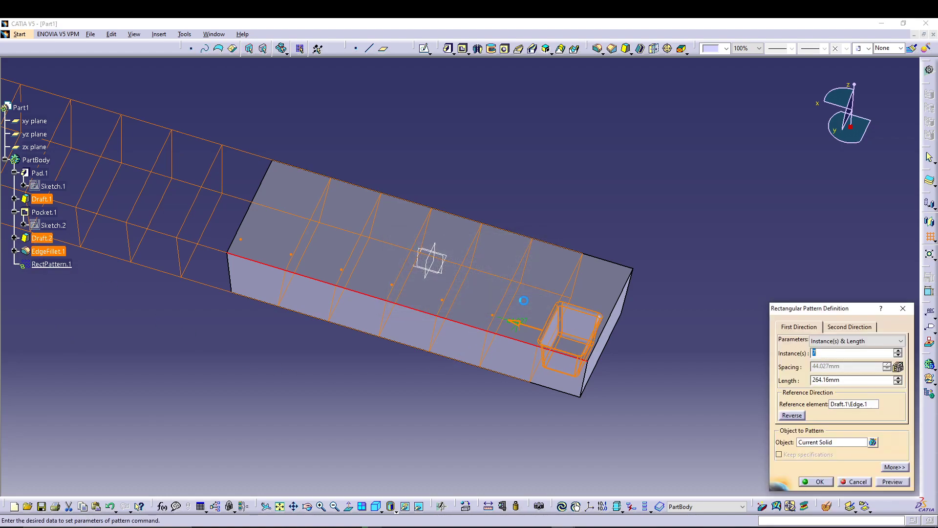
click(892, 481)
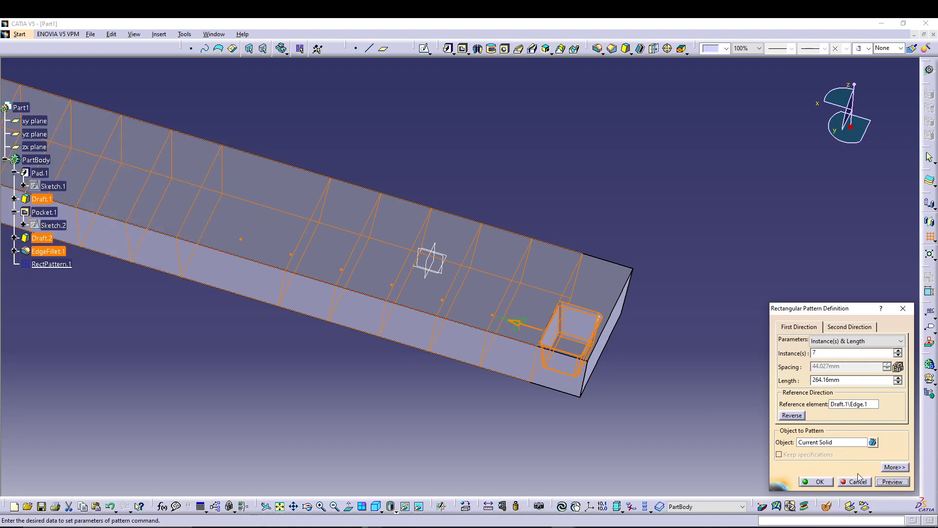
click(839, 444)
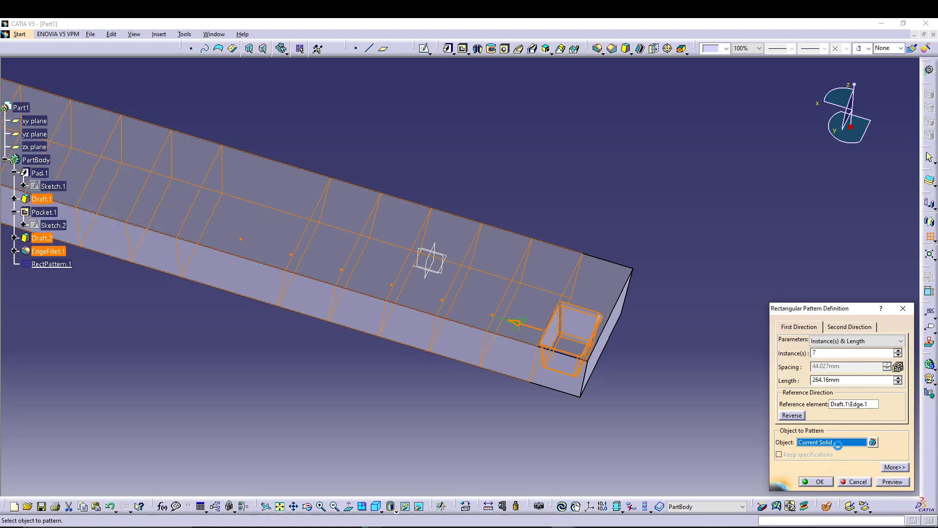
click(51, 212)
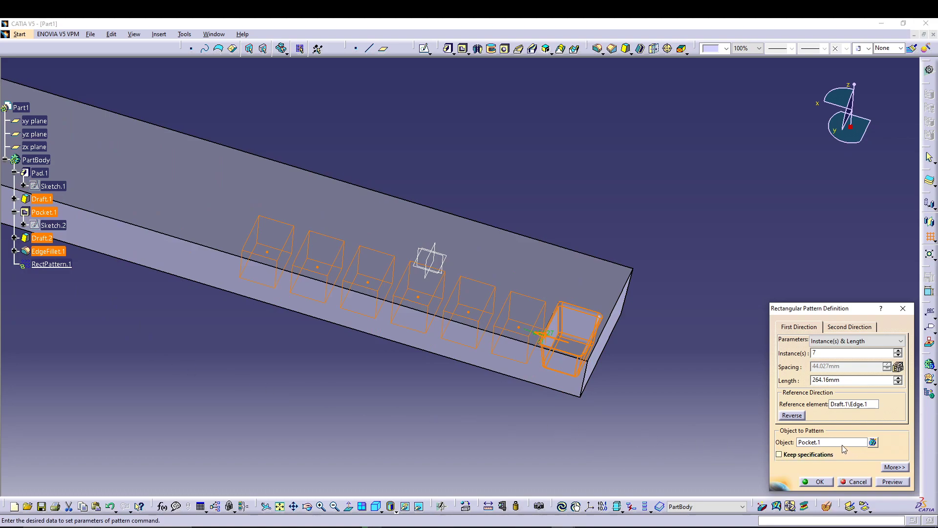
click(853, 481)
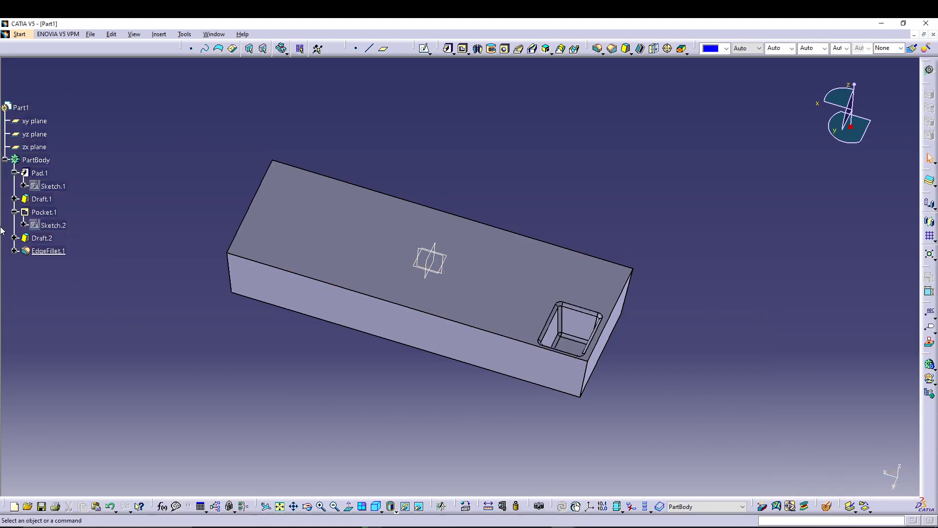
Start a rectangular pattern of the pocket, its wall draft and its edge fillet together
click(44, 212)
ctrl+click(42, 238)
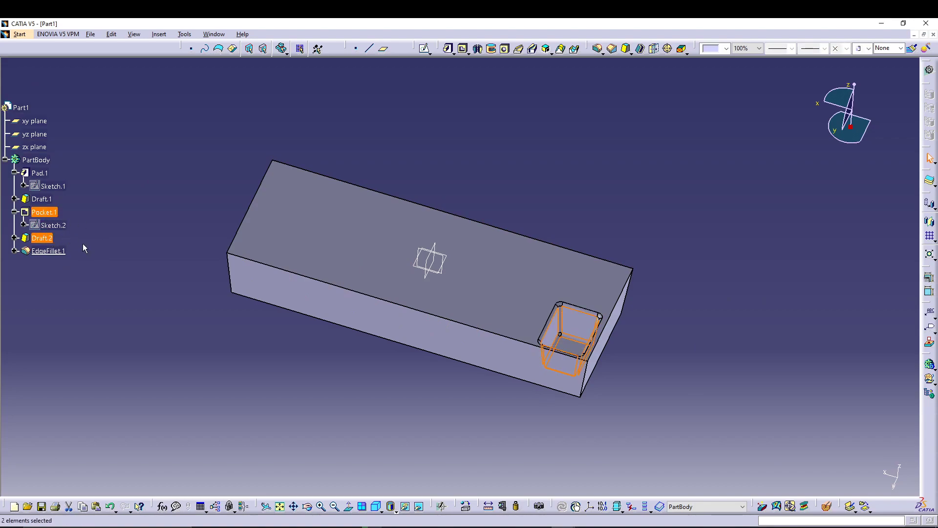
ctrl+click(48, 250)
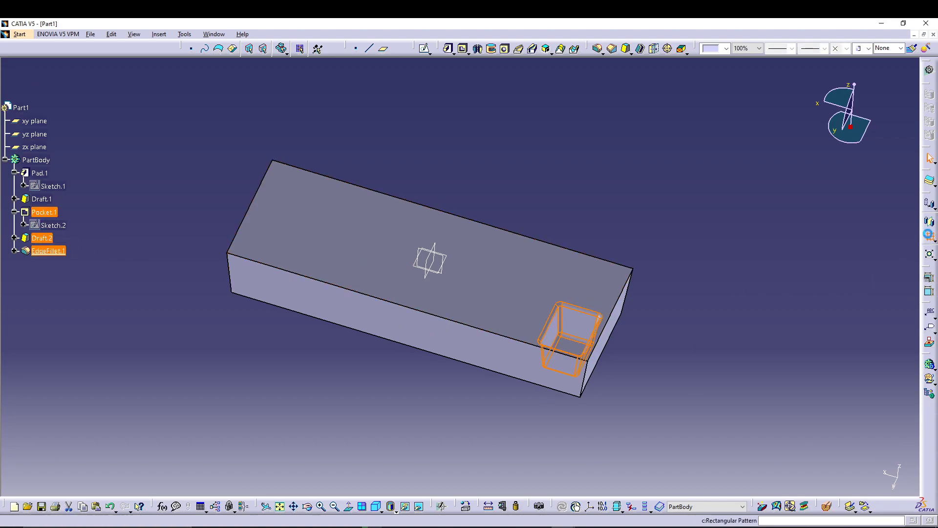
click(929, 237)
Define the pattern's first direction by instances and length, with 7 instances over 264.16 mm
click(875, 341)
click(839, 349)
text(7)
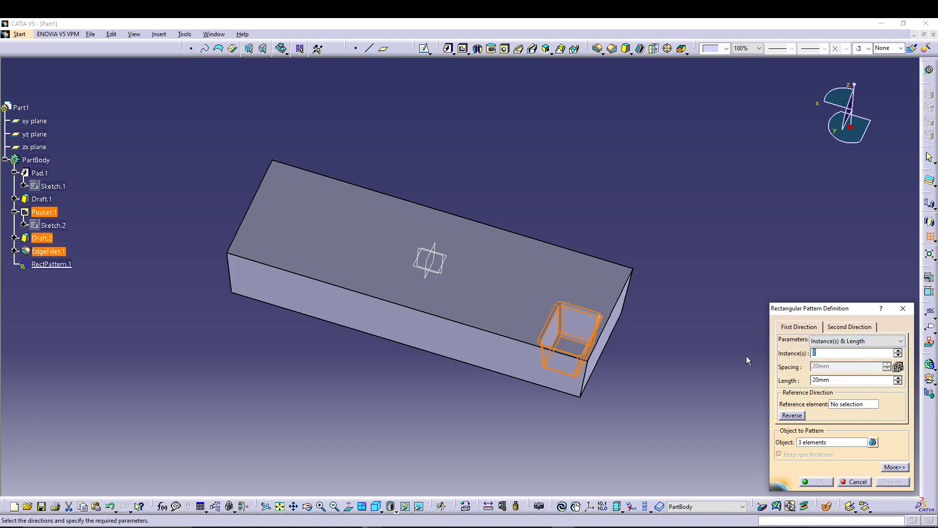
click(815, 381)
key(Return)
text(264.16)
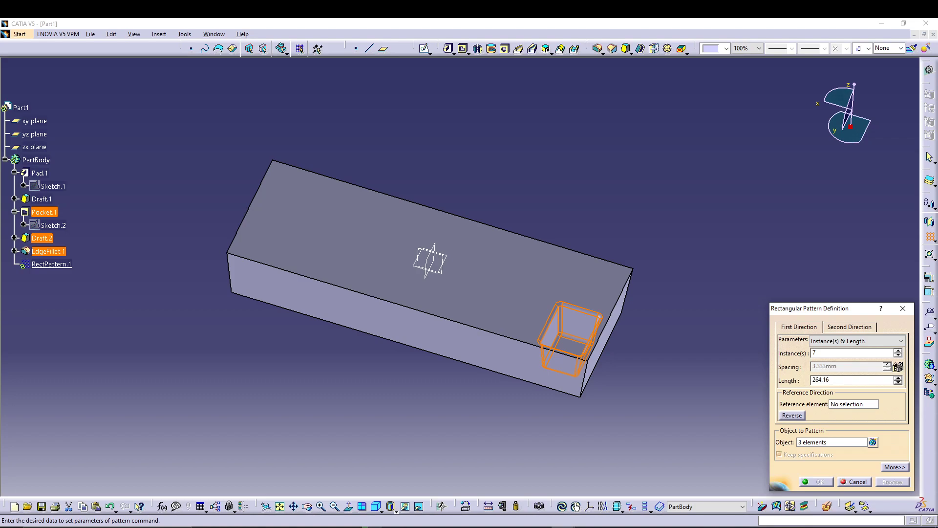
Use the block's long upper edge nearest the pocket as reference direction, reverse it so the copies run into the block, and preview
click(853, 404)
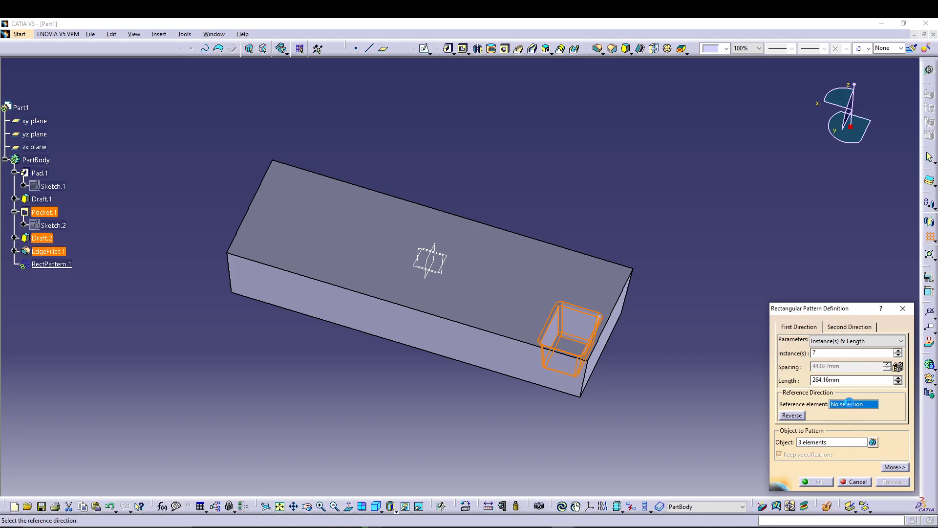
click(487, 332)
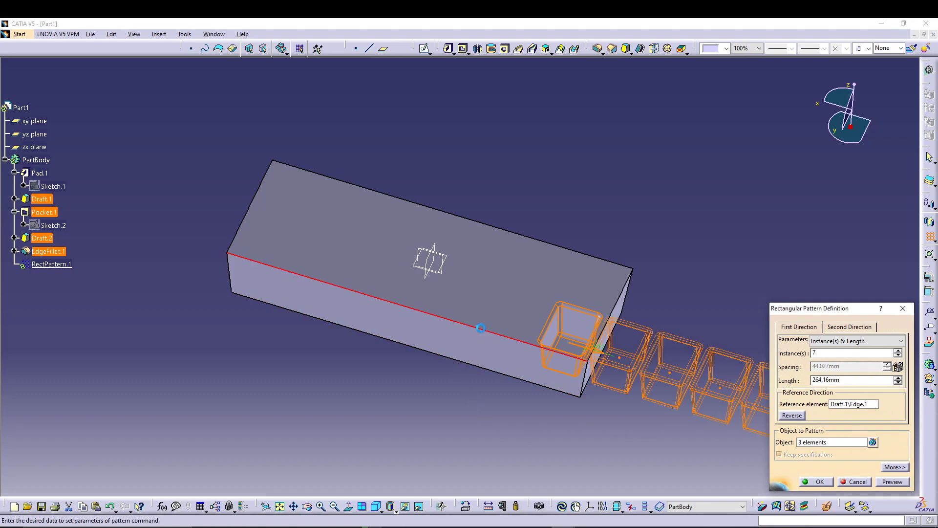
click(794, 414)
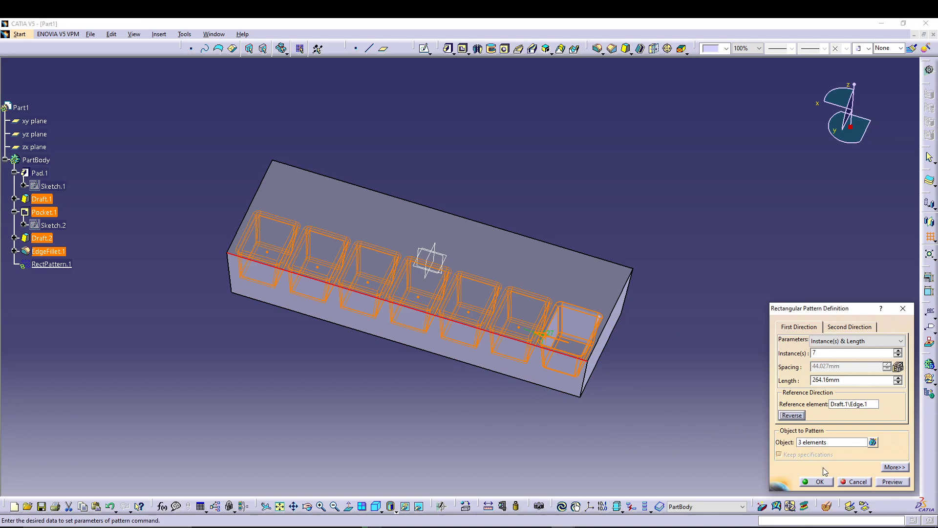
click(892, 481)
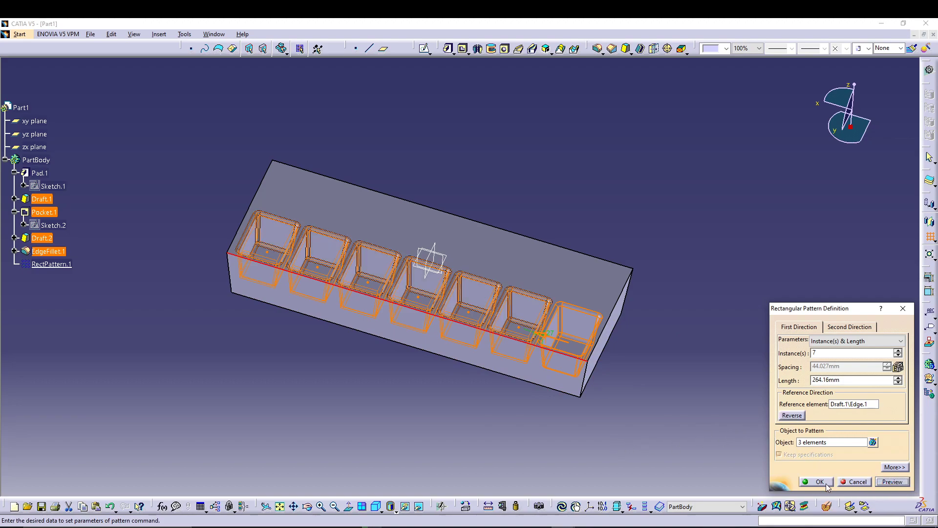
Define the pattern's second direction by instances and length, with 2 instances over 55.88 mm
click(849, 327)
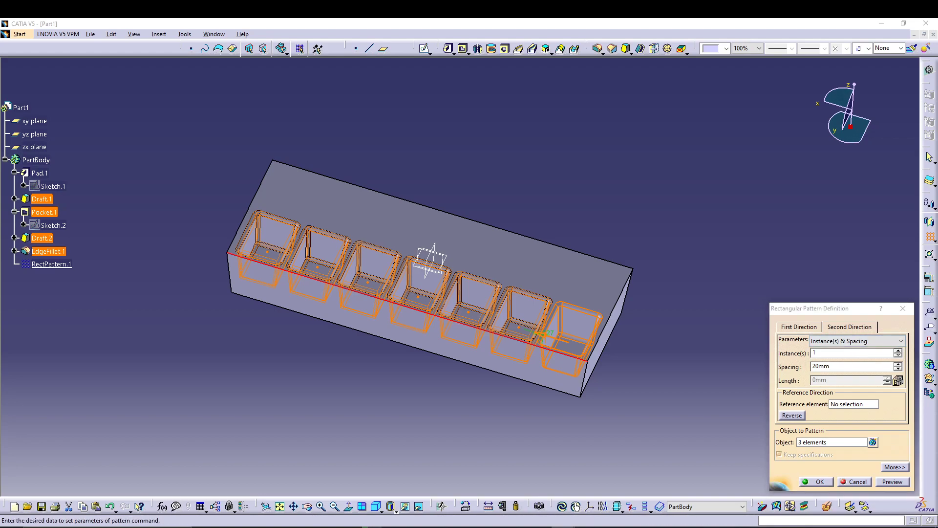
click(873, 341)
click(853, 351)
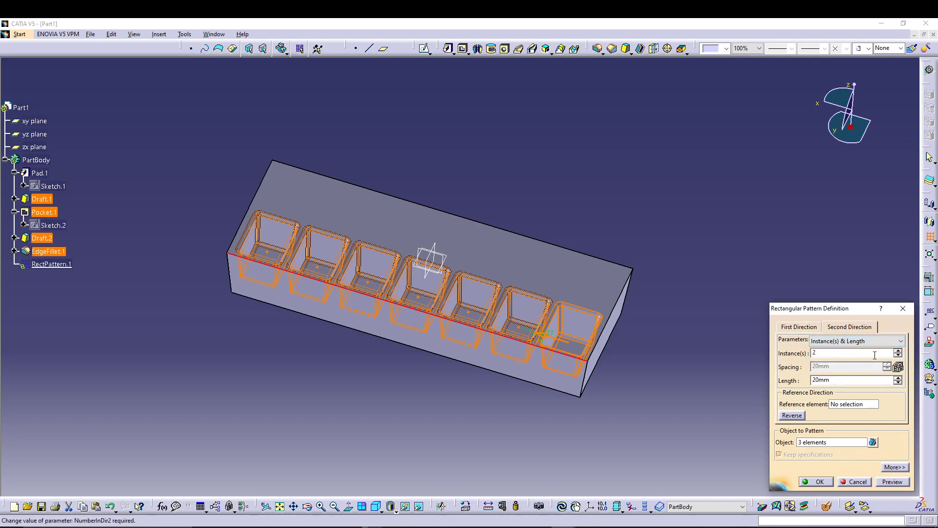
drag(873, 380, 798, 386)
text(55.88)
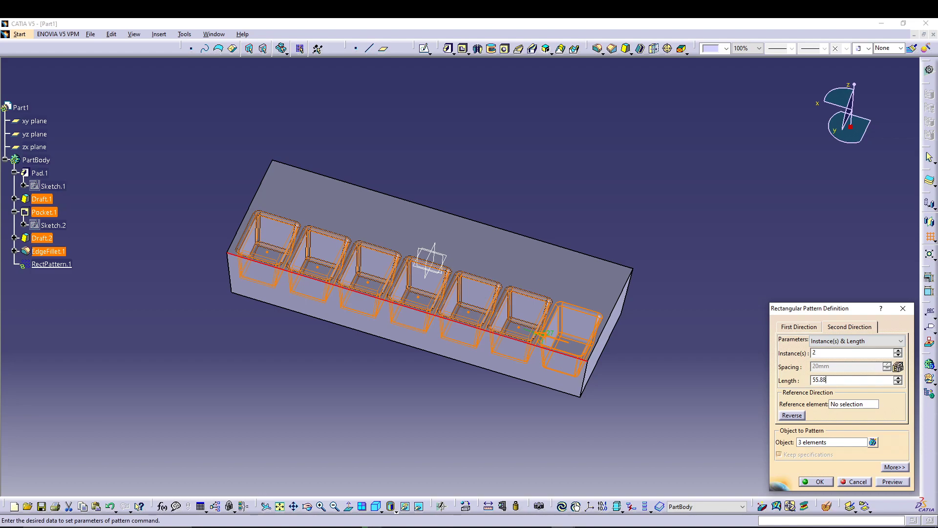
Use the block's short end edge as the second reference direction and create the rectangular pattern
click(855, 405)
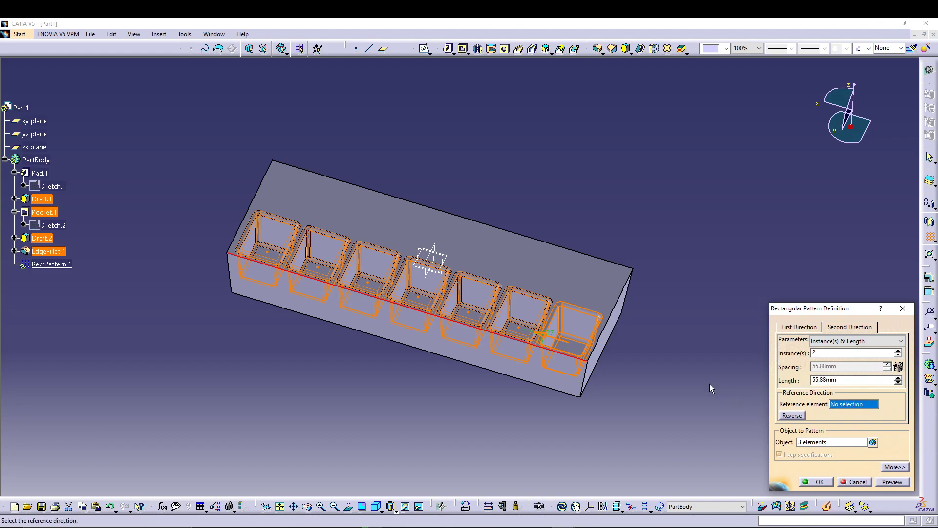
click(618, 302)
click(816, 481)
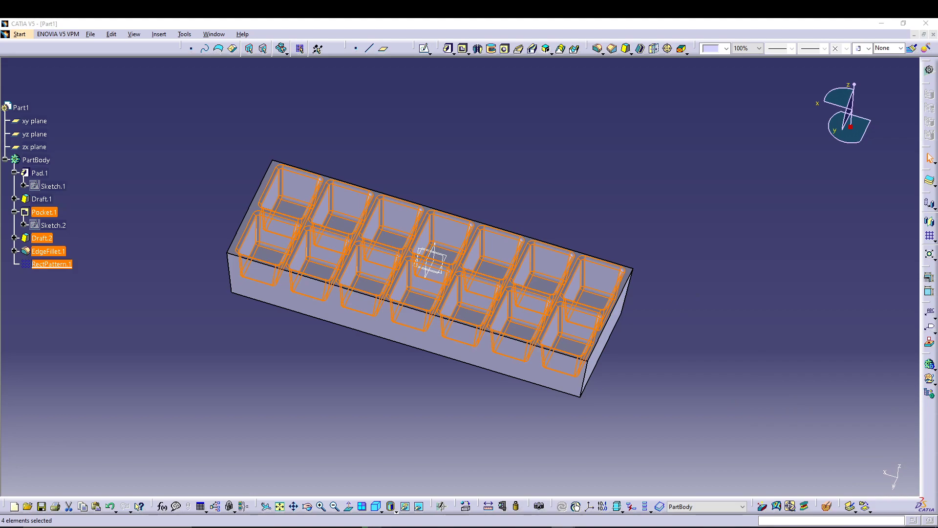
click(745, 162)
Shell the block with a 1.778 mm inside thickness, removing its four outer side faces and its bottom face
mouse_move(626, 189)
middle_down()
mouse_move(595, 262)
mouse_move(630, 188)
mouse_move(638, 192)
middle_up()
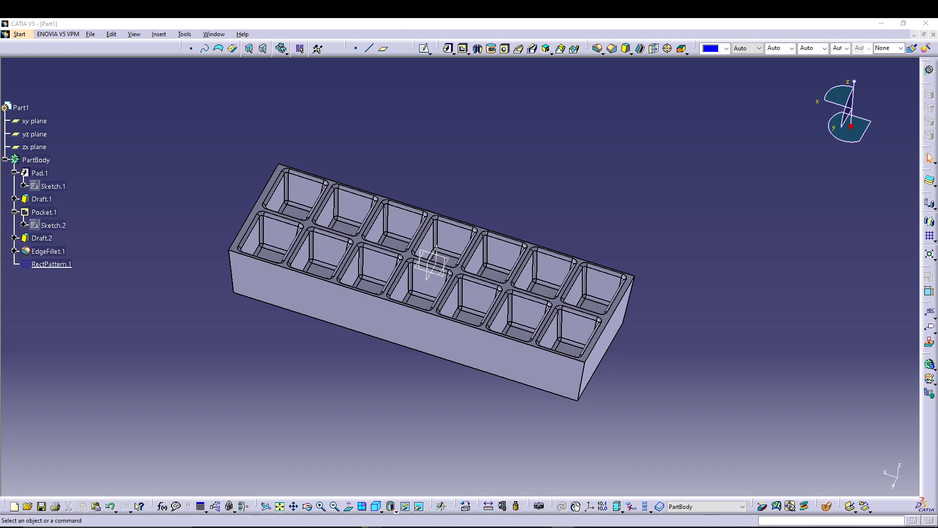
click(640, 48)
text(1.778)
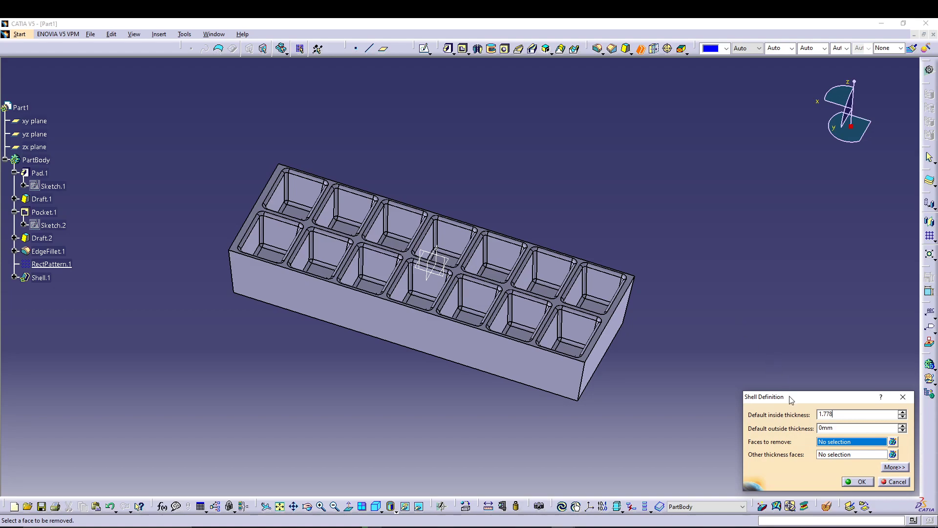
click(489, 370)
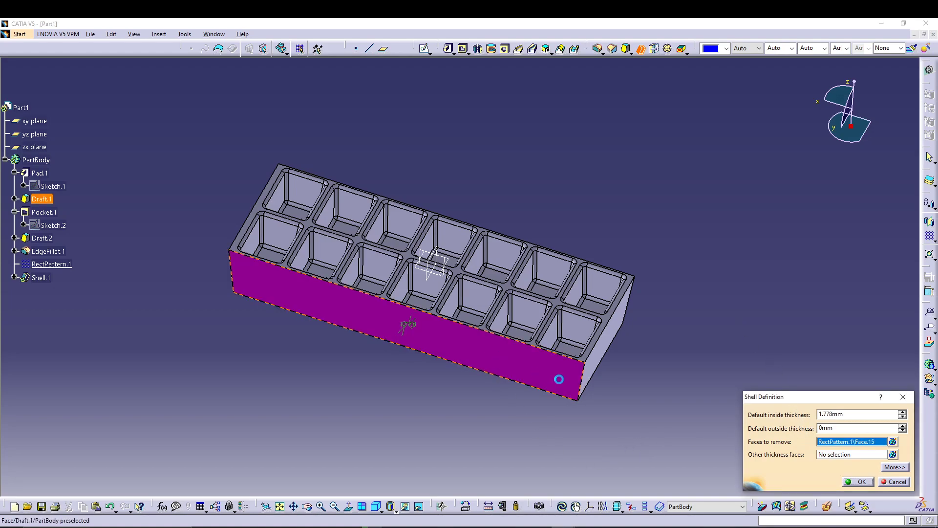
click(604, 345)
middle_drag(318, 360, 488, 360)
click(315, 378)
click(315, 377)
middle_drag(255, 349, 448, 300)
click(462, 300)
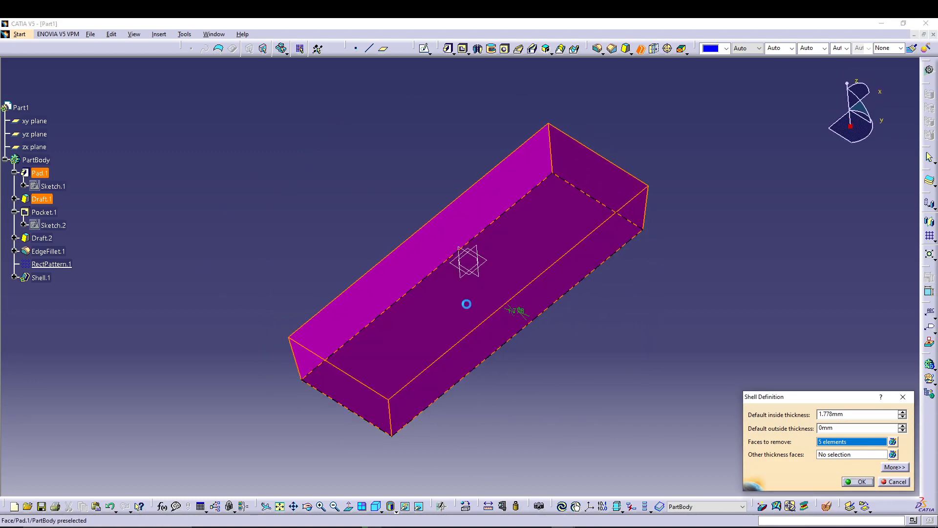
click(860, 481)
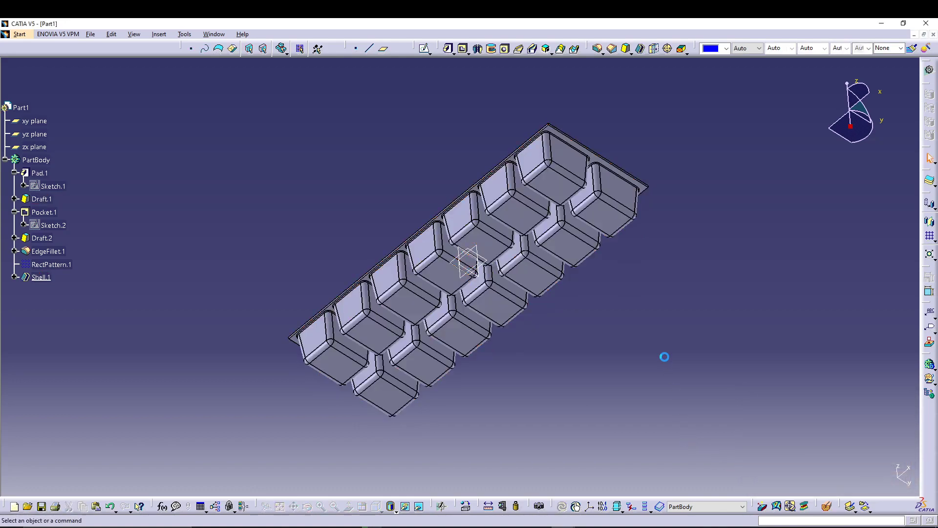
Inspect the shelled tray from the side, from above and from below, and return to an isometric view
middle_drag(599, 128, 469, 351)
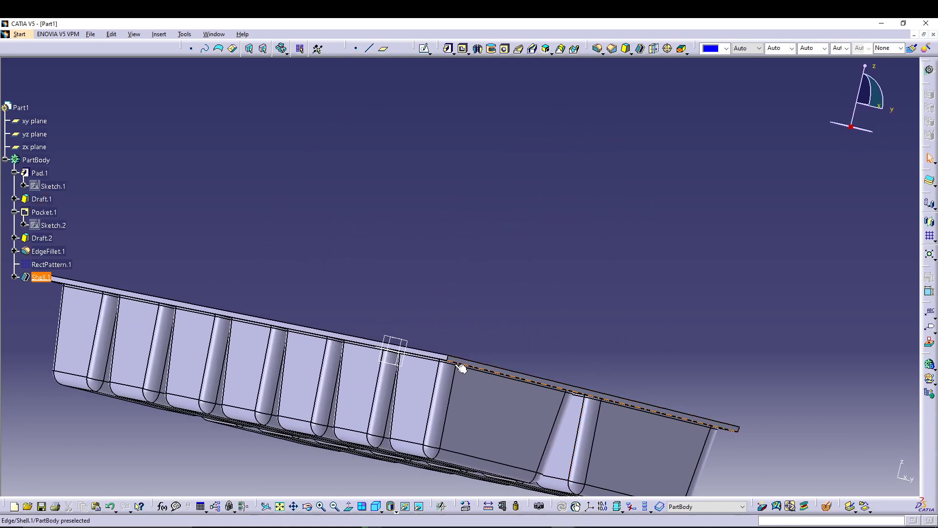
middle_drag(505, 277, 592, 260)
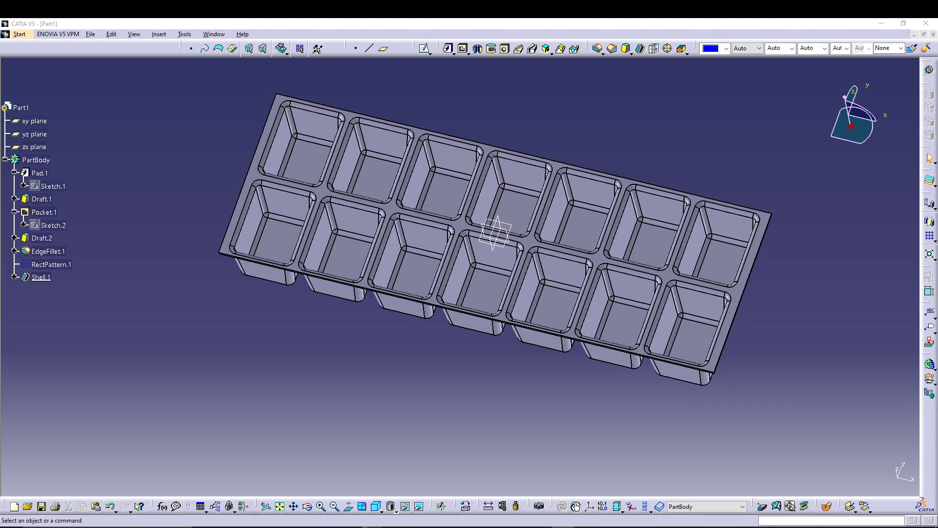
middle_drag(493, 425, 573, 172)
middle_drag(593, 365, 562, 440)
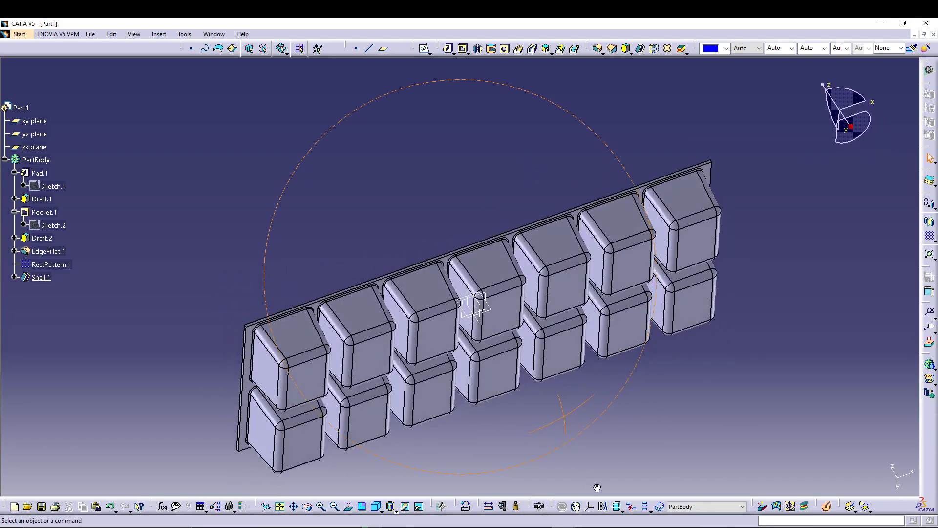
middle_drag(552, 160, 669, 331)
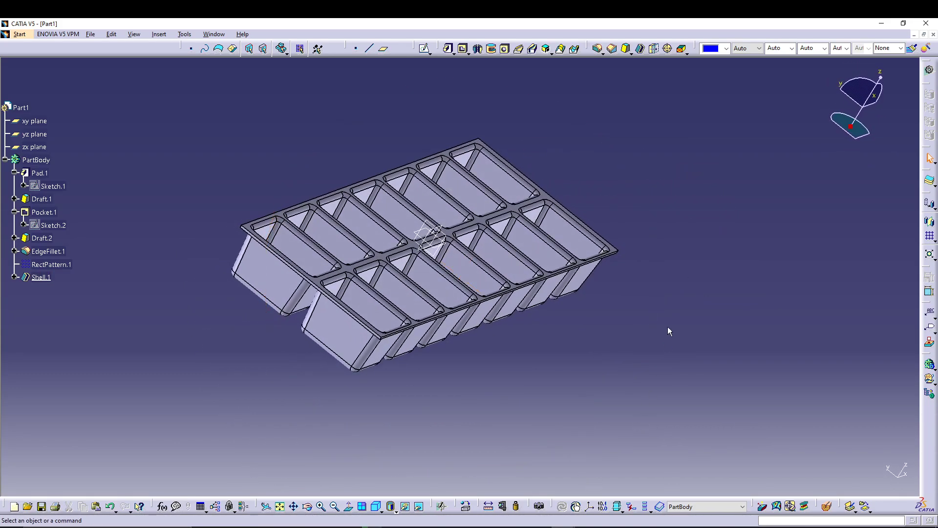
click(375, 506)
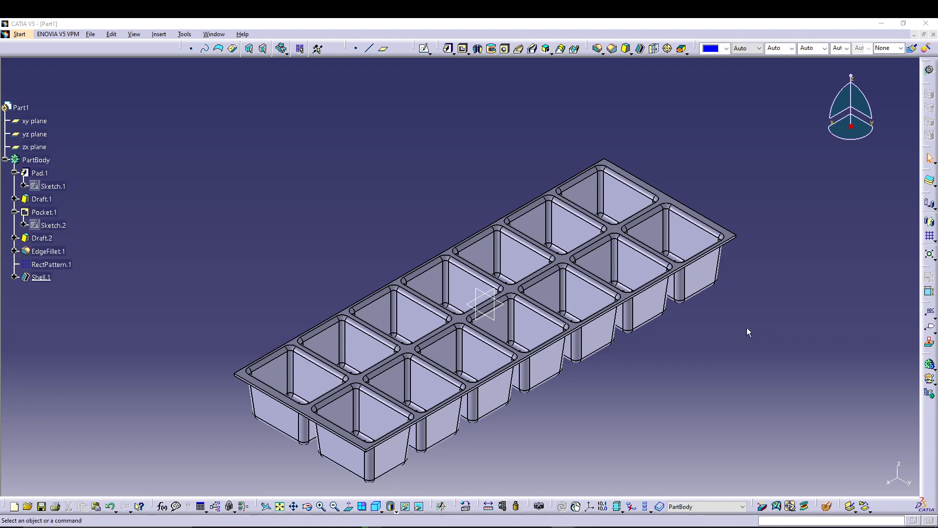
Fillet the four outer corner edges of the tray's rim with a 10.16 mm radius
click(598, 48)
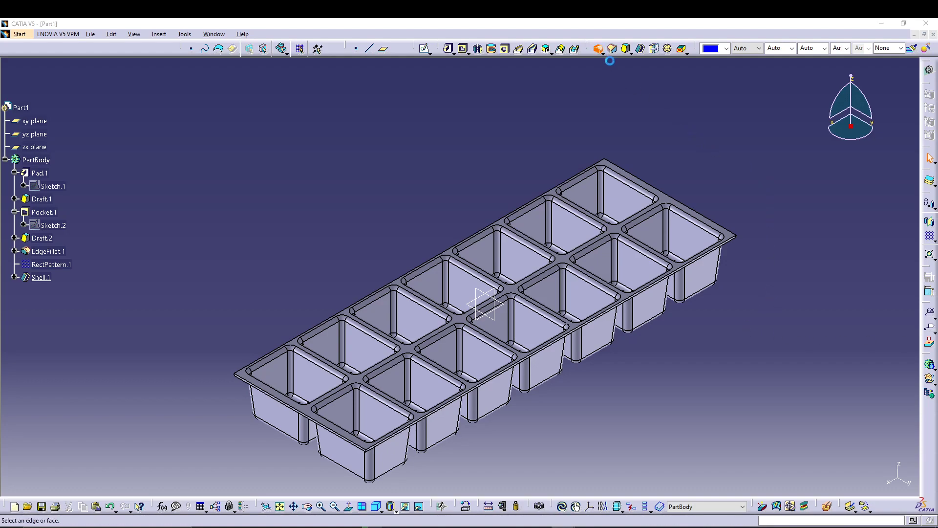
text(10.16mm)
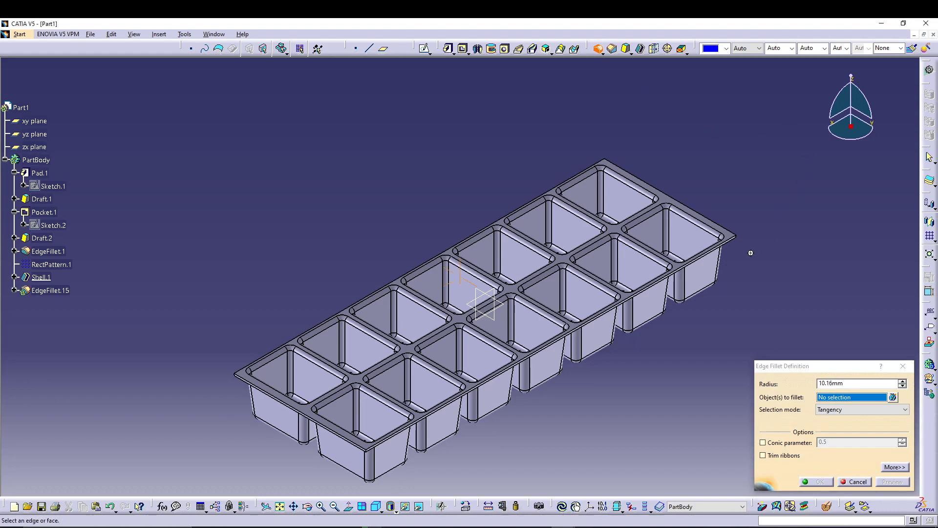
middle_drag(750, 253, 442, 315)
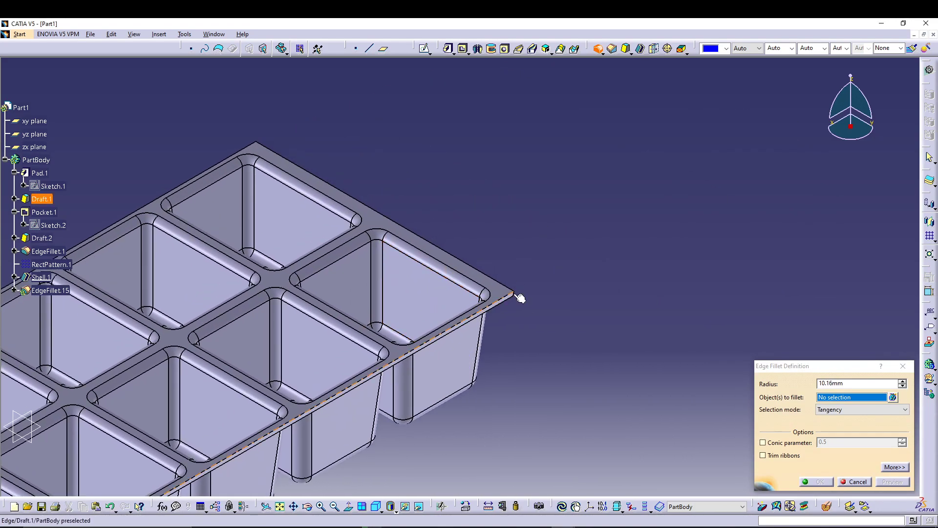
ctrl+middle_drag(530, 325, 894, 386)
click(632, 330)
ctrl+middle_drag(565, 268, 529, 423)
ctrl+middle_drag(588, 350, 446, 419)
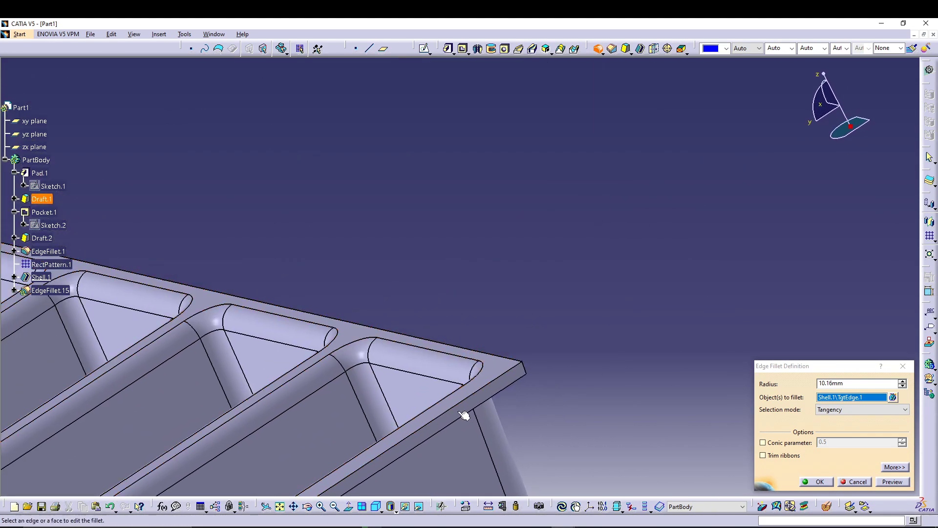
click(527, 369)
middle_drag(518, 315, 480, 91)
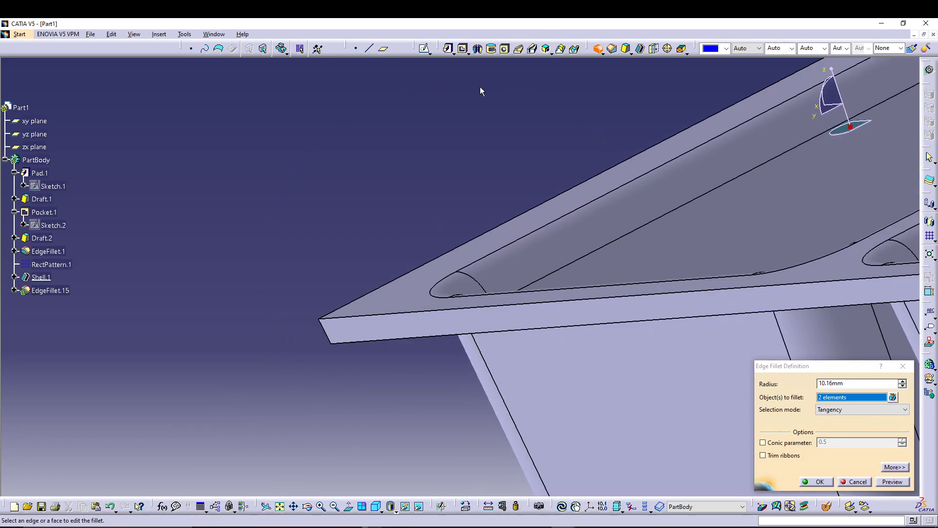
click(323, 328)
ctrl+middle_drag(301, 262, 450, 272)
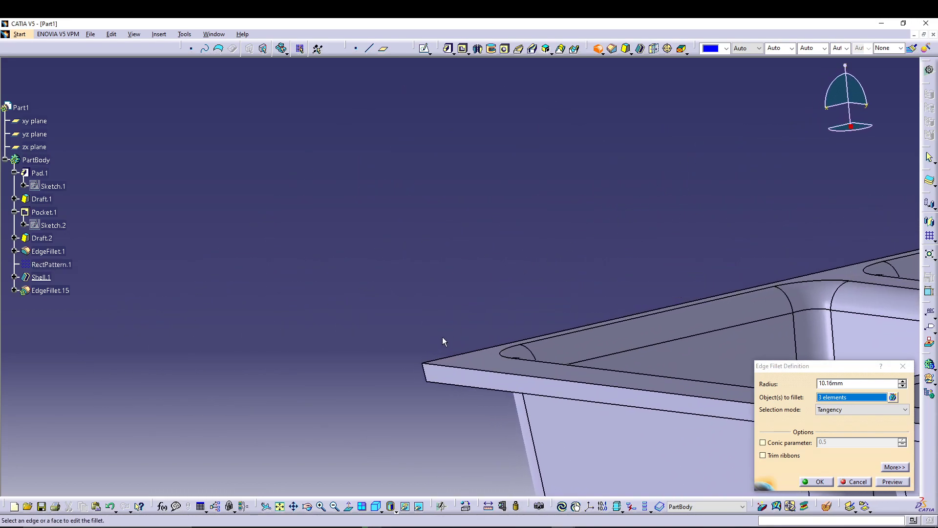
click(809, 483)
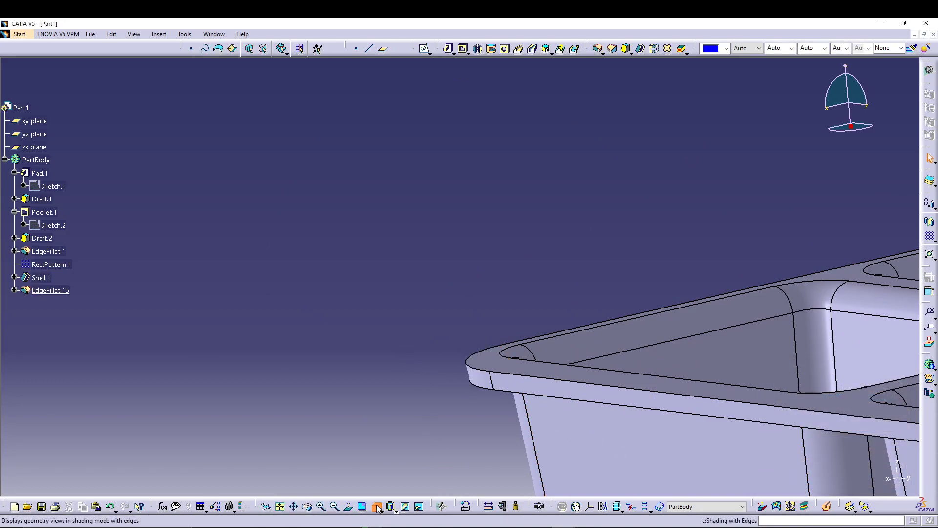
Start a sketch on the zx plane
click(376, 507)
click(279, 507)
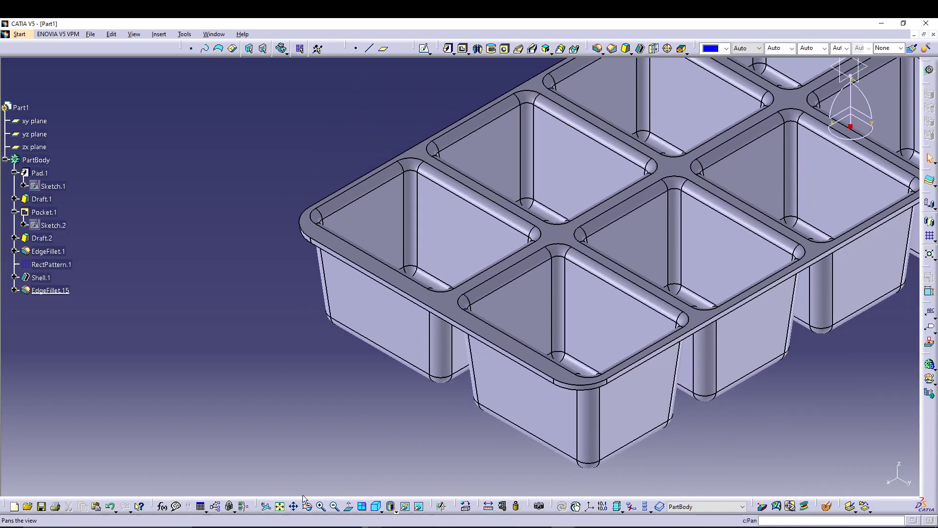
middle_drag(668, 261, 623, 383)
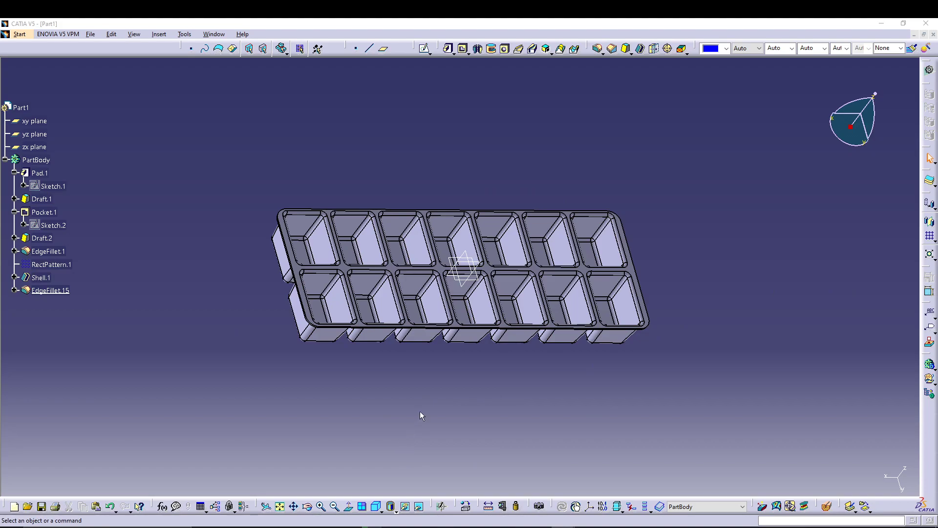
middle_drag(517, 405, 461, 391)
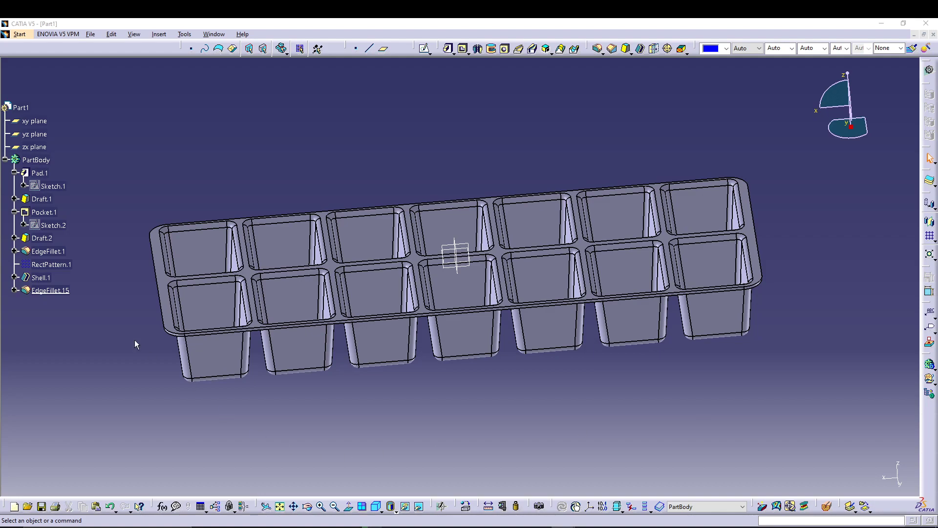
click(35, 147)
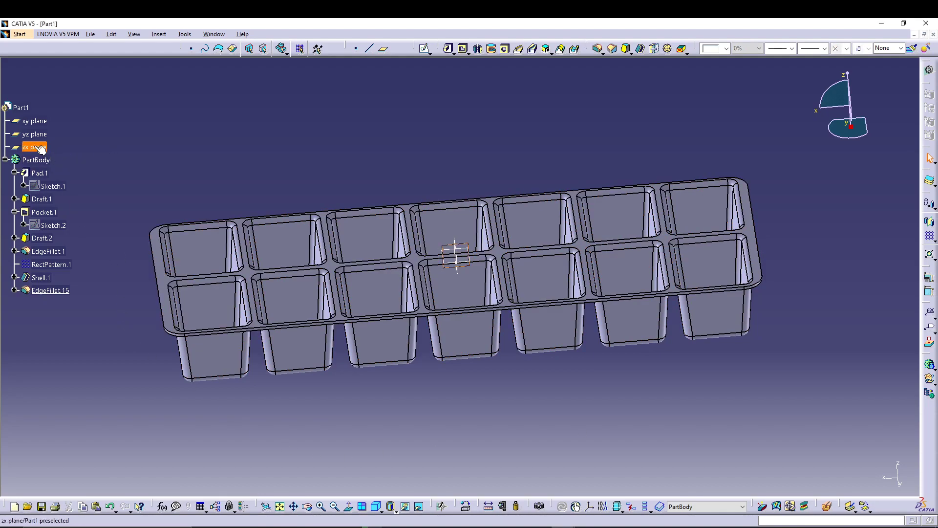
click(423, 48)
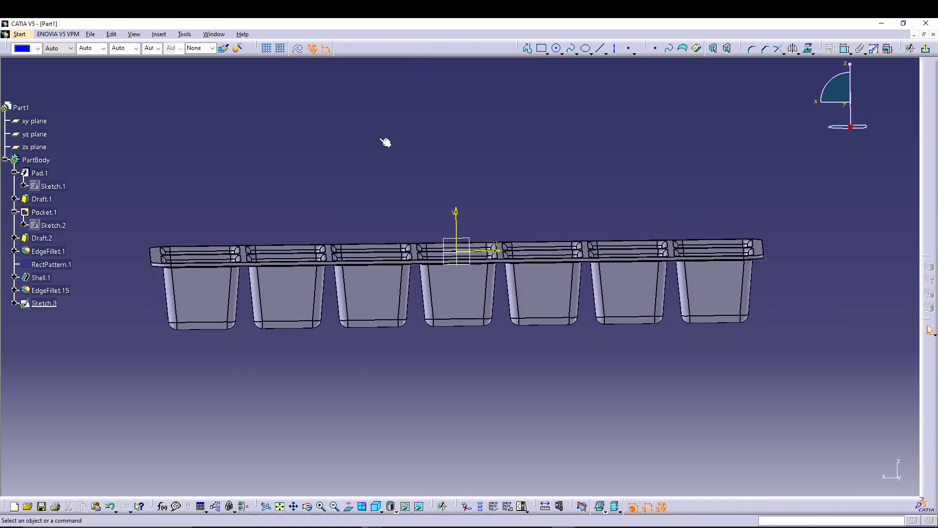
Project the slanted outer end edge of the rim into the sketch and turn it into construction geometry
mouse_move(195, 333)
middle_down()
mouse_move(479, 353)
mouse_move(482, 313)
mouse_move(396, 318)
mouse_move(350, 360)
mouse_move(363, 349)
mouse_move(374, 305)
middle_up()
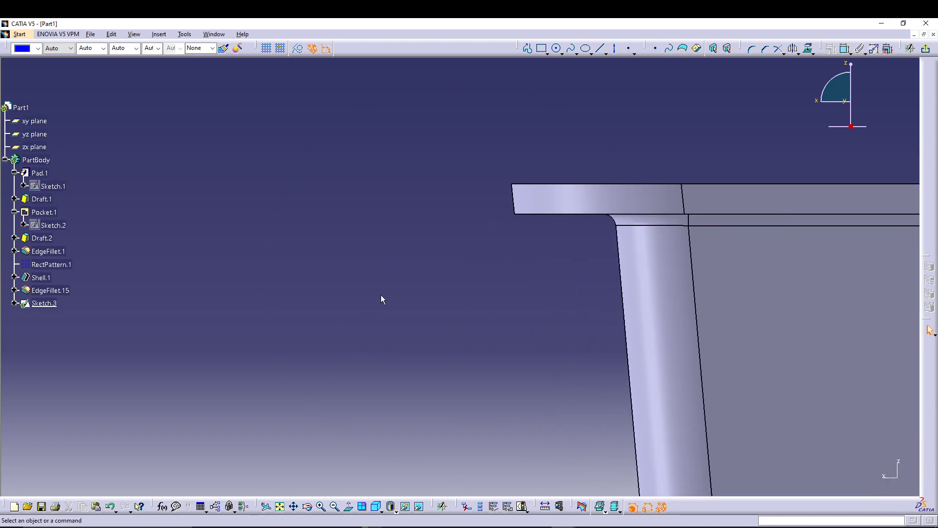
click(514, 198)
click(809, 48)
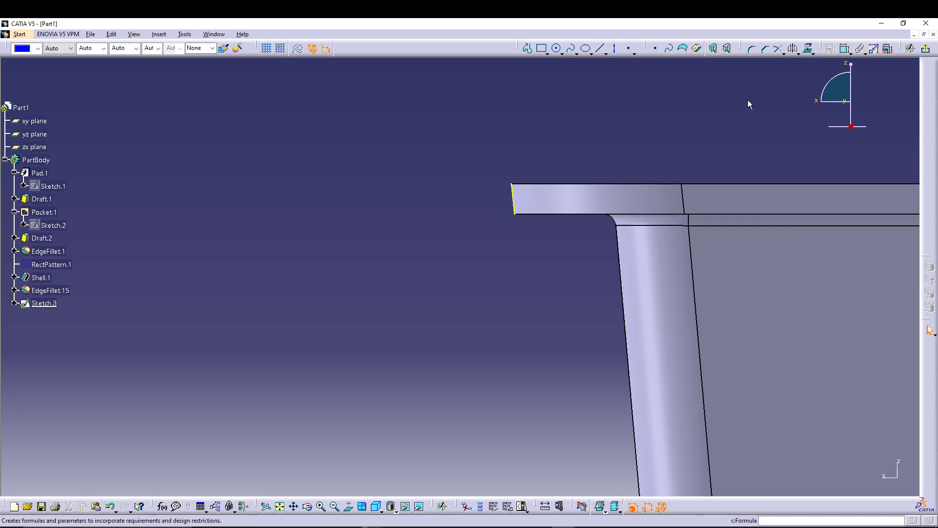
click(513, 198)
click(298, 48)
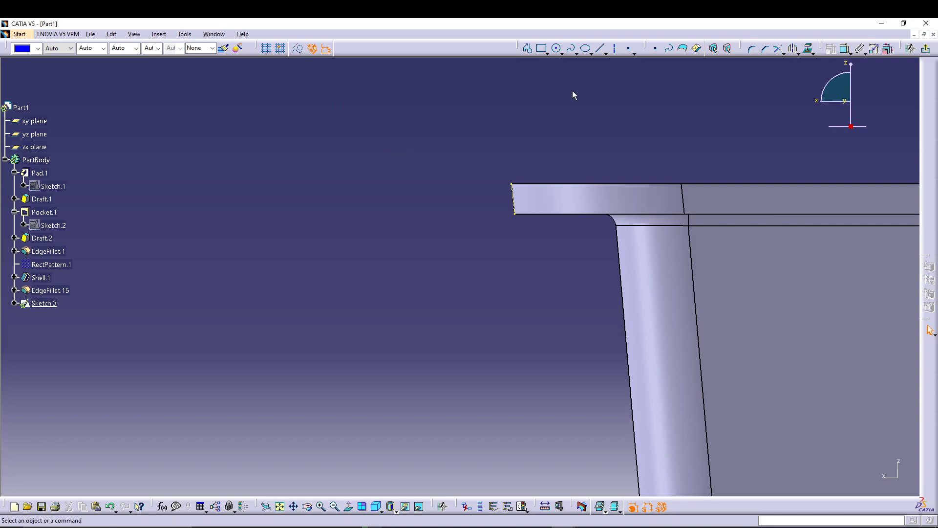
Sketch a closed L-shaped profile beside the rim's outer end, with a top edge about 2.5 mm wide and a foot pointing outward
click(527, 48)
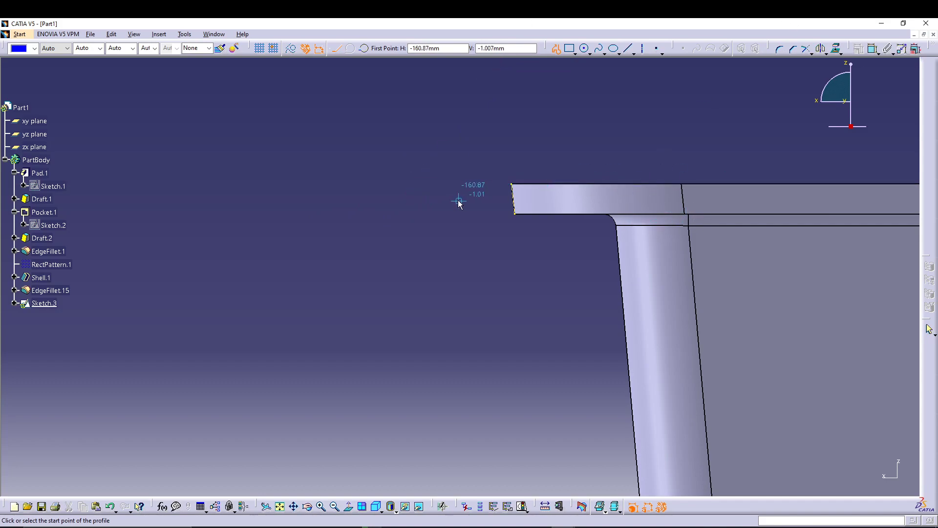
click(445, 184)
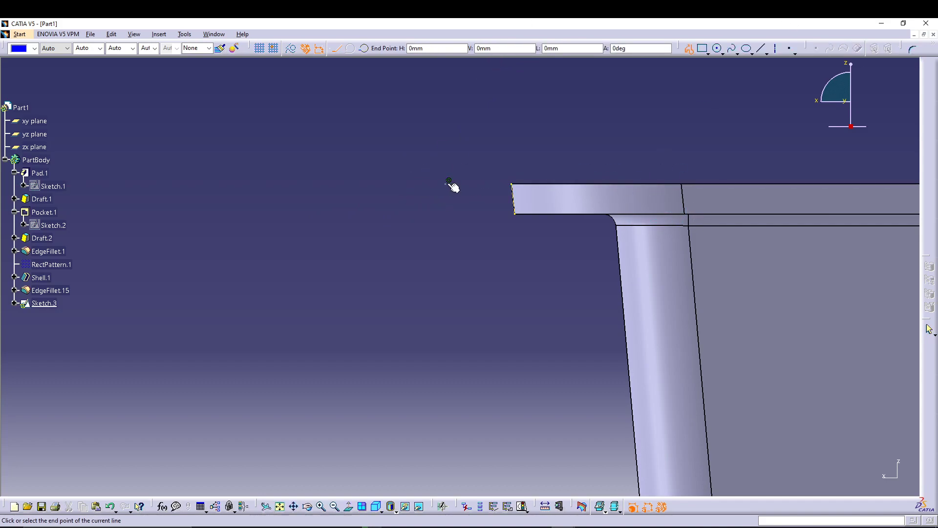
click(488, 184)
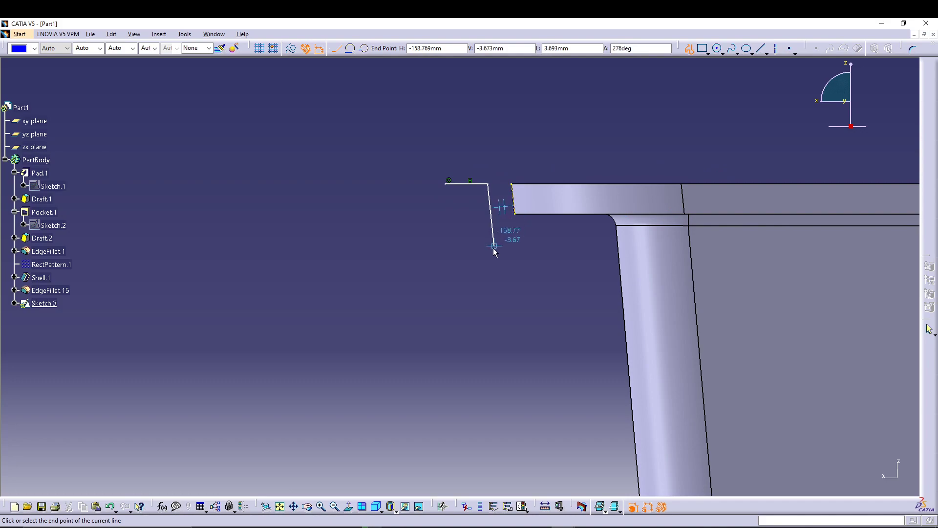
click(498, 293)
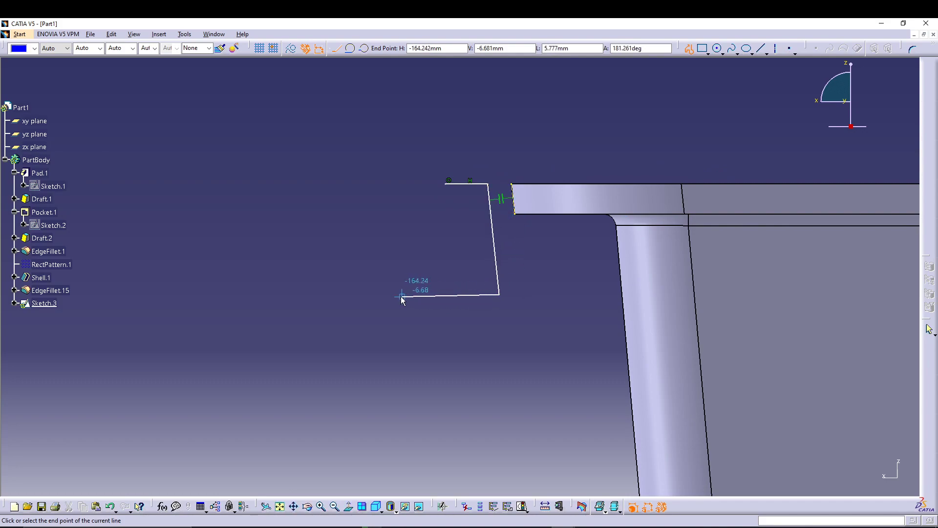
click(386, 295)
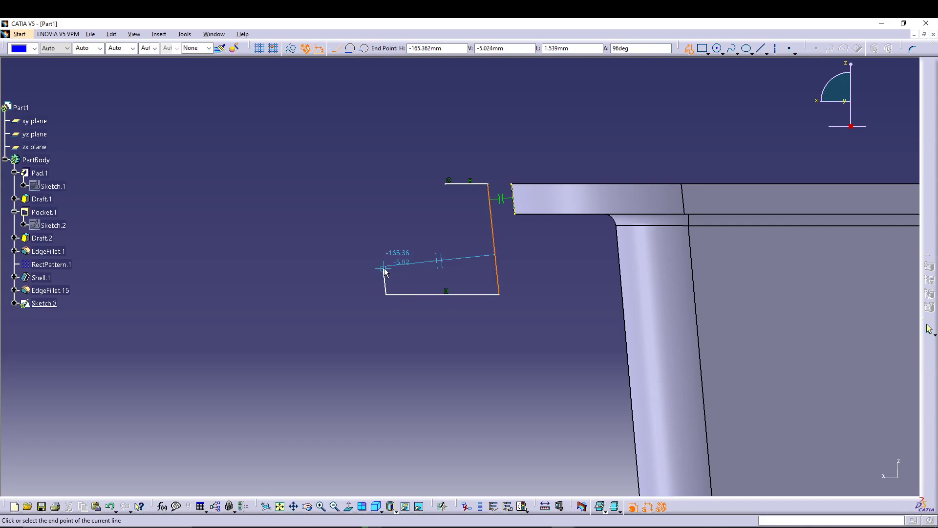
click(386, 268)
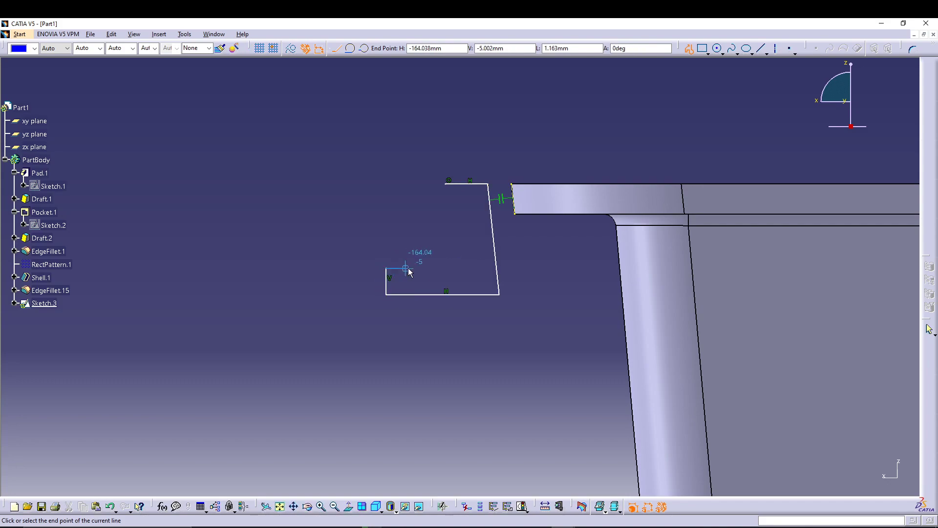
click(446, 268)
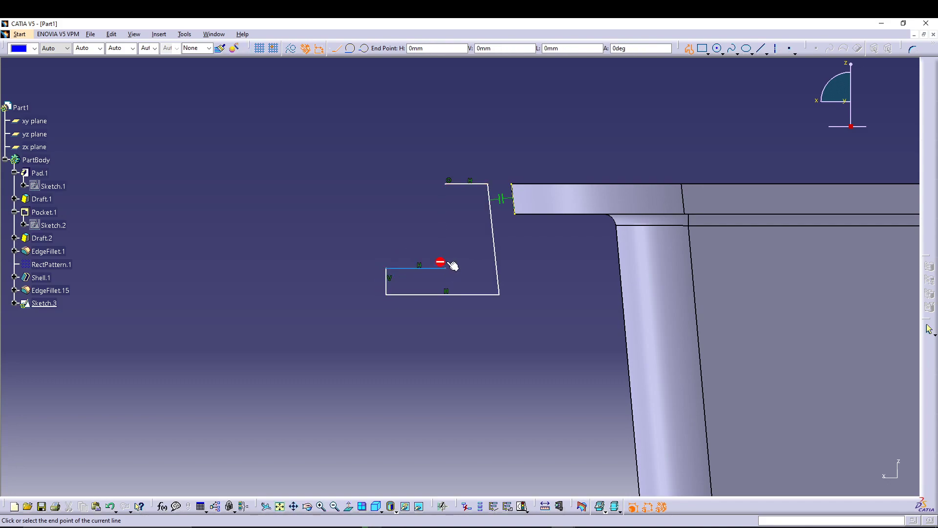
click(446, 185)
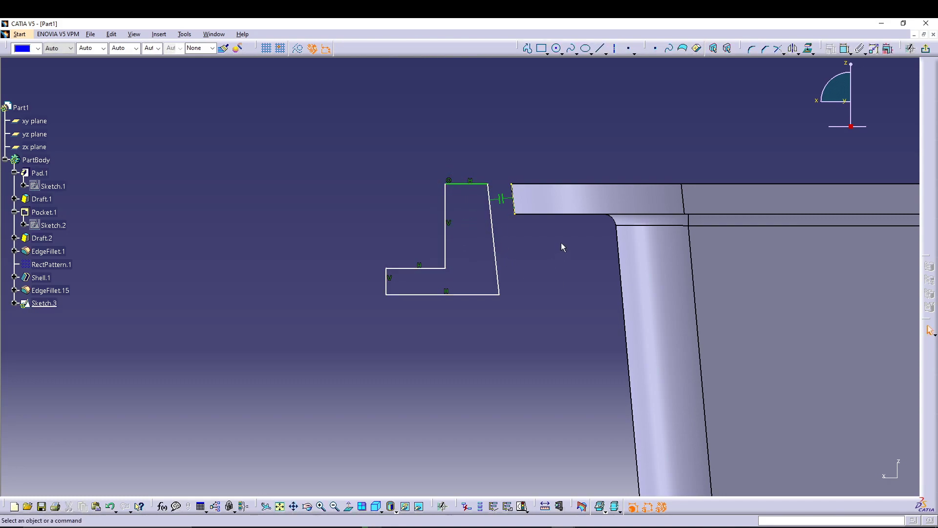
Round the profile's inner corner between the upright and the foot with a 2.54 mm radius
click(753, 49)
click(445, 251)
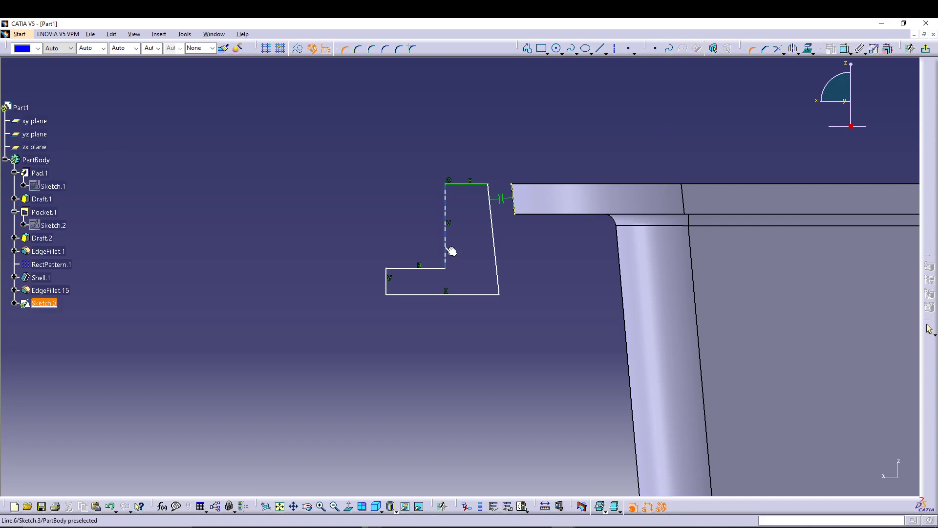
click(434, 268)
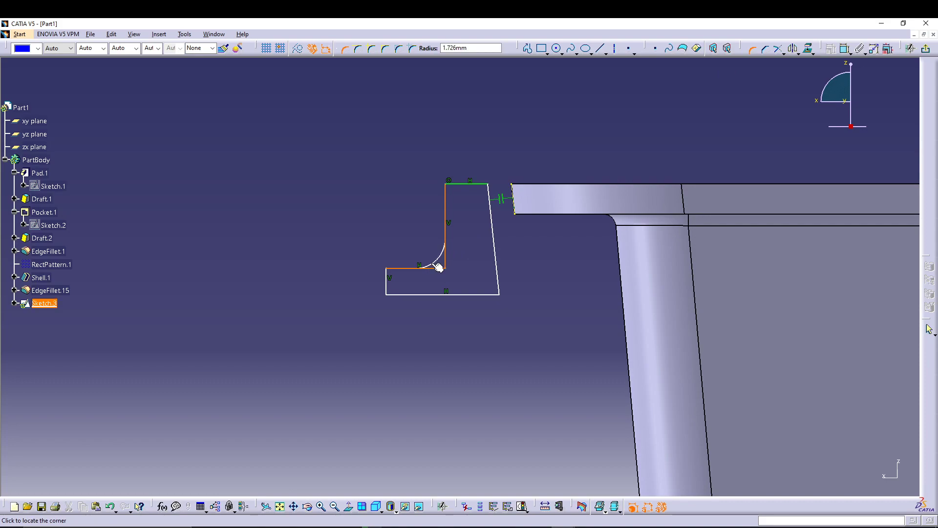
text(2.54)
key(Return)
Round the profile's outer corner between the slanted line and the bottom edge with a 2.54 mm radius
click(752, 49)
click(502, 275)
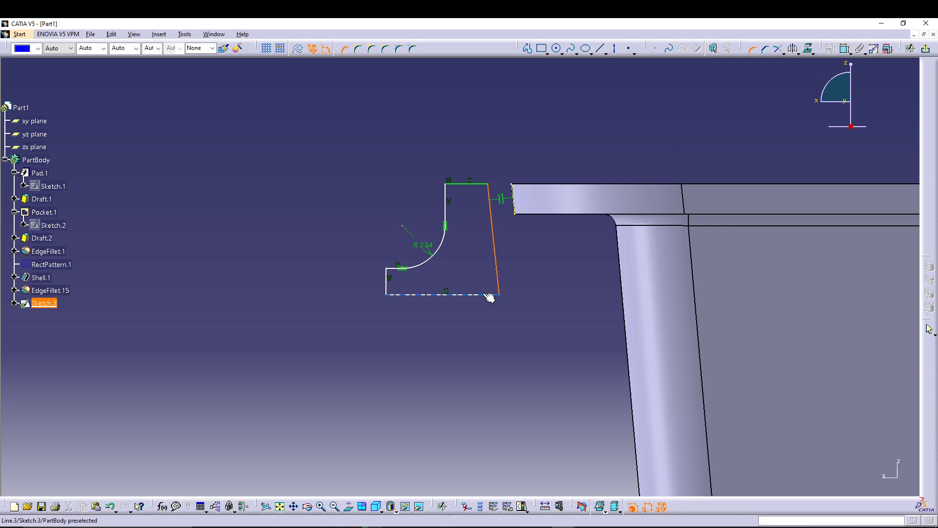
click(485, 294)
text(2.5)
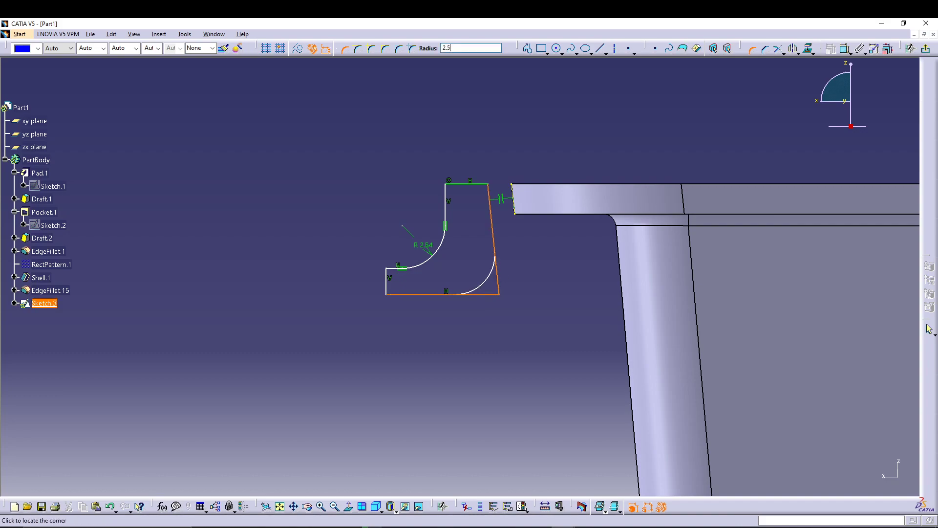
text(4)
key(Return)
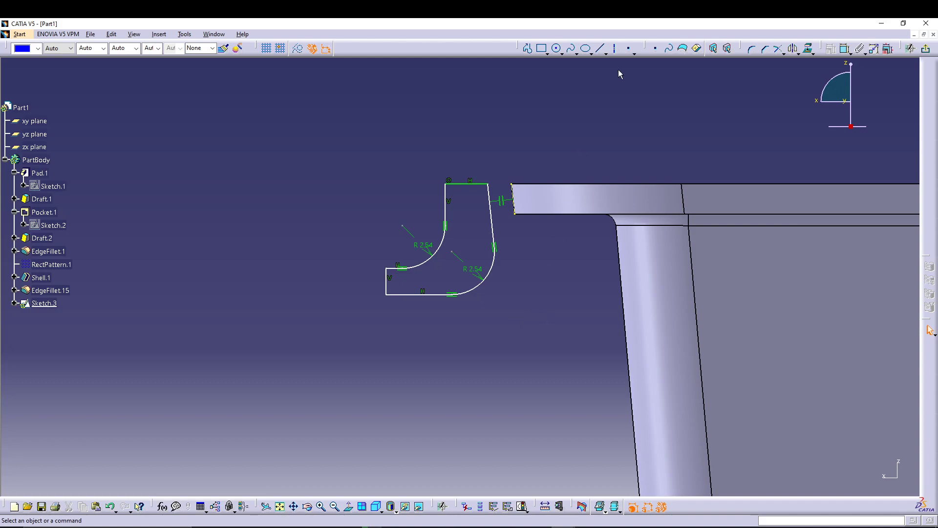
Dimension the profile's top edge and set its length to 1.778 mm
click(844, 48)
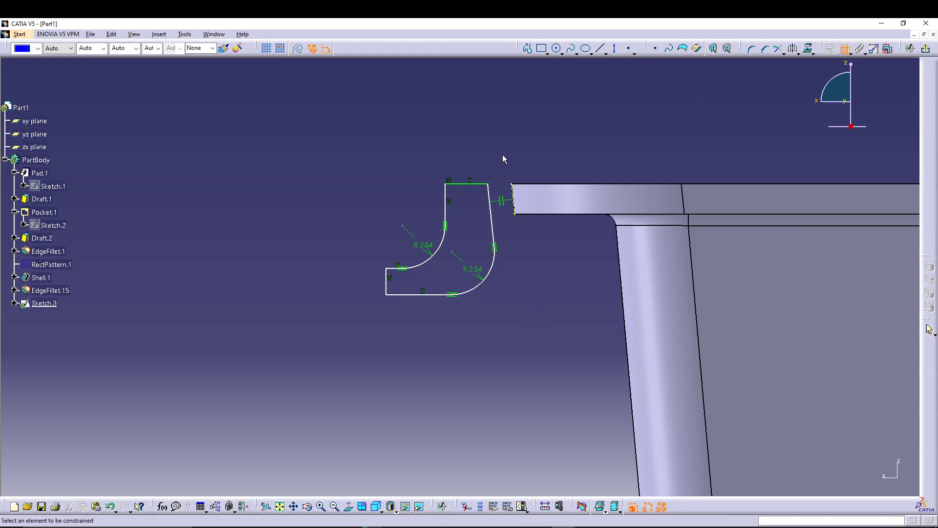
click(470, 185)
click(466, 154)
text(1)
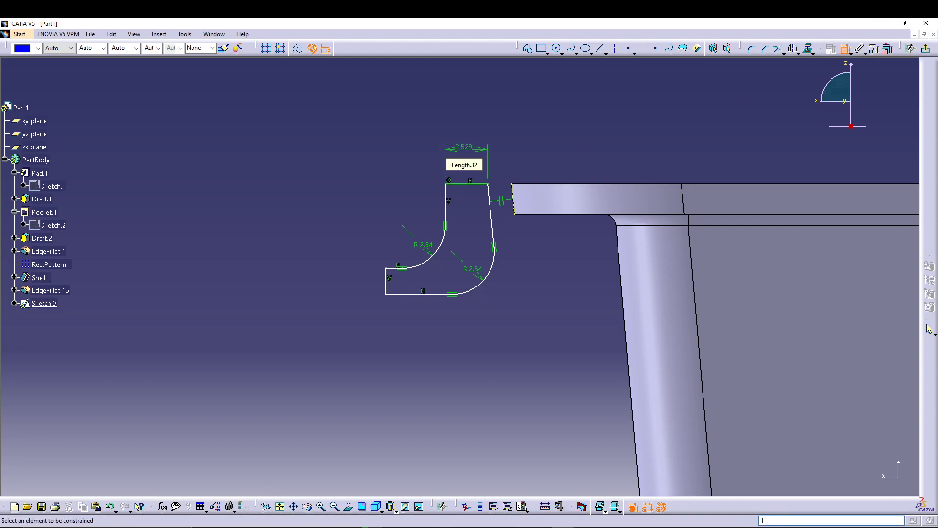
double_click(465, 153)
text(1)
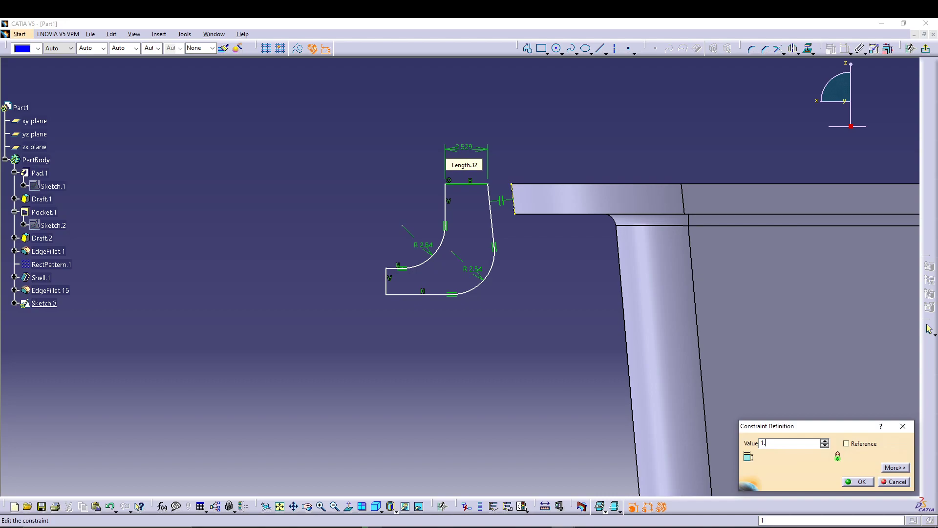
text(.778)
key(Return)
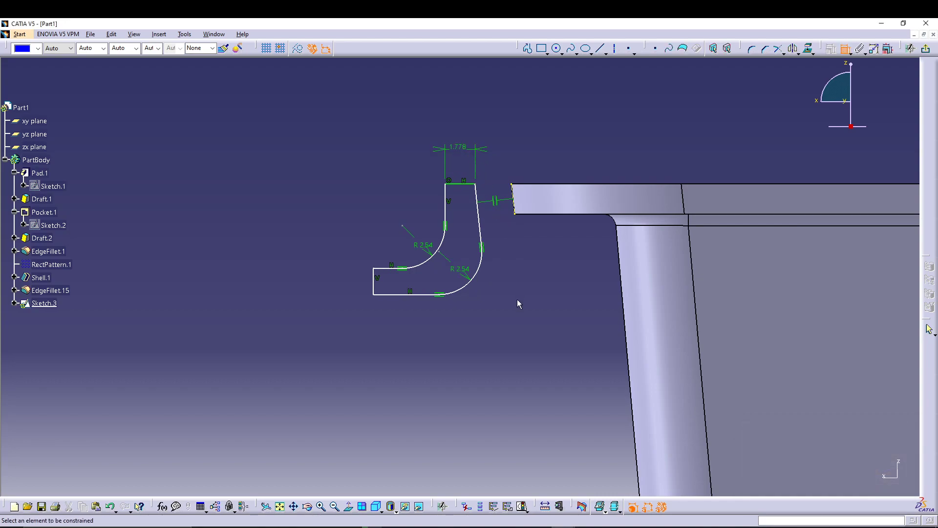
Make the profile's slanted line coincident with the projected outer end edge of the rim
click(481, 225)
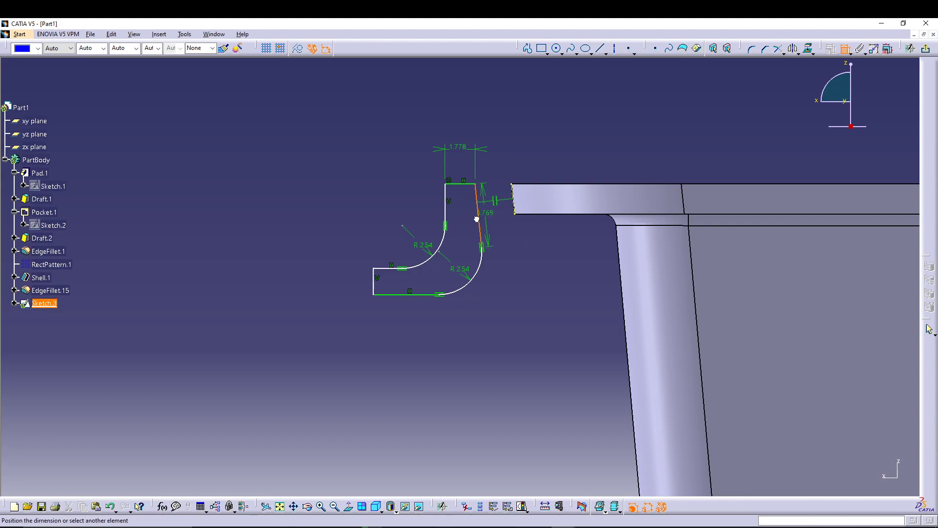
click(517, 207)
right_click(523, 244)
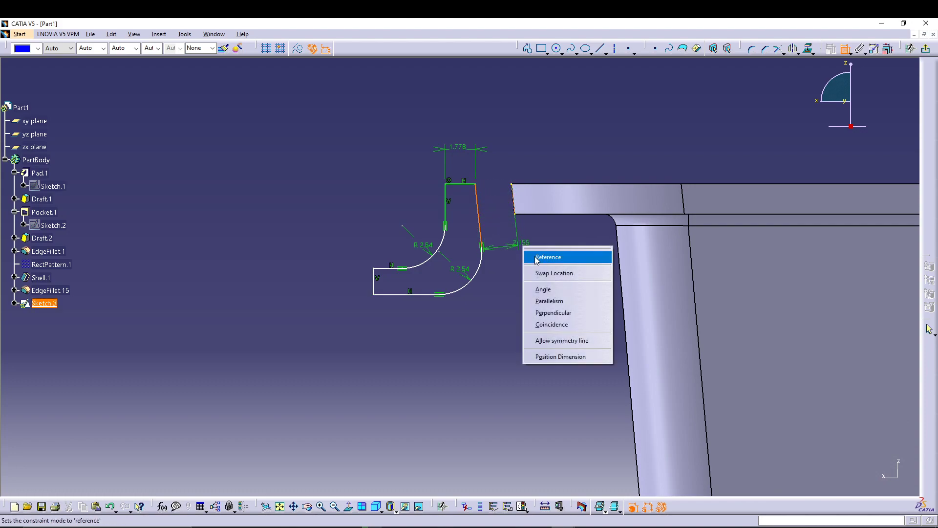
click(560, 325)
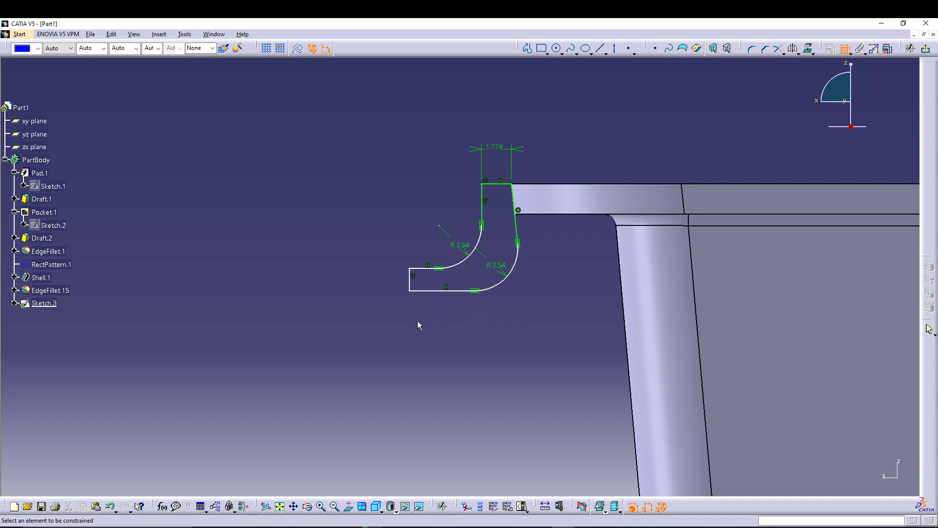
Dimension the short vertical end edge of the foot and set its length to 1.778 mm
click(410, 280)
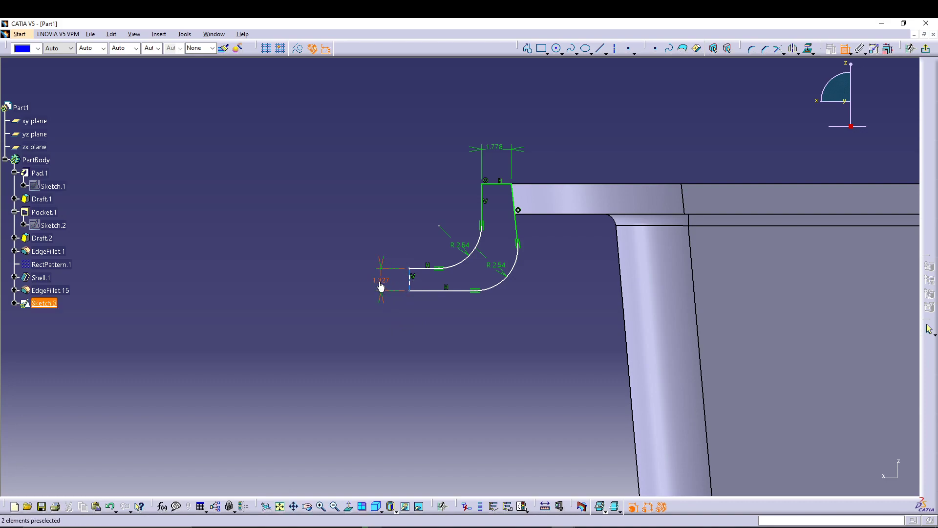
double_click(381, 286)
text(1.77)
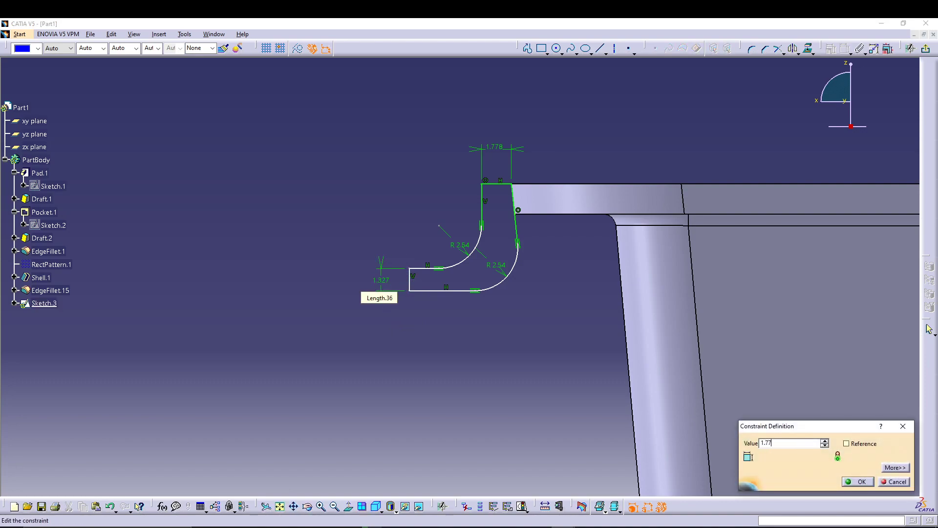
text(8)
key(Return)
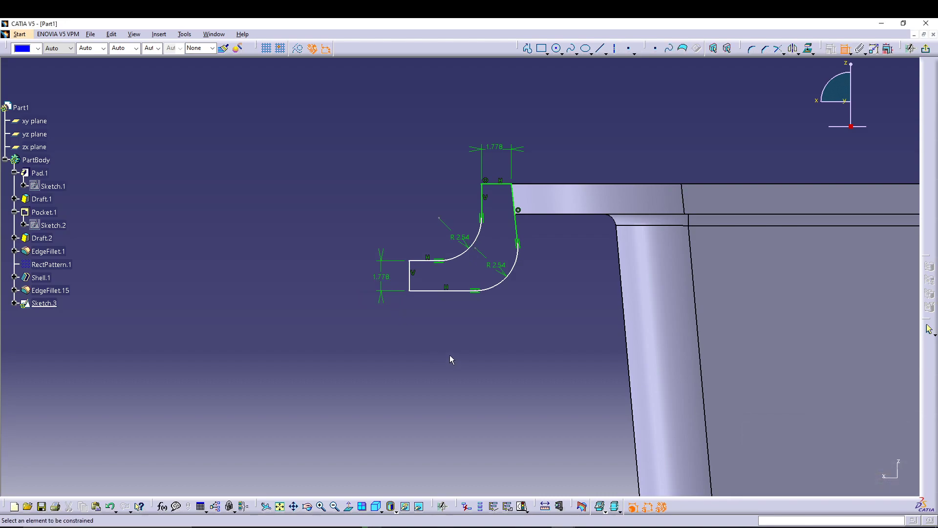
Dimension the vertical distance between the profile's top edge and the foot's upper edge as 6.35 mm
click(433, 260)
click(505, 185)
click(345, 216)
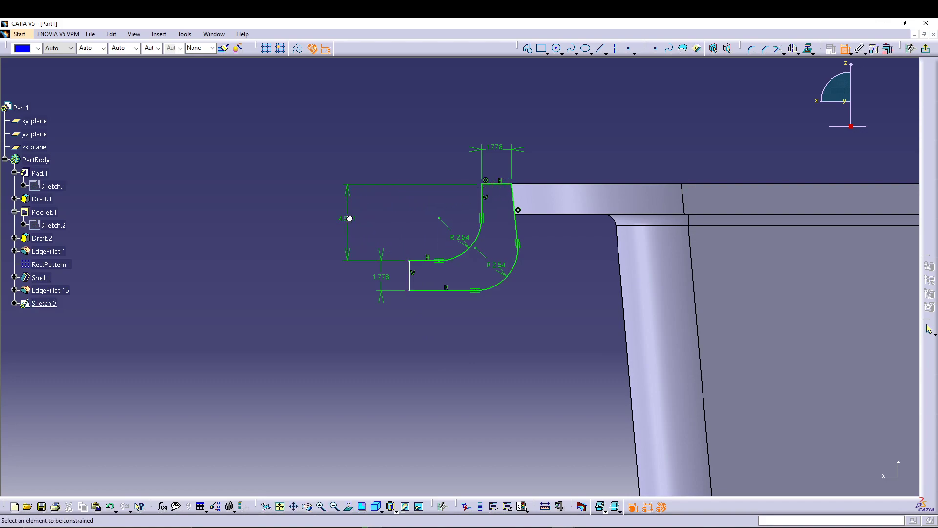
double_click(349, 221)
text(6.35)
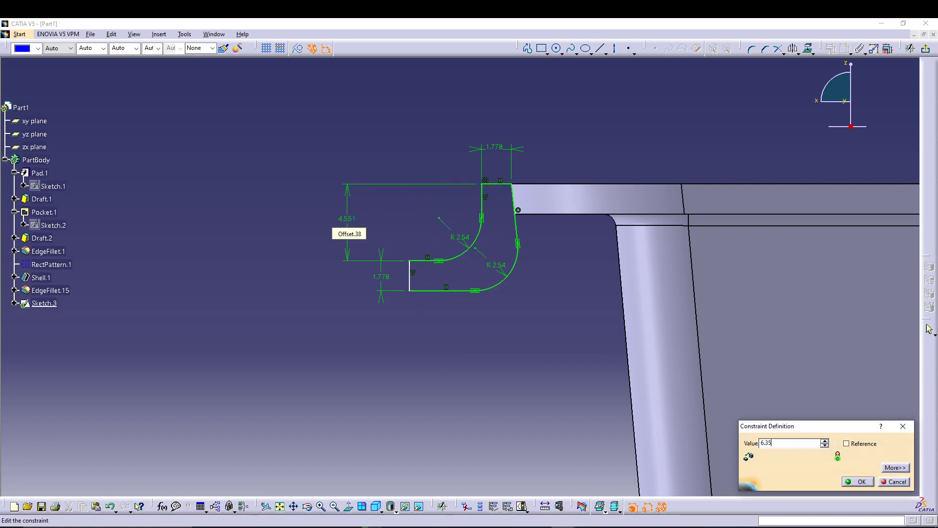
key(Return)
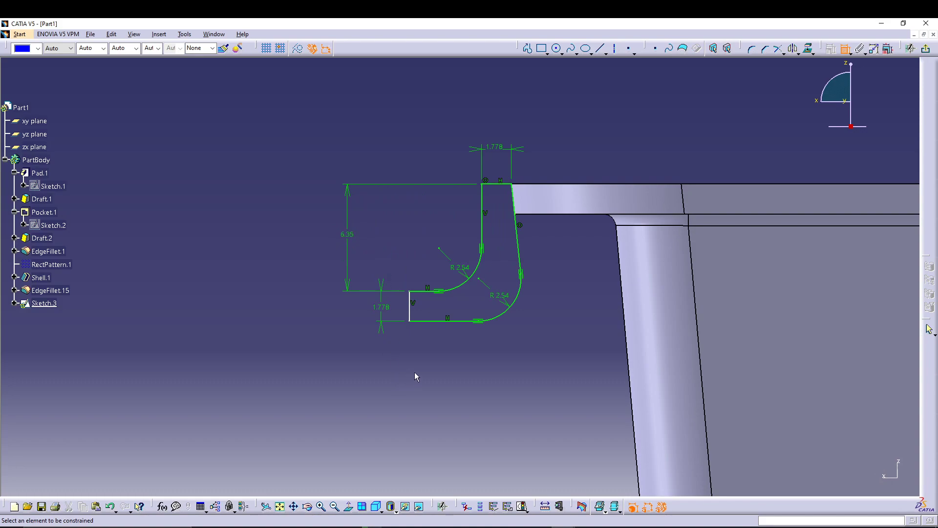
click(412, 316)
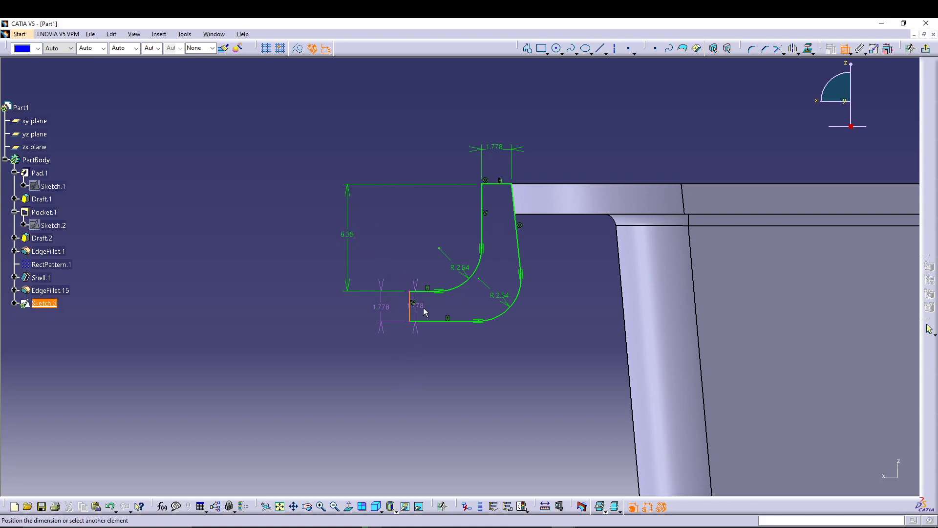
click(524, 273)
click(481, 340)
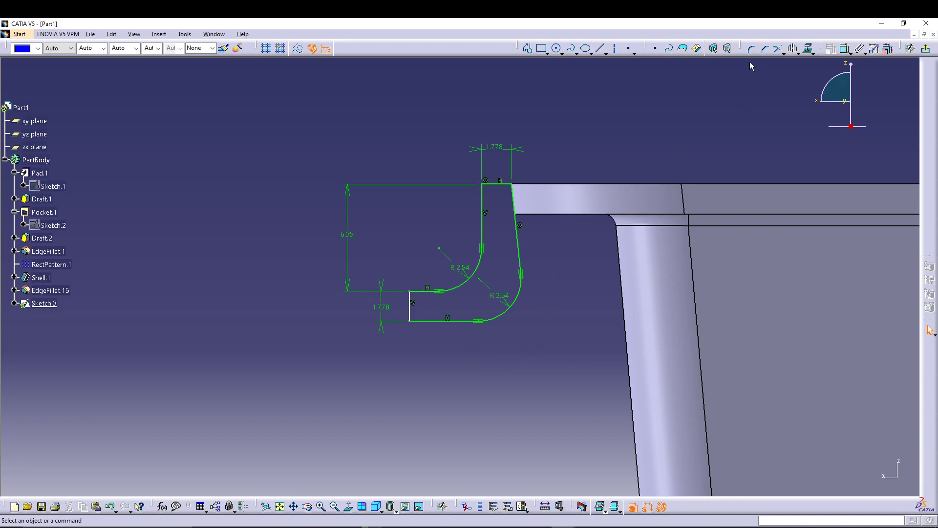
Dimension the horizontal distance from the slanted line's lower endpoint to the foot's end edge as 6.35 mm
click(520, 273)
click(411, 309)
click(451, 347)
double_click(452, 346)
text(6.35)
key(Return)
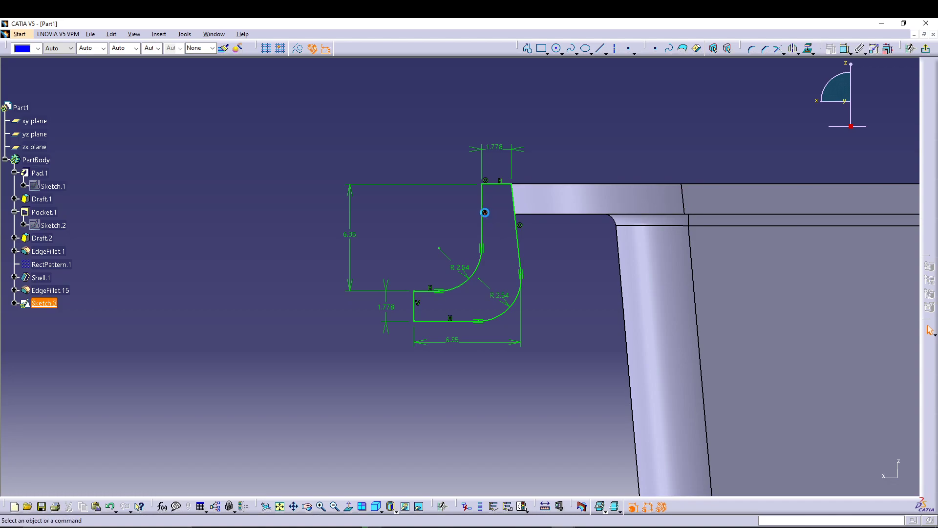
Replace the vertical constraint on the upright's inner line with parallelism to the slanted line against the rim
right_click(485, 213)
click(508, 346)
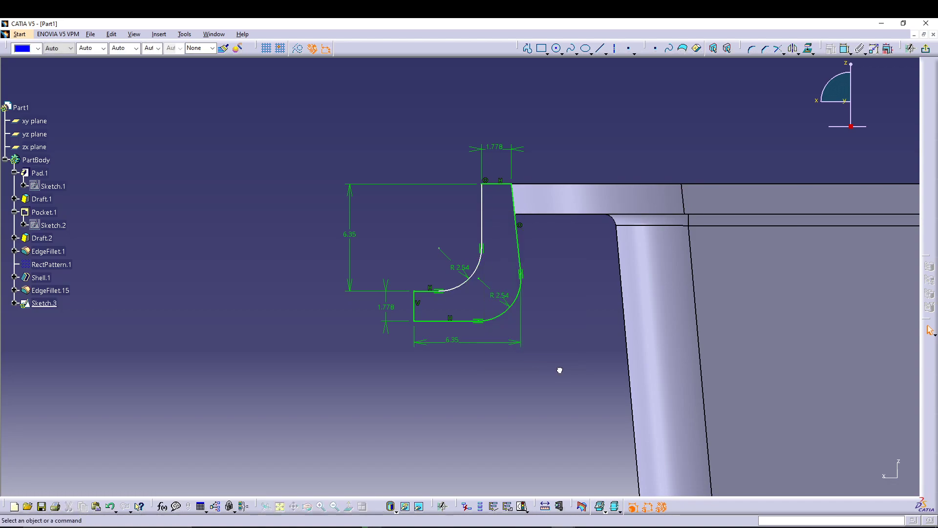
click(516, 210)
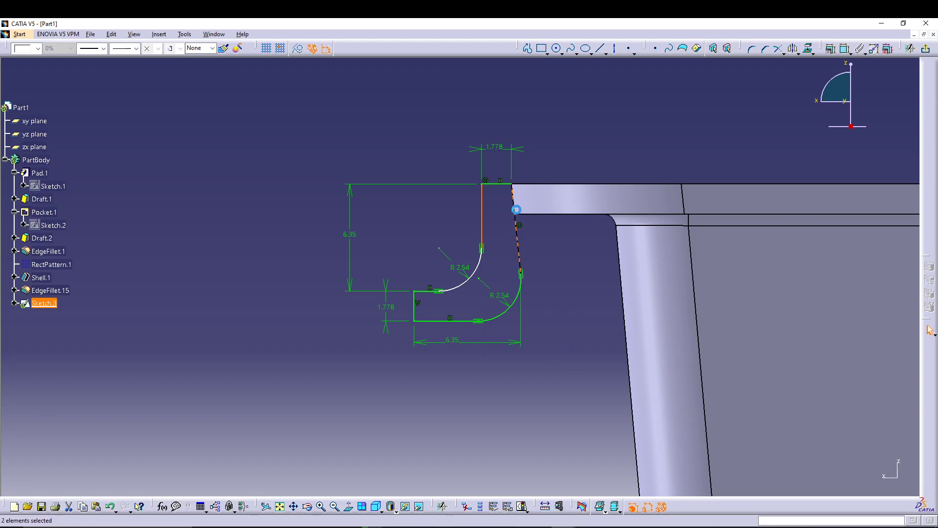
click(713, 48)
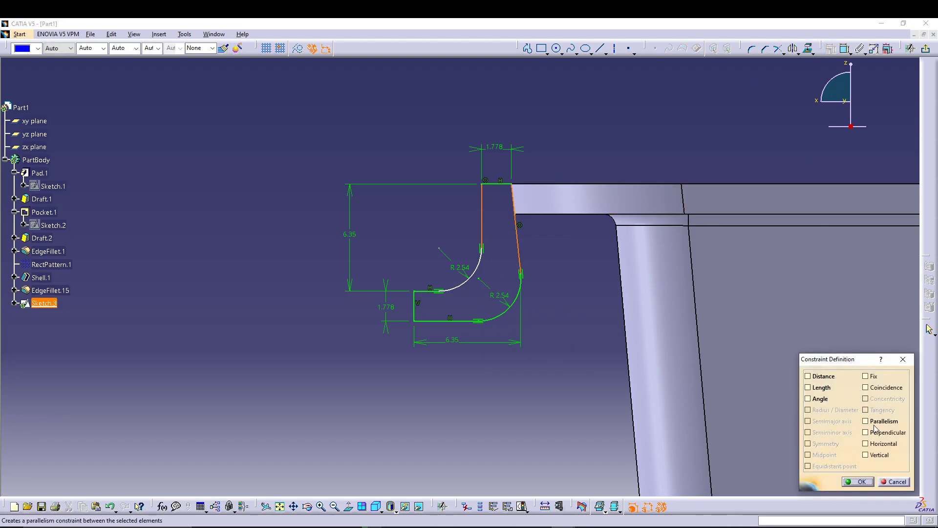
click(879, 423)
click(859, 482)
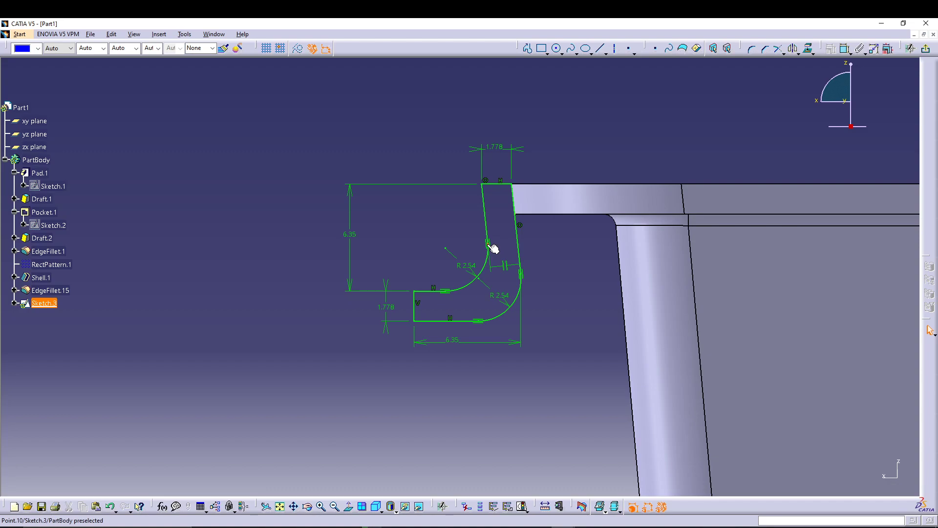
Replace the profile's height dimension with one from its top edge to the foot's lower edge, set it to 6.35 mm, and close the sketch
click(350, 237)
key(Delete)
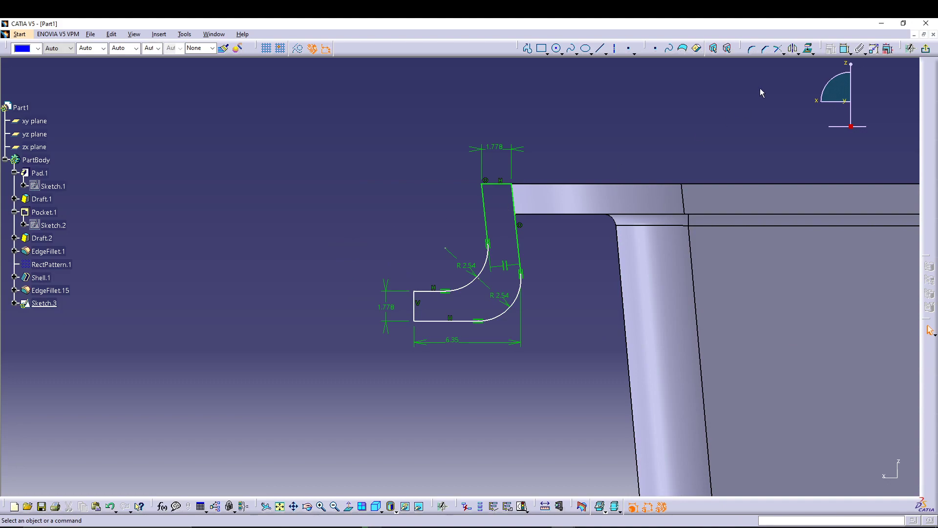
click(841, 48)
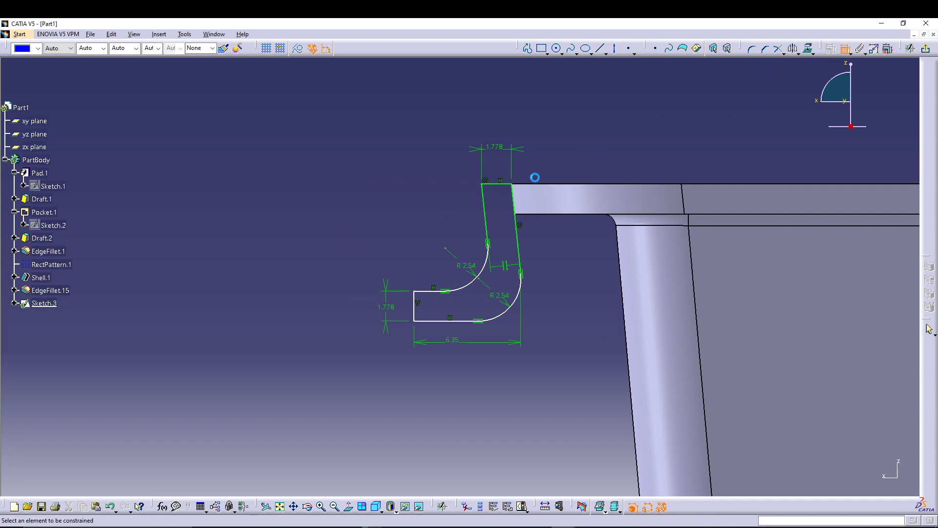
click(503, 184)
click(432, 320)
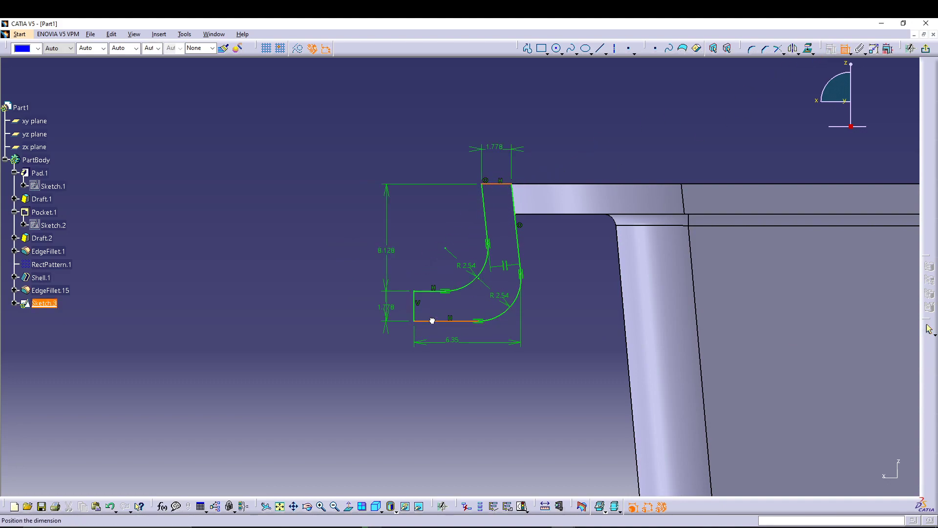
click(348, 270)
double_click(350, 269)
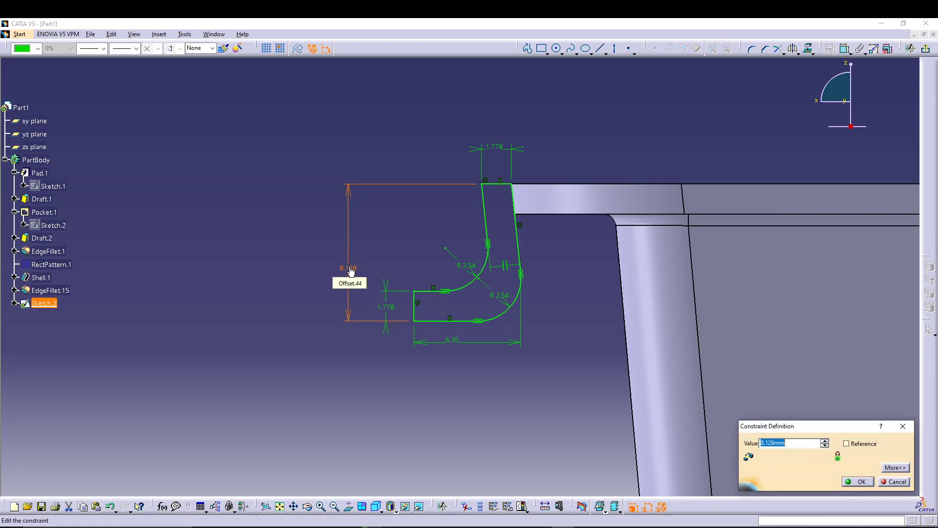
text(6.35)
key(Return)
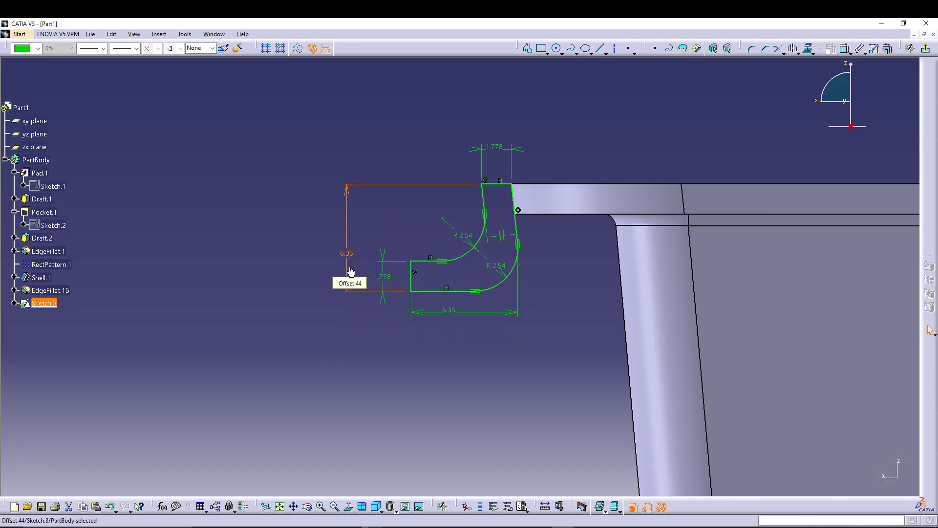
click(547, 358)
mouse_move(474, 369)
middle_down()
mouse_move(482, 360)
mouse_move(451, 348)
middle_up()
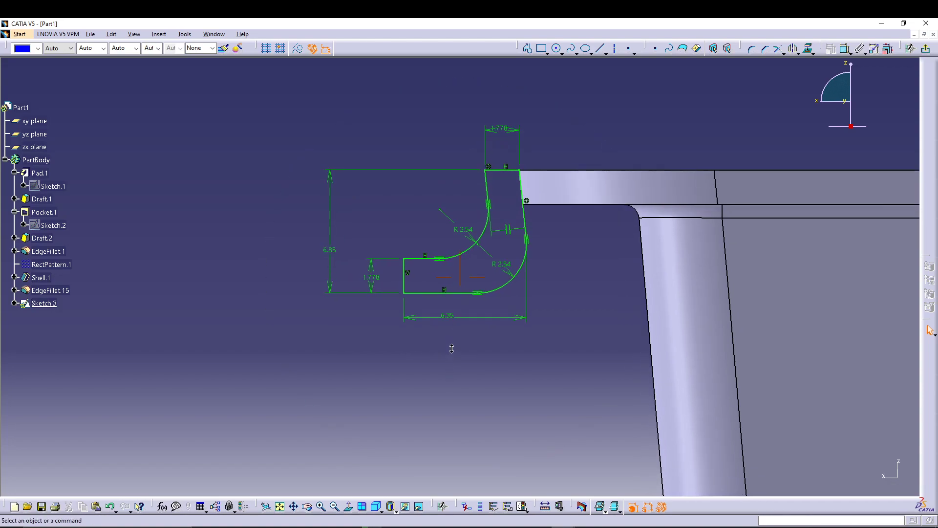
click(925, 48)
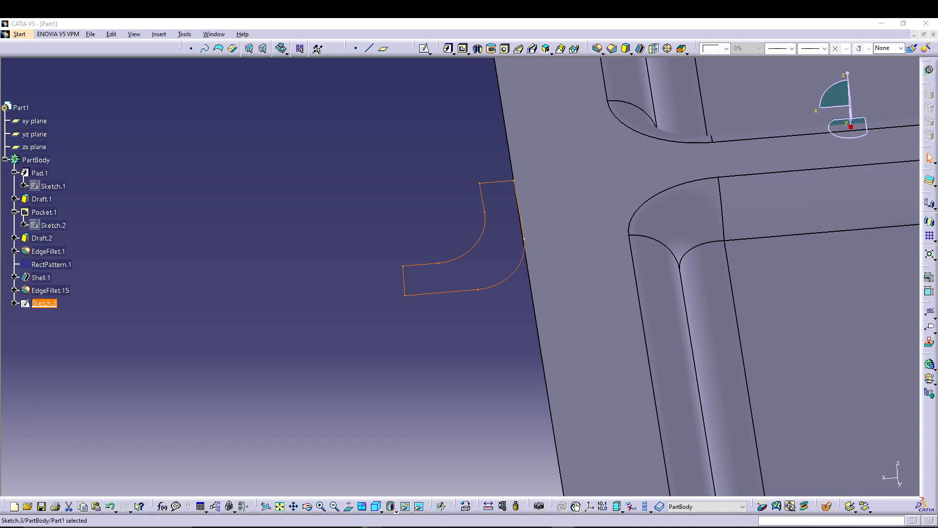
Start a new sketch on the flat top face of the tray's rim
click(377, 507)
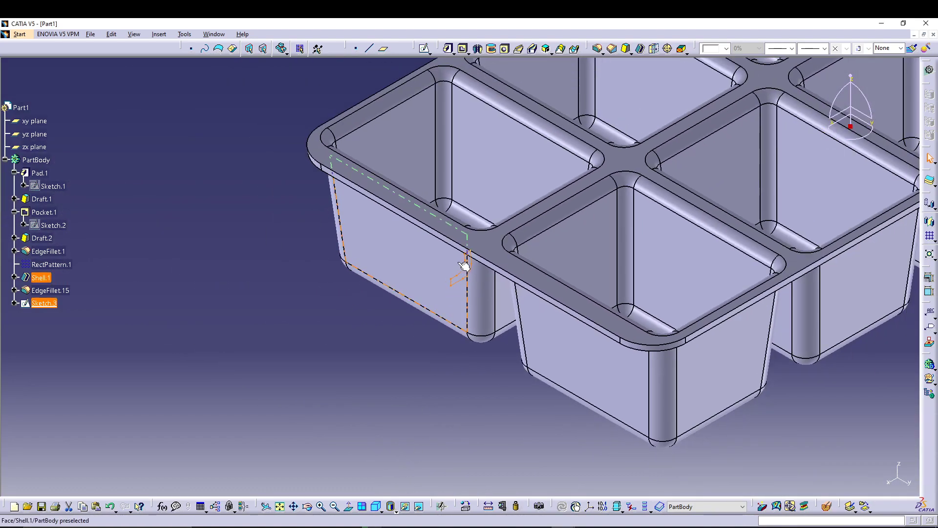
click(494, 246)
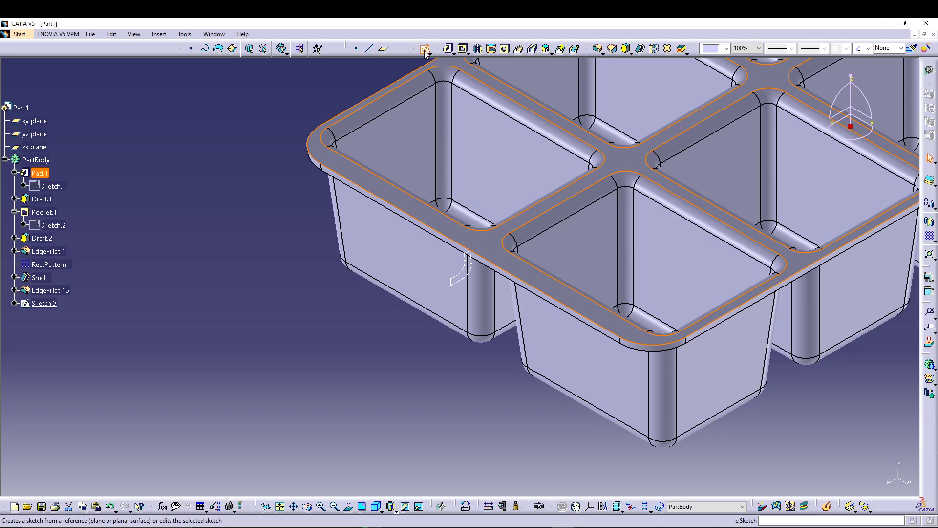
click(425, 49)
middle_drag(534, 254, 590, 381)
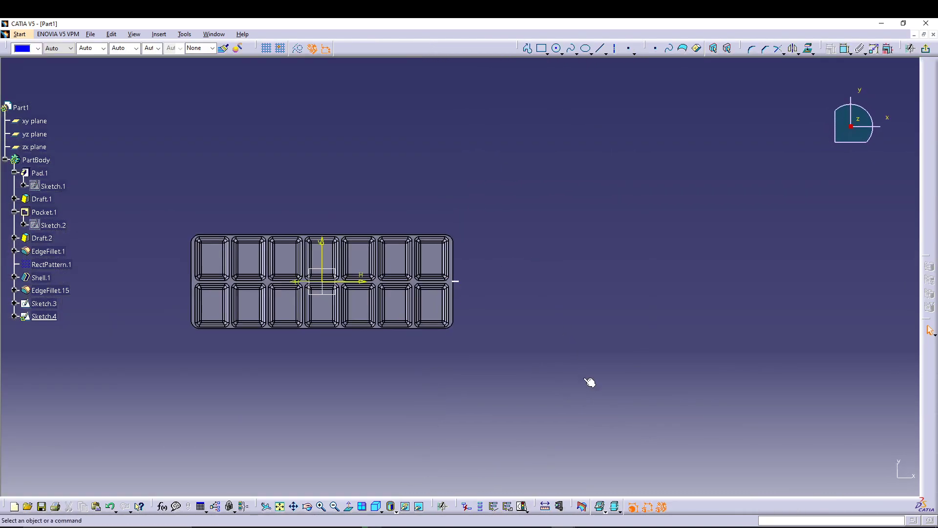
middle_drag(526, 326, 615, 324)
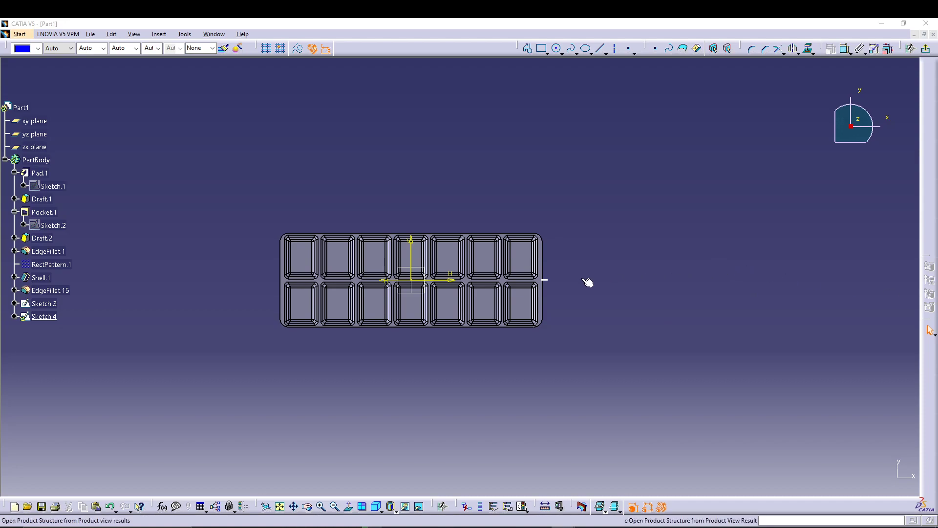
ctrl+middle_drag(591, 280, 596, 238)
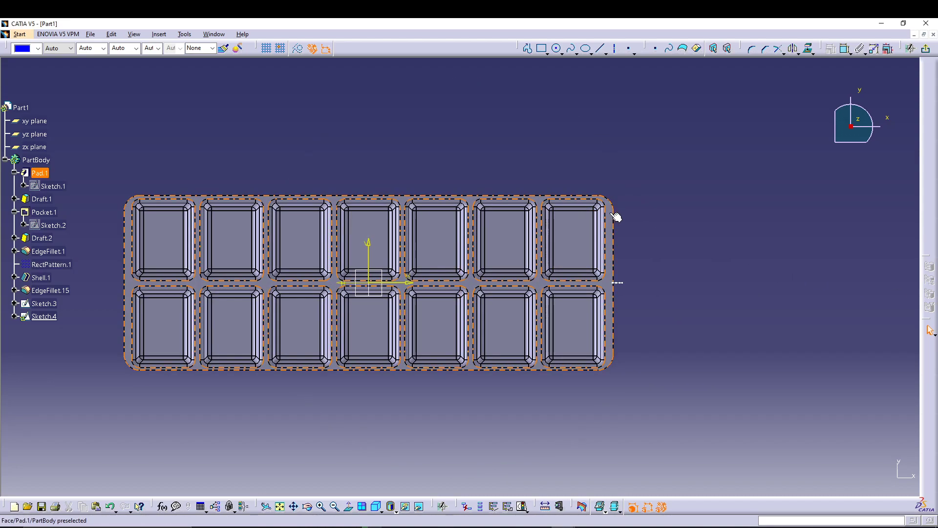
middle_drag(642, 235, 743, 199)
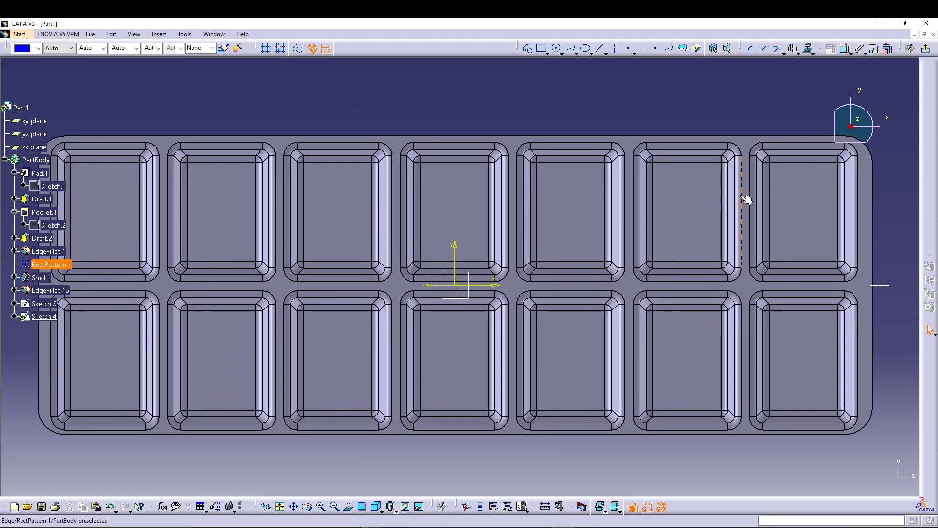
Project all edges of the tray's top rim face into the sketch
click(515, 141)
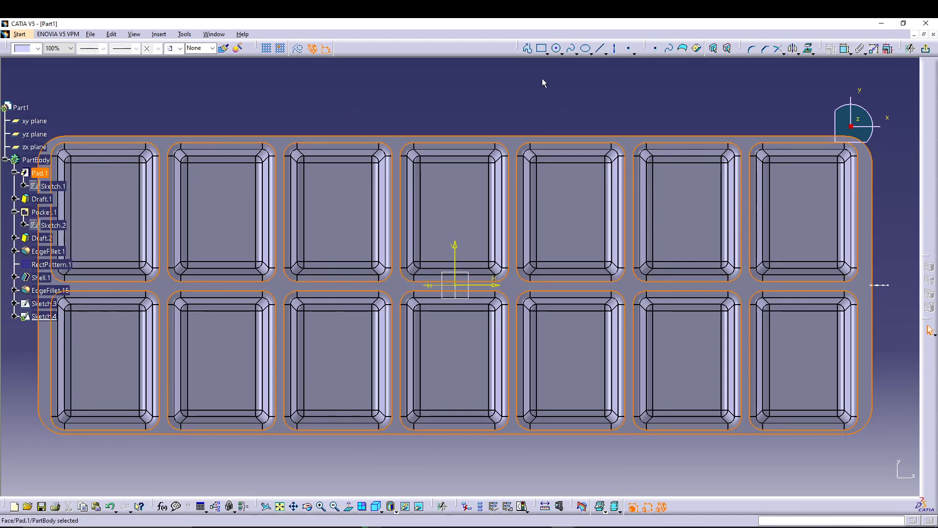
ctrl+middle_drag(561, 89, 578, 97)
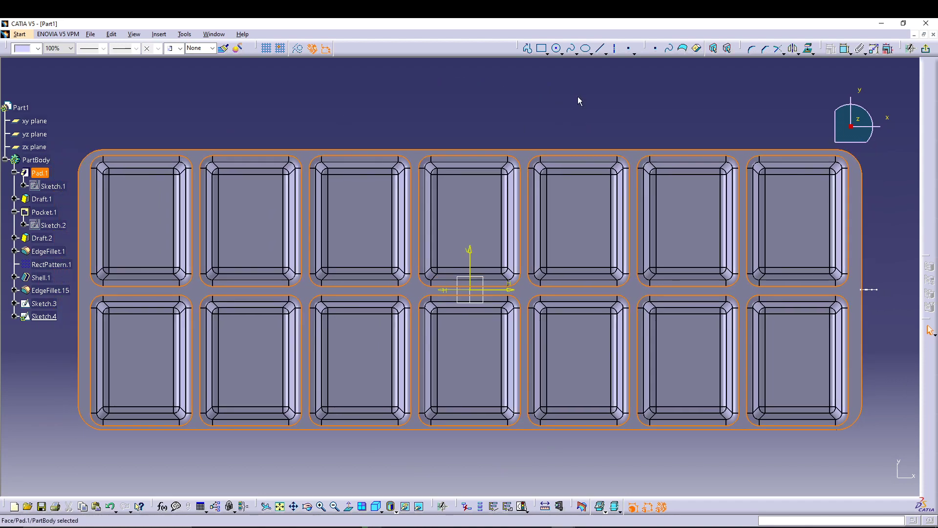
click(808, 48)
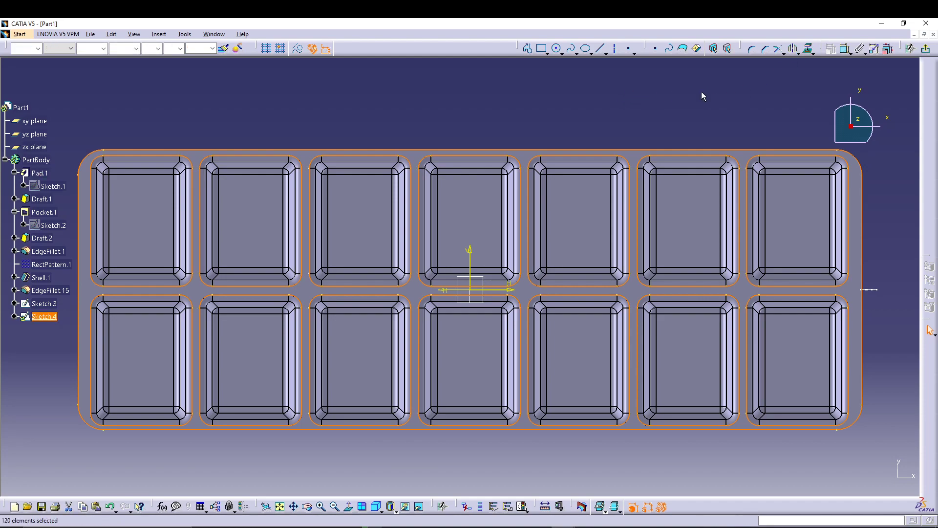
Delete the projected outline of the upper row's first pocket and the outlines caught around the second and third pocket columns
click(172, 156)
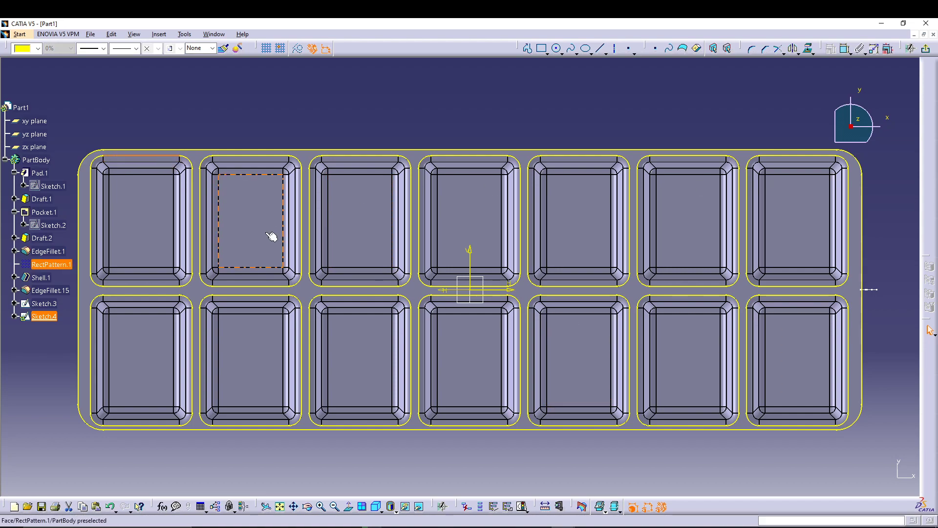
click(94, 159)
click(90, 181)
click(126, 157)
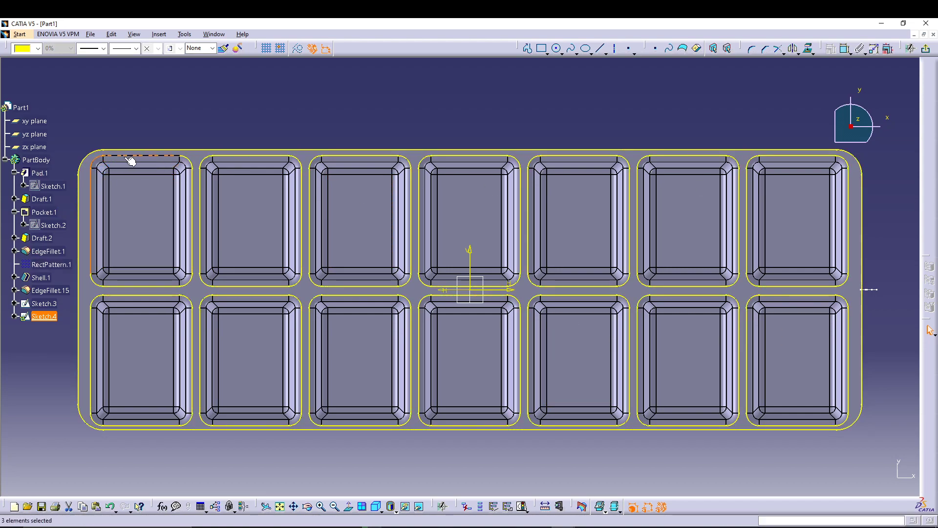
click(195, 180)
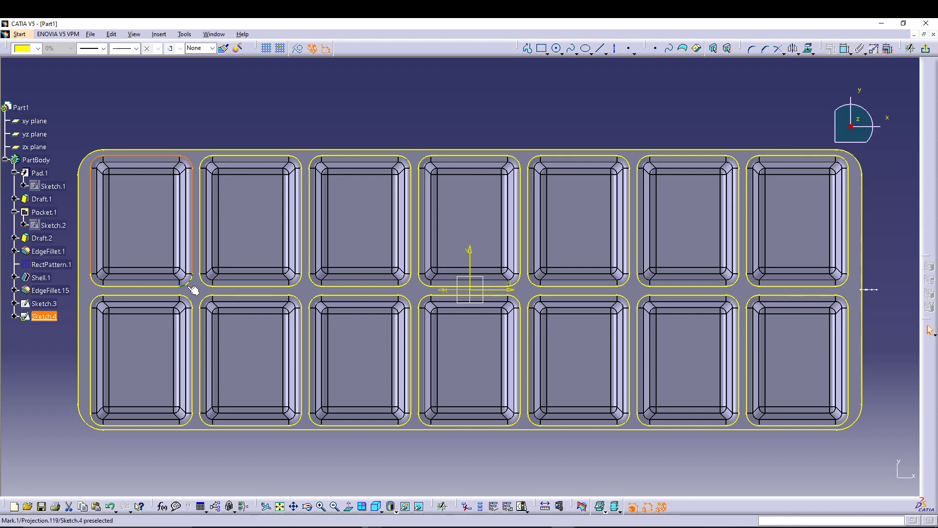
click(146, 285)
click(99, 287)
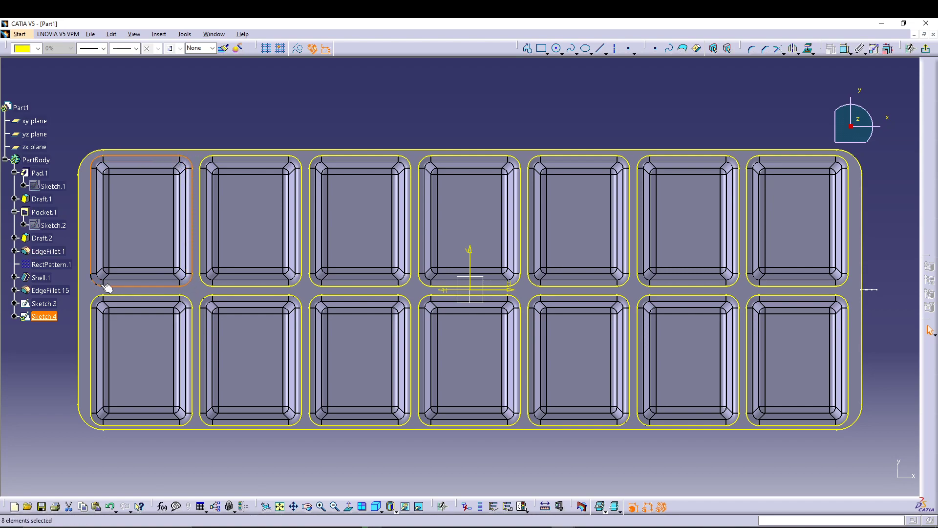
key(Escape)
click(106, 290)
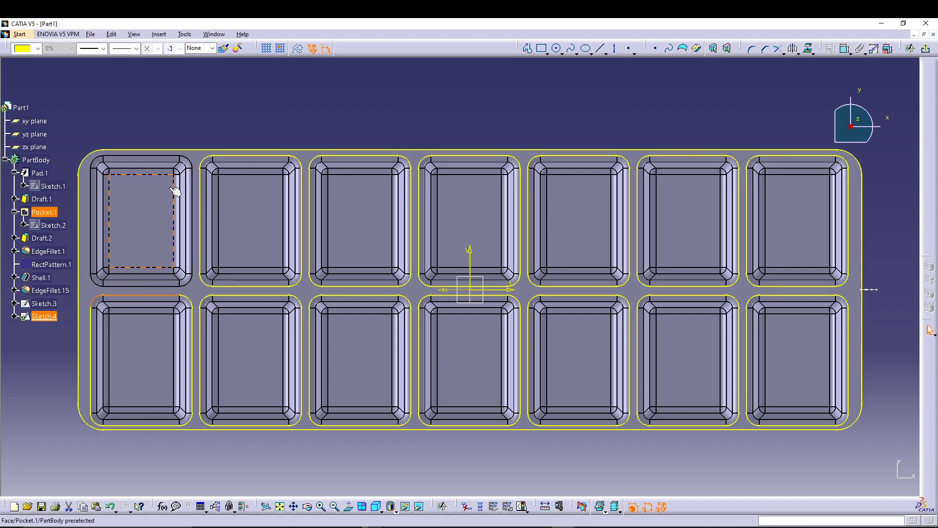
drag(196, 117, 379, 448)
key(Delete)
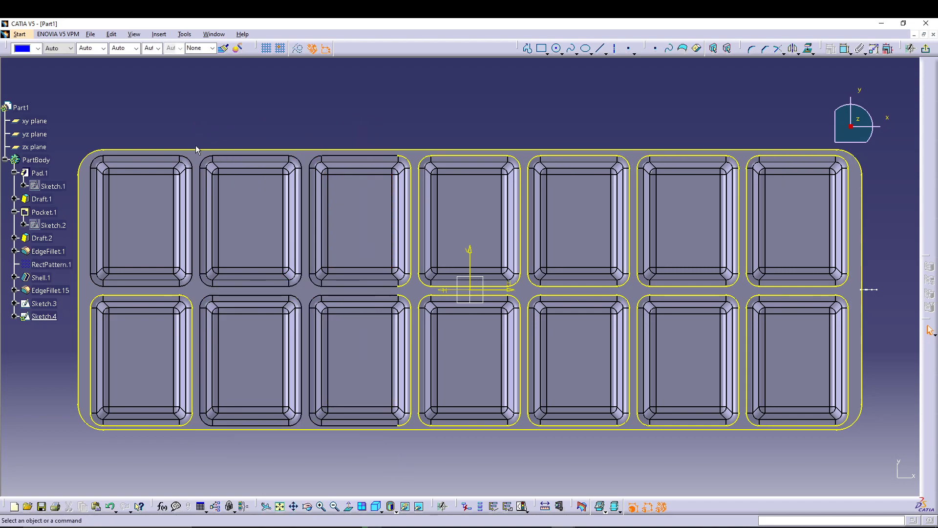
Try deleting the projected outline around the lower row's first pocket with a window selection, and undo the deletion
mouse_move(88, 120)
mouse_down()
mouse_move(132, 303)
mouse_move(236, 490)
mouse_up()
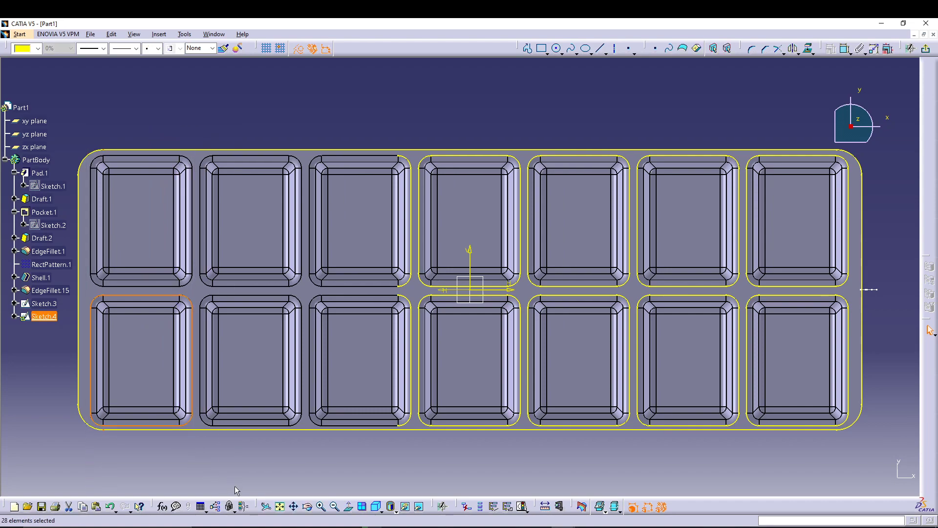
key(Delete)
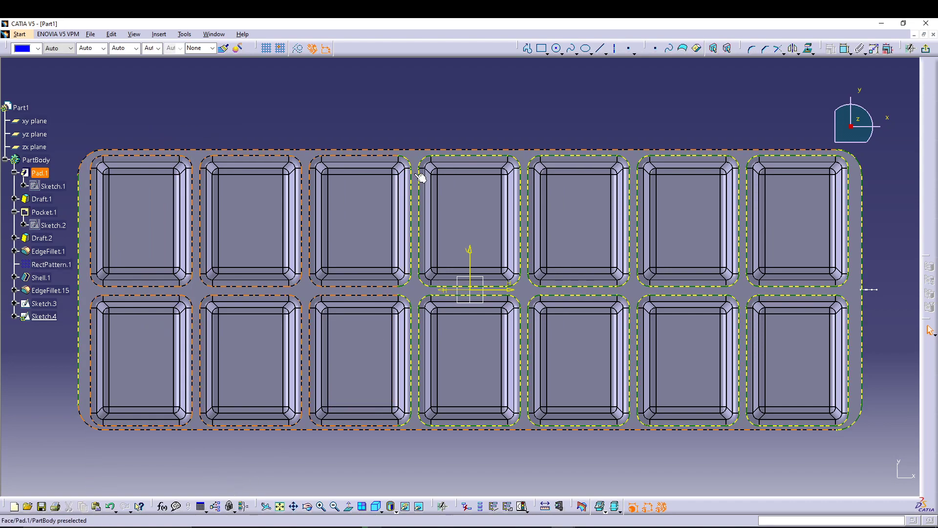
key(ctrl+z)
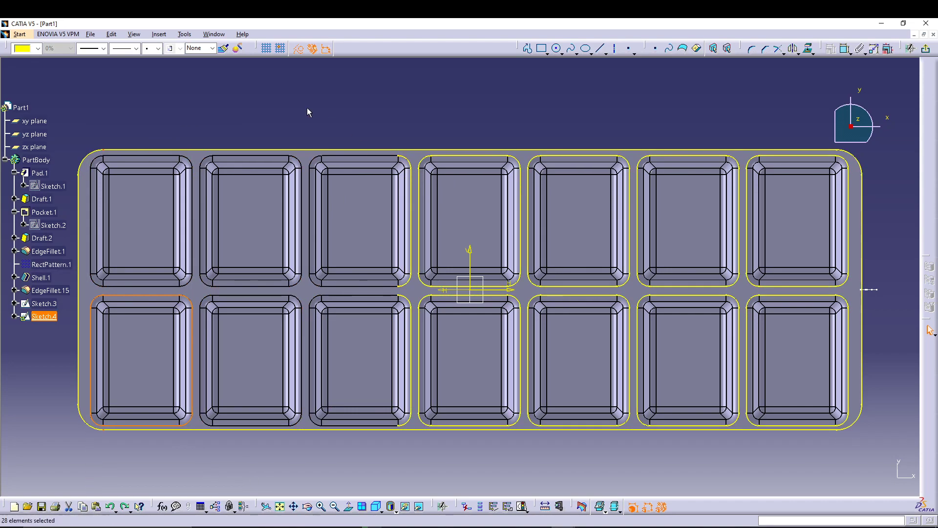
key(Delete)
key(ctrl+z)
click(172, 458)
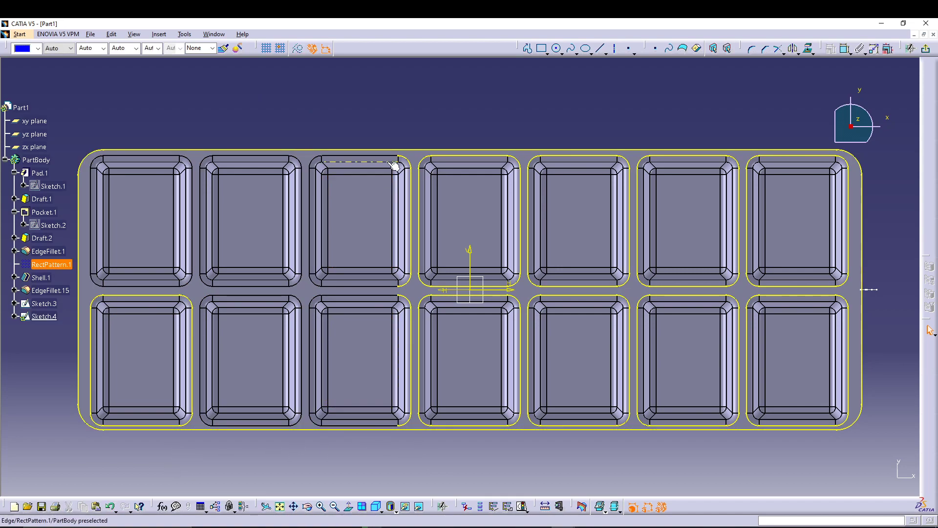
Delete all remaining projected pocket outlines, keep only the rounded outer rim contour, and close the sketch
mouse_move(400, 115)
mouse_down()
mouse_move(519, 307)
mouse_move(753, 426)
mouse_move(766, 424)
mouse_up()
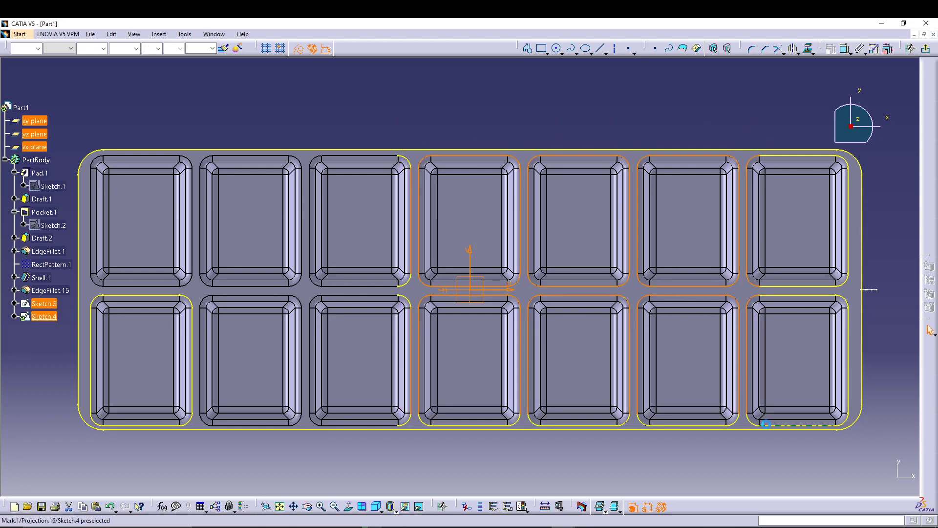
click(476, 480)
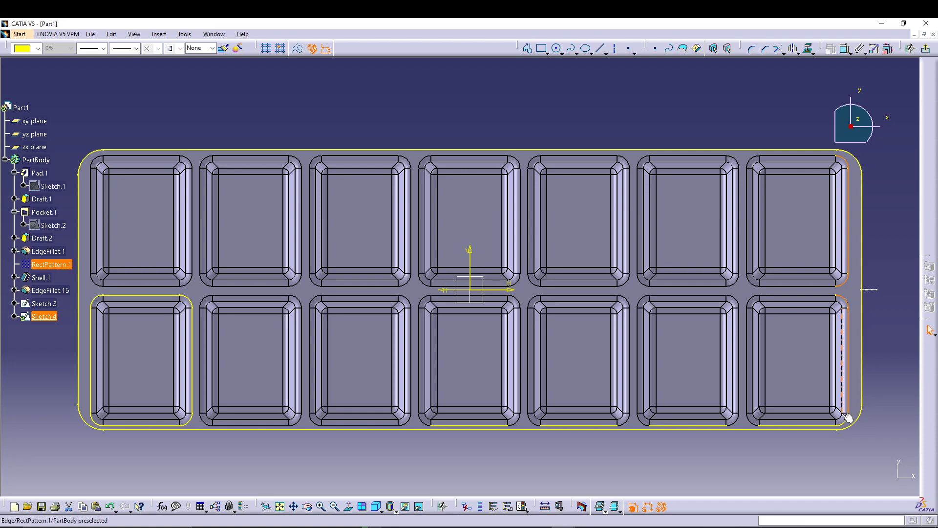
ctrl+click(694, 425)
ctrl+click(505, 426)
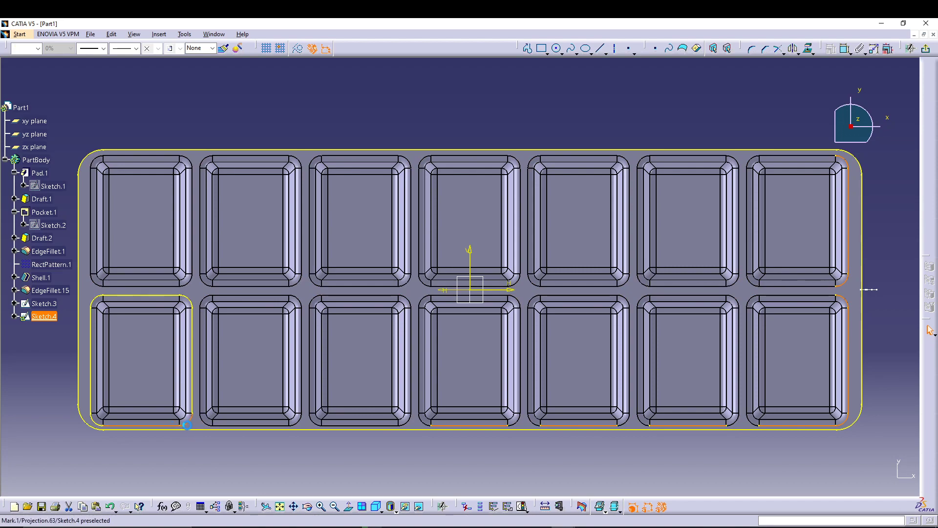
ctrl+click(193, 398)
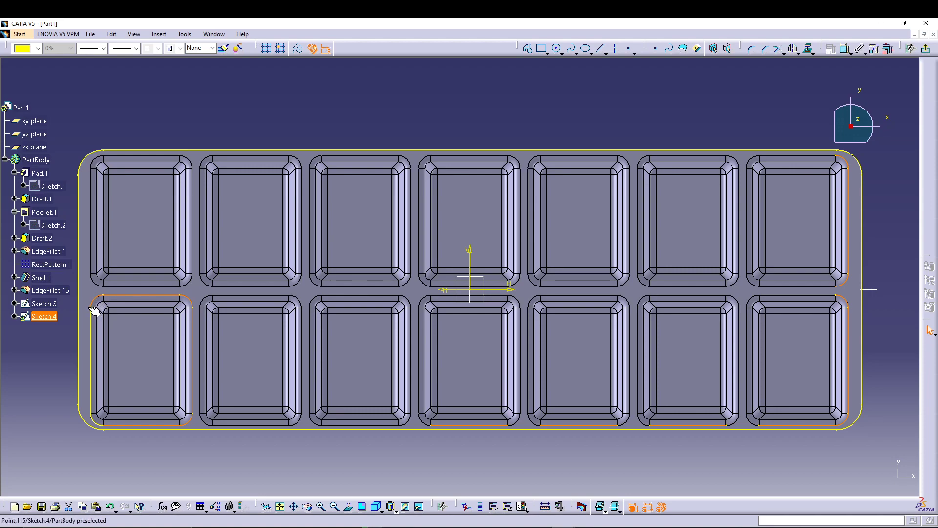
click(125, 470)
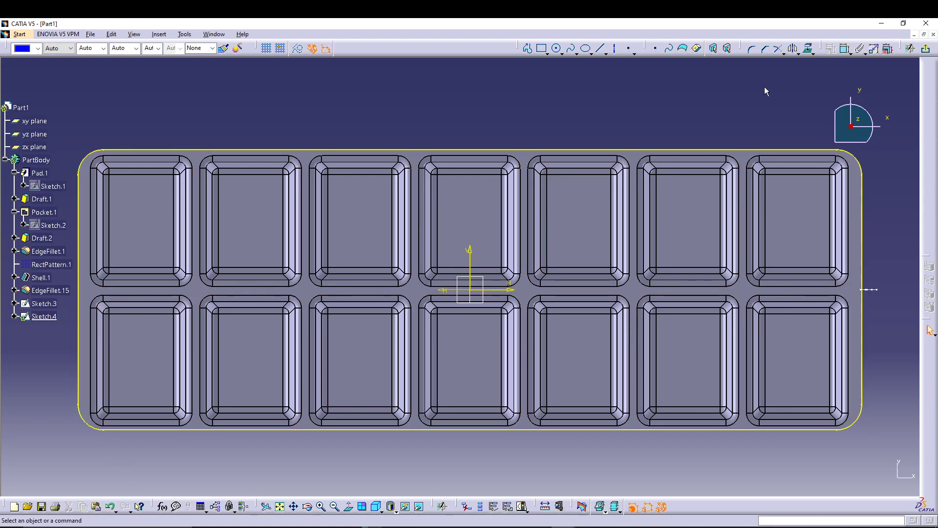
click(909, 48)
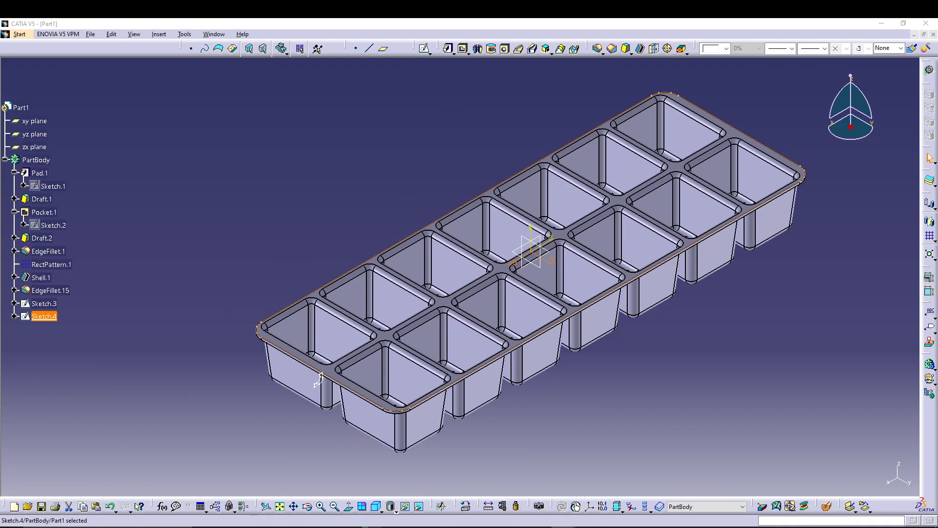
click(473, 114)
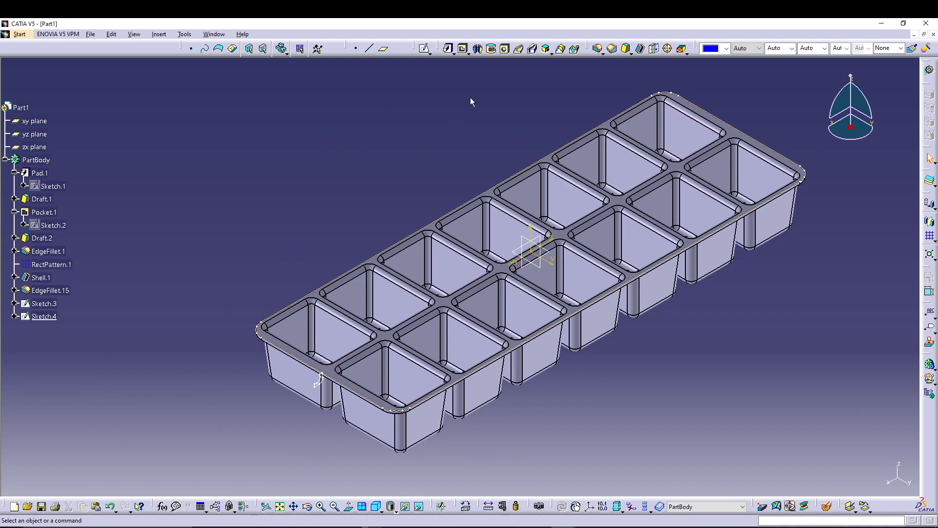
Sweep the lip profile Sketch.3 along the rounded rim contour Sketch.4 as a rib with Keep angle profile control
click(520, 51)
middle_drag(291, 199, 280, 158)
click(45, 304)
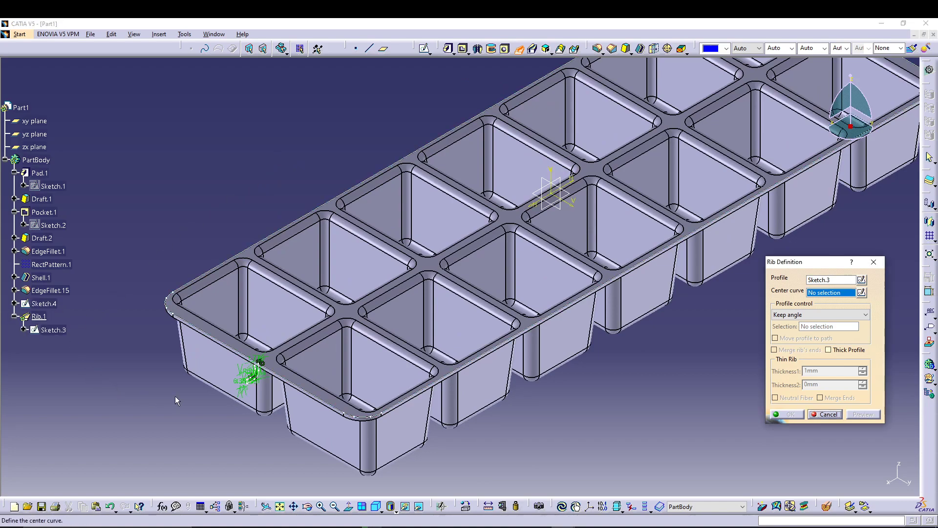
click(47, 303)
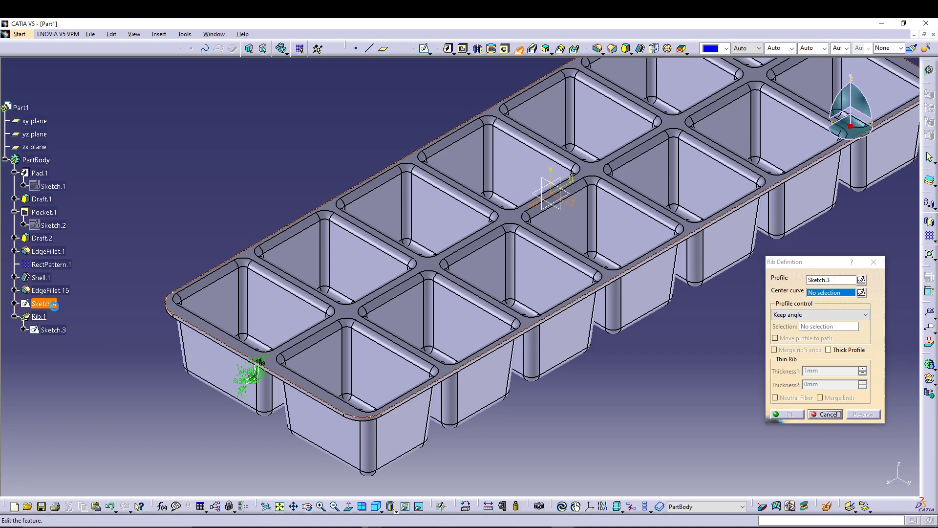
click(863, 414)
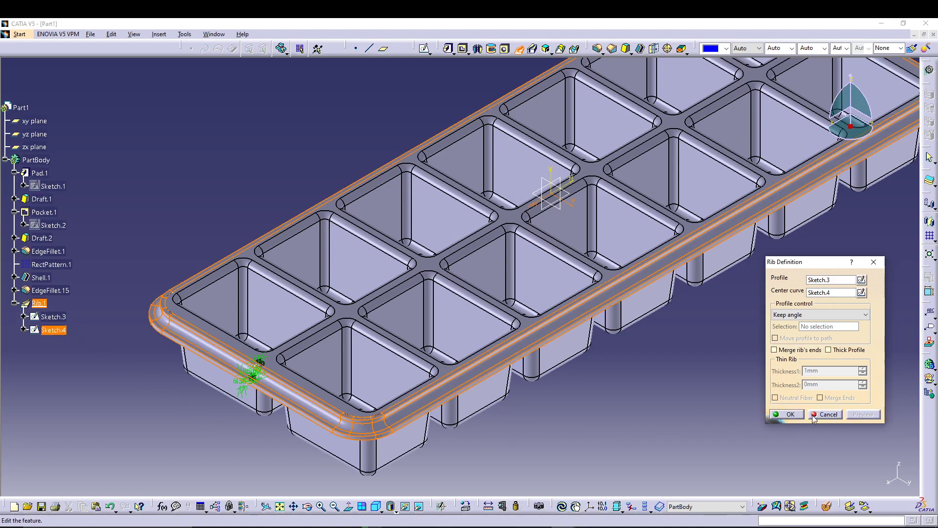
click(790, 414)
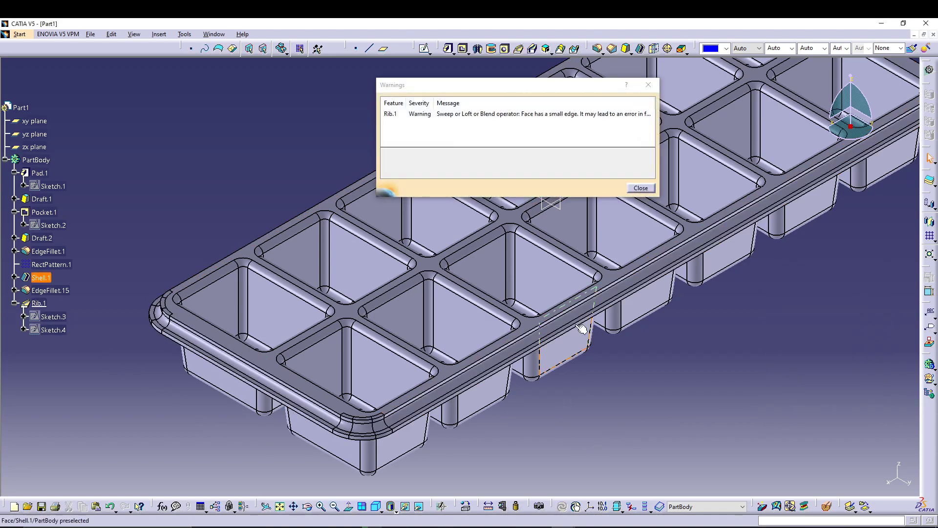
click(635, 190)
middle_drag(639, 362, 509, 323)
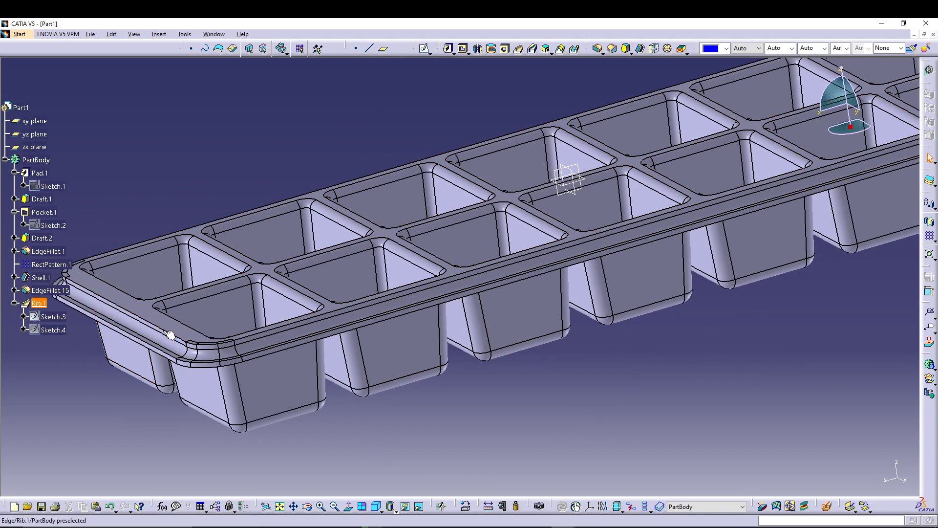
middle_drag(628, 325, 695, 296)
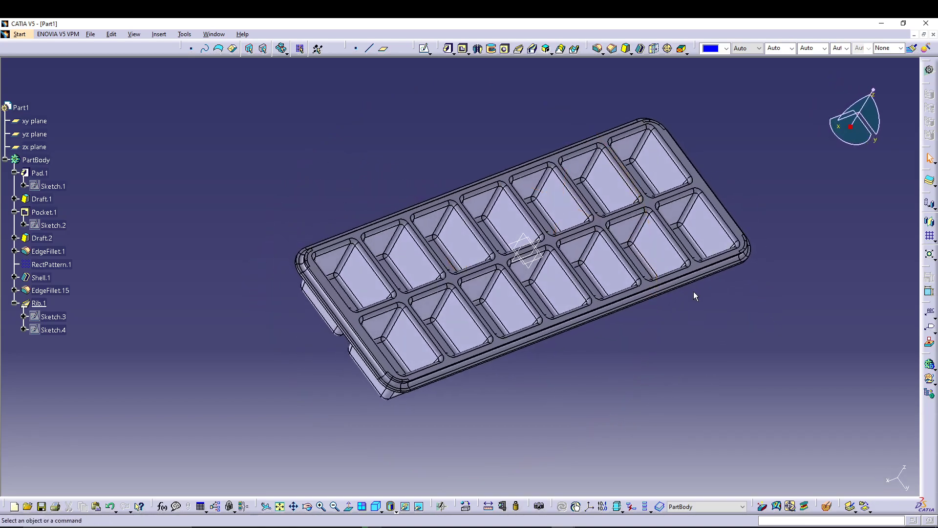
Apply the Grey material from the Shape Review library to the PartBody and display the tray shaded with material, without edges
click(375, 506)
click(826, 506)
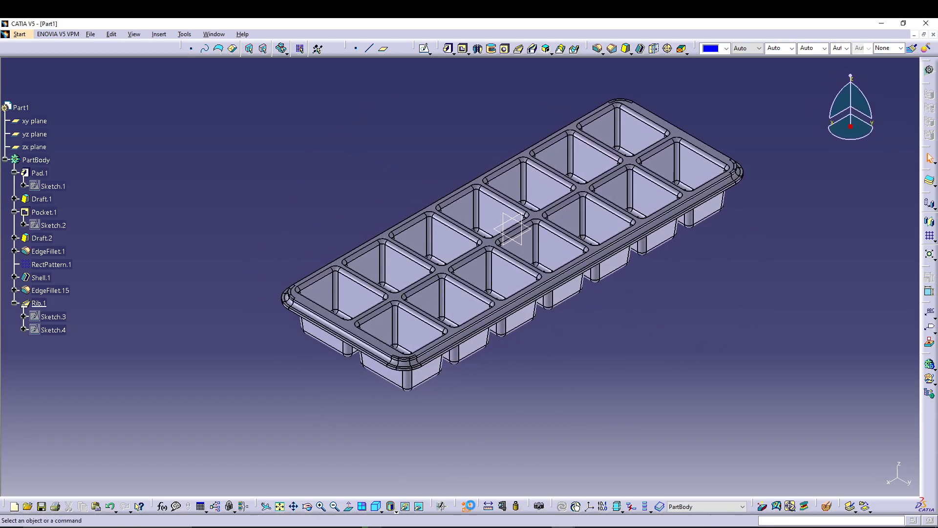
click(781, 214)
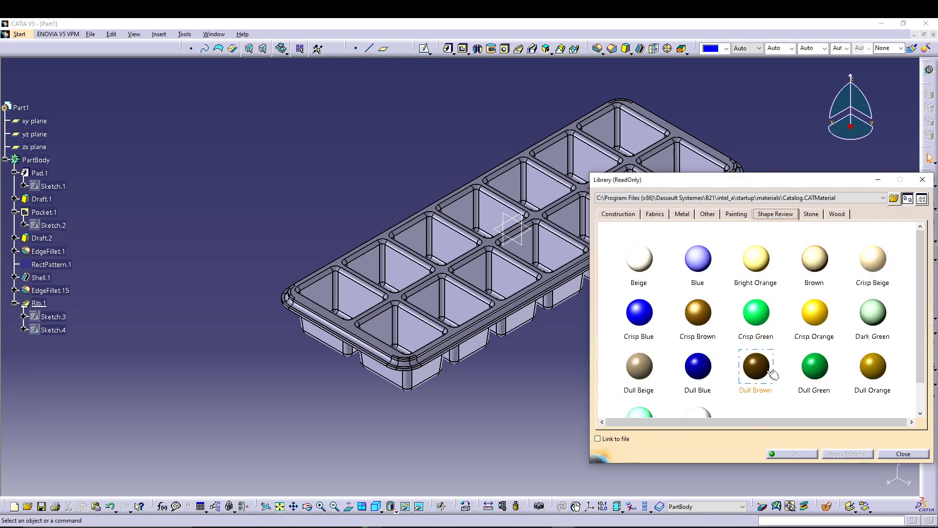
drag(697, 412, 513, 337)
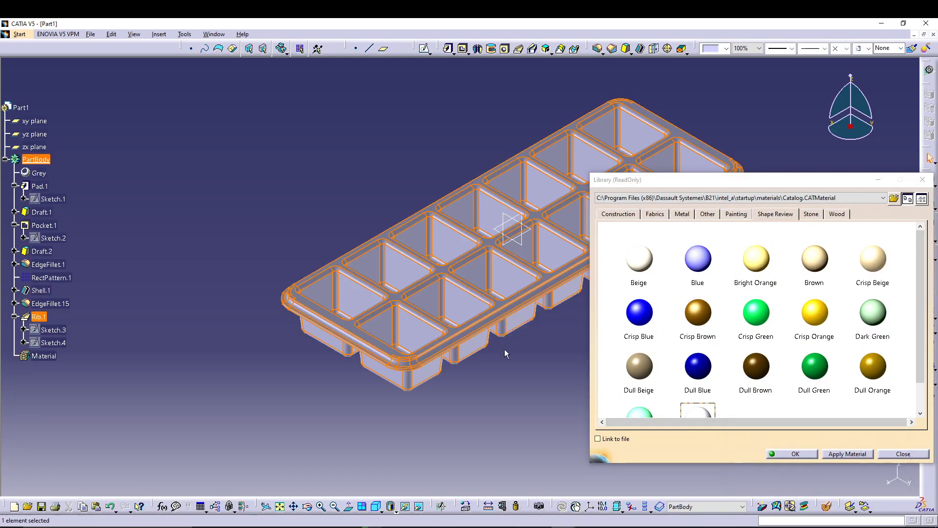
click(396, 511)
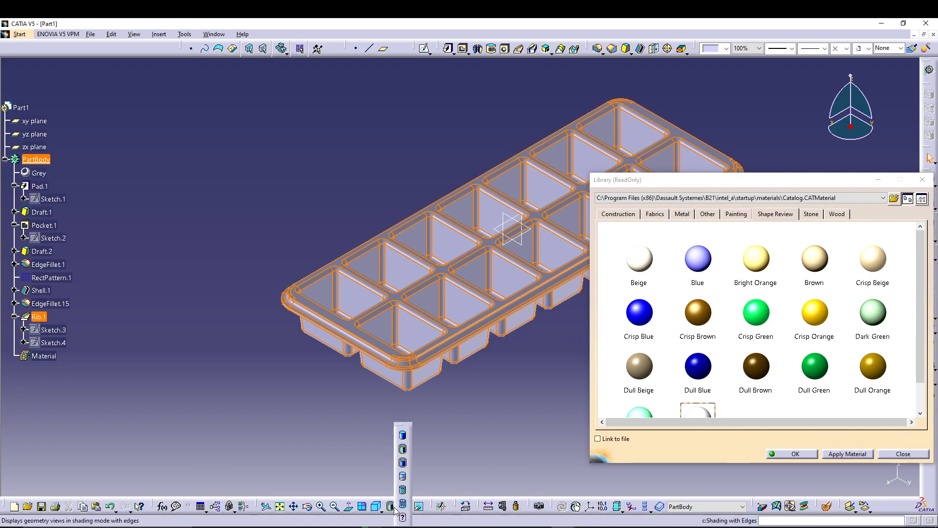
click(471, 453)
click(903, 453)
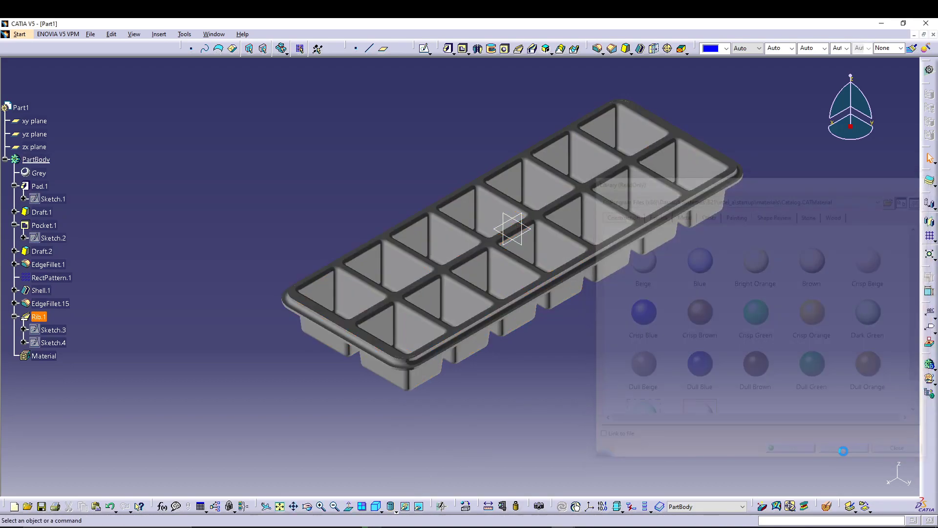
Set the first brightness value of the light sources to 0.92 and aim the light at the tray's front so the pockets are evenly lit
middle_drag(594, 365, 570, 386)
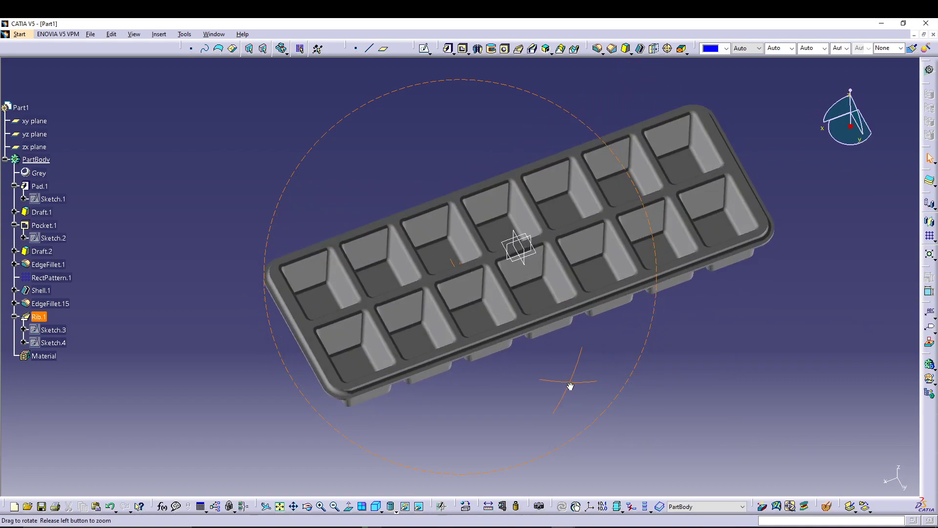
click(134, 34)
click(147, 288)
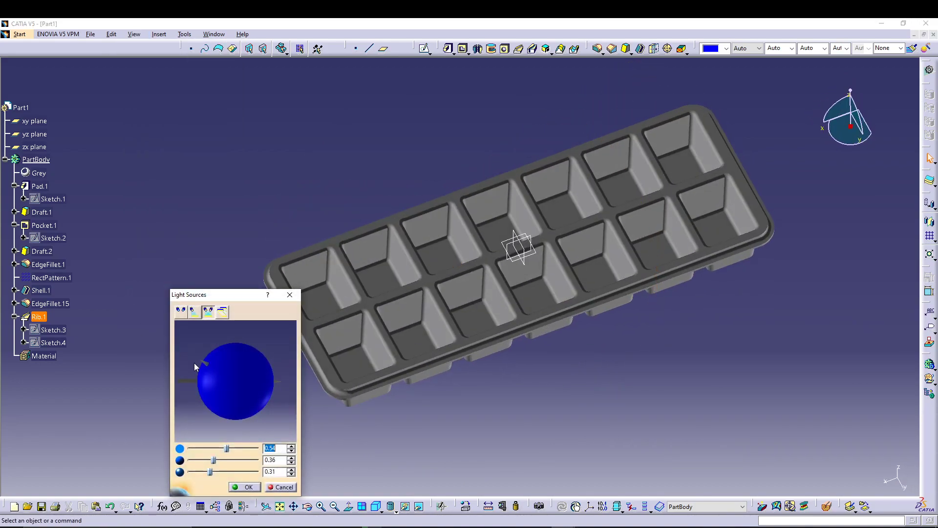
drag(228, 448, 255, 448)
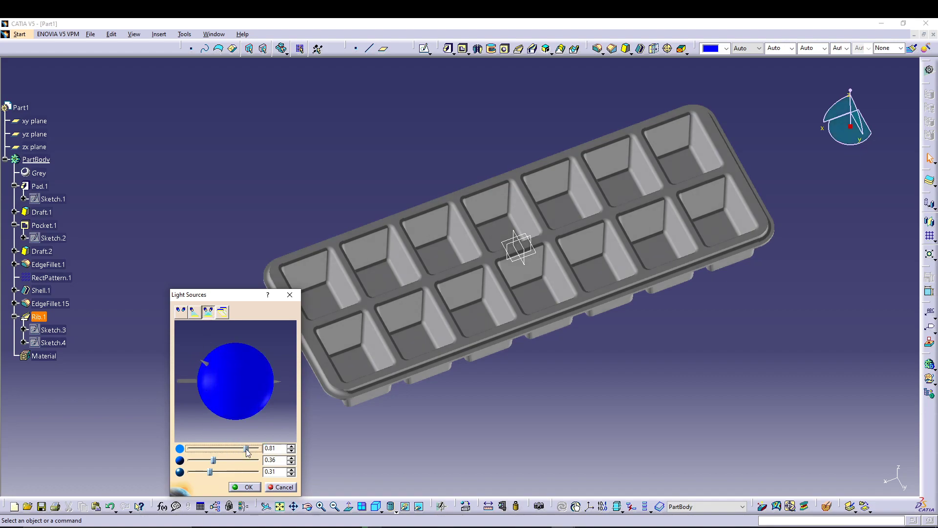
mouse_move(205, 364)
mouse_down()
mouse_move(210, 345)
mouse_move(185, 377)
mouse_move(210, 377)
mouse_move(232, 391)
mouse_up()
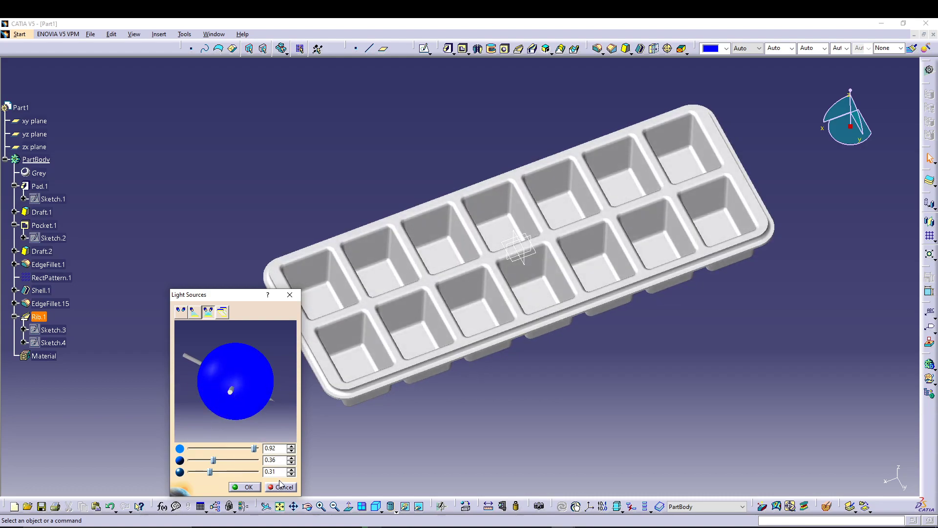
click(248, 486)
click(376, 505)
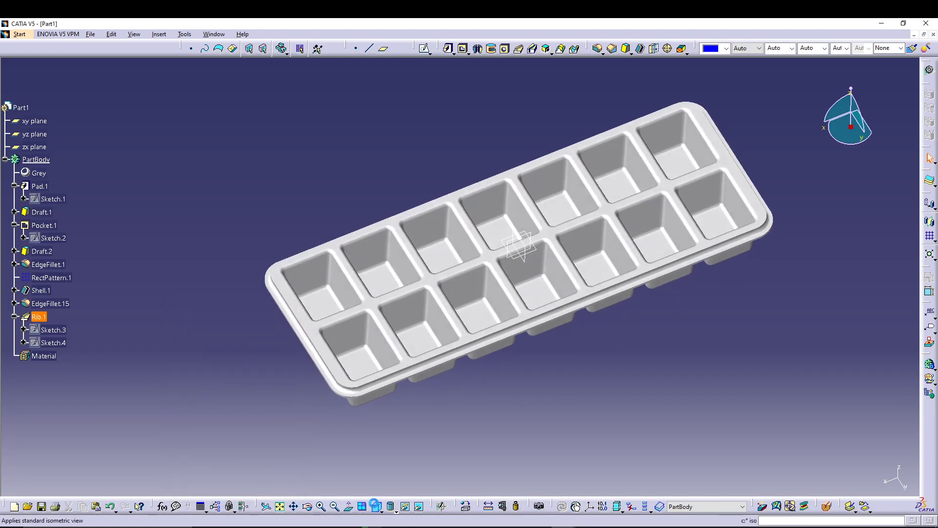
middle_drag(580, 384, 482, 410)
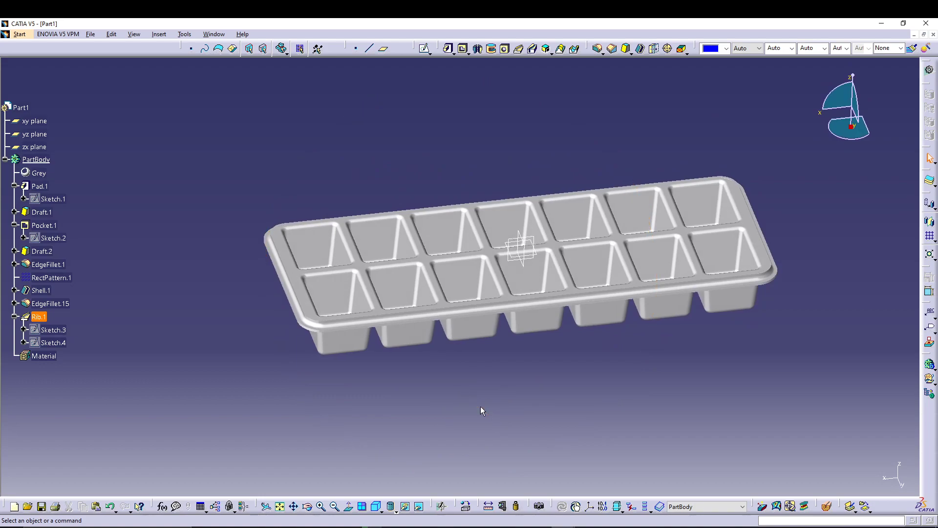
middle_drag(494, 406, 390, 393)
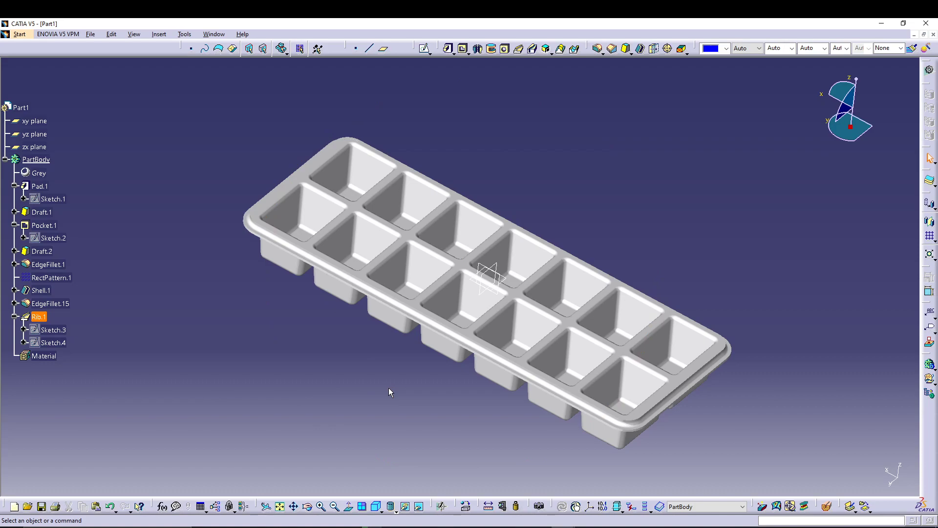